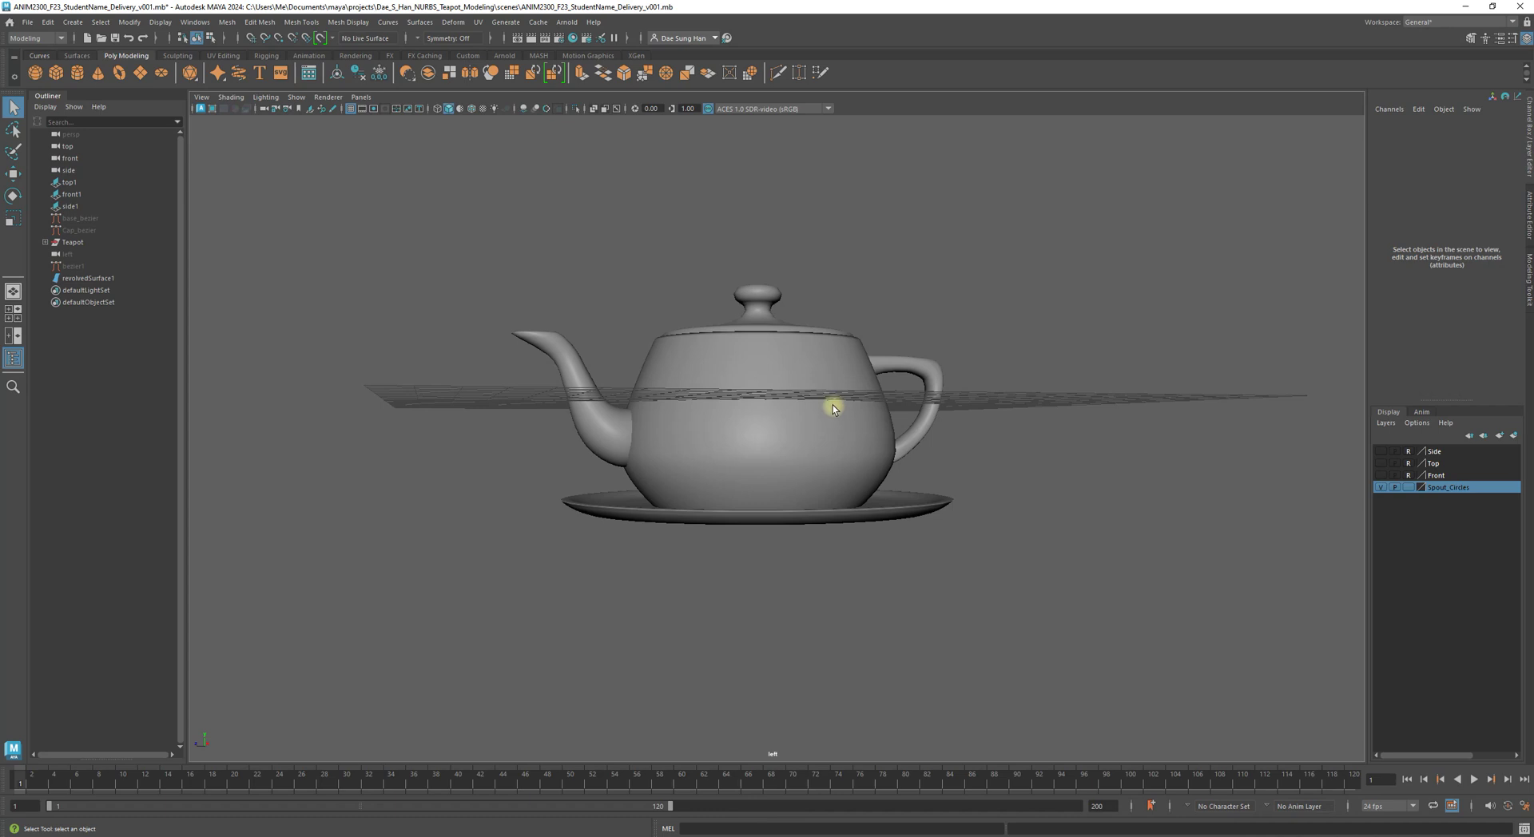
- Examine the teapot from several angles, including the outline of the lid's edge up close from above
left_click_drag(847, 395, 599, 353, "alt")
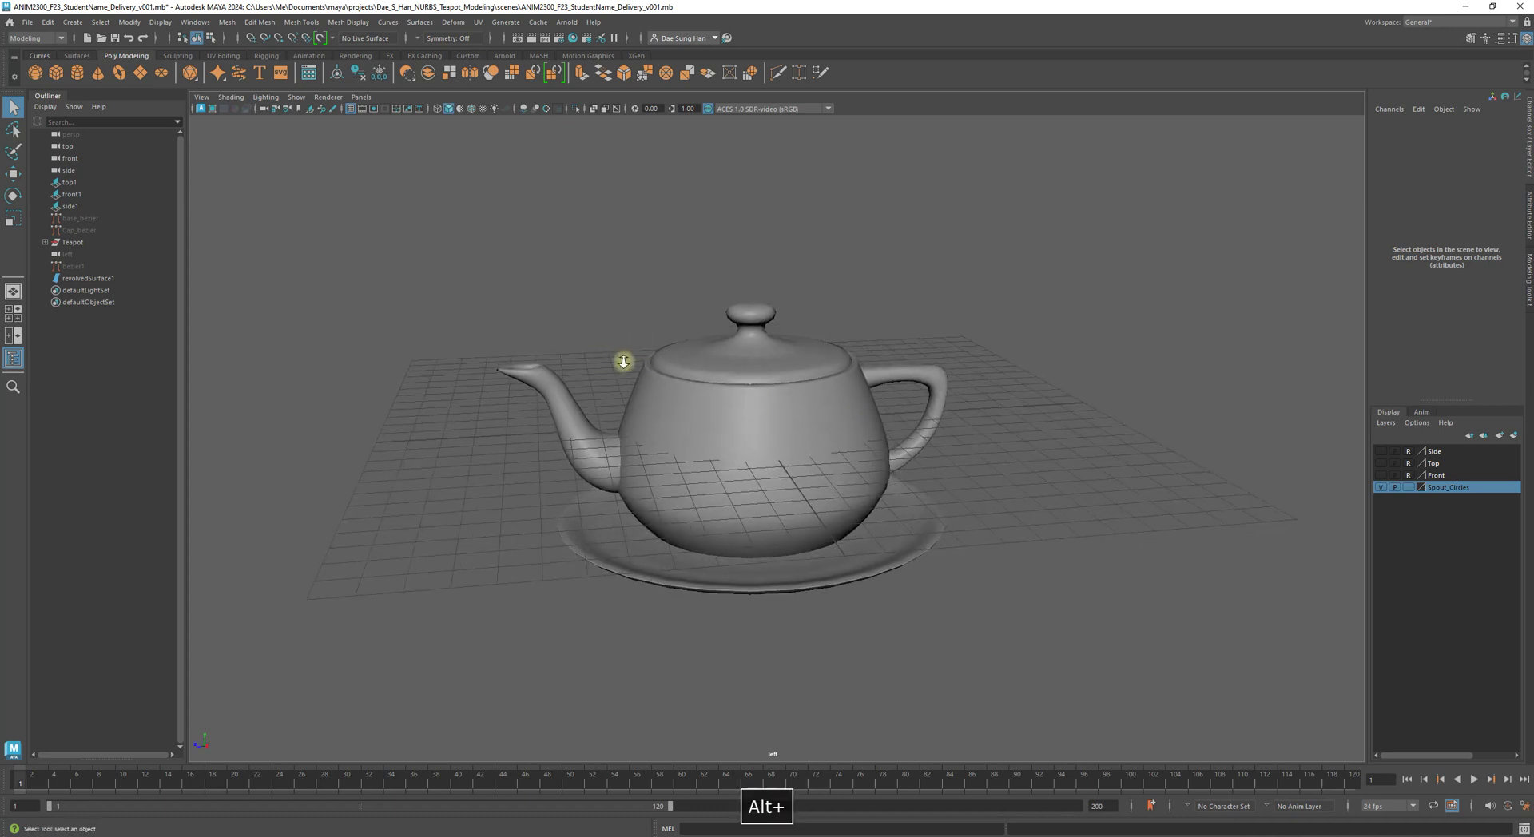
right_click_drag(599, 353, 920, 433, "alt")
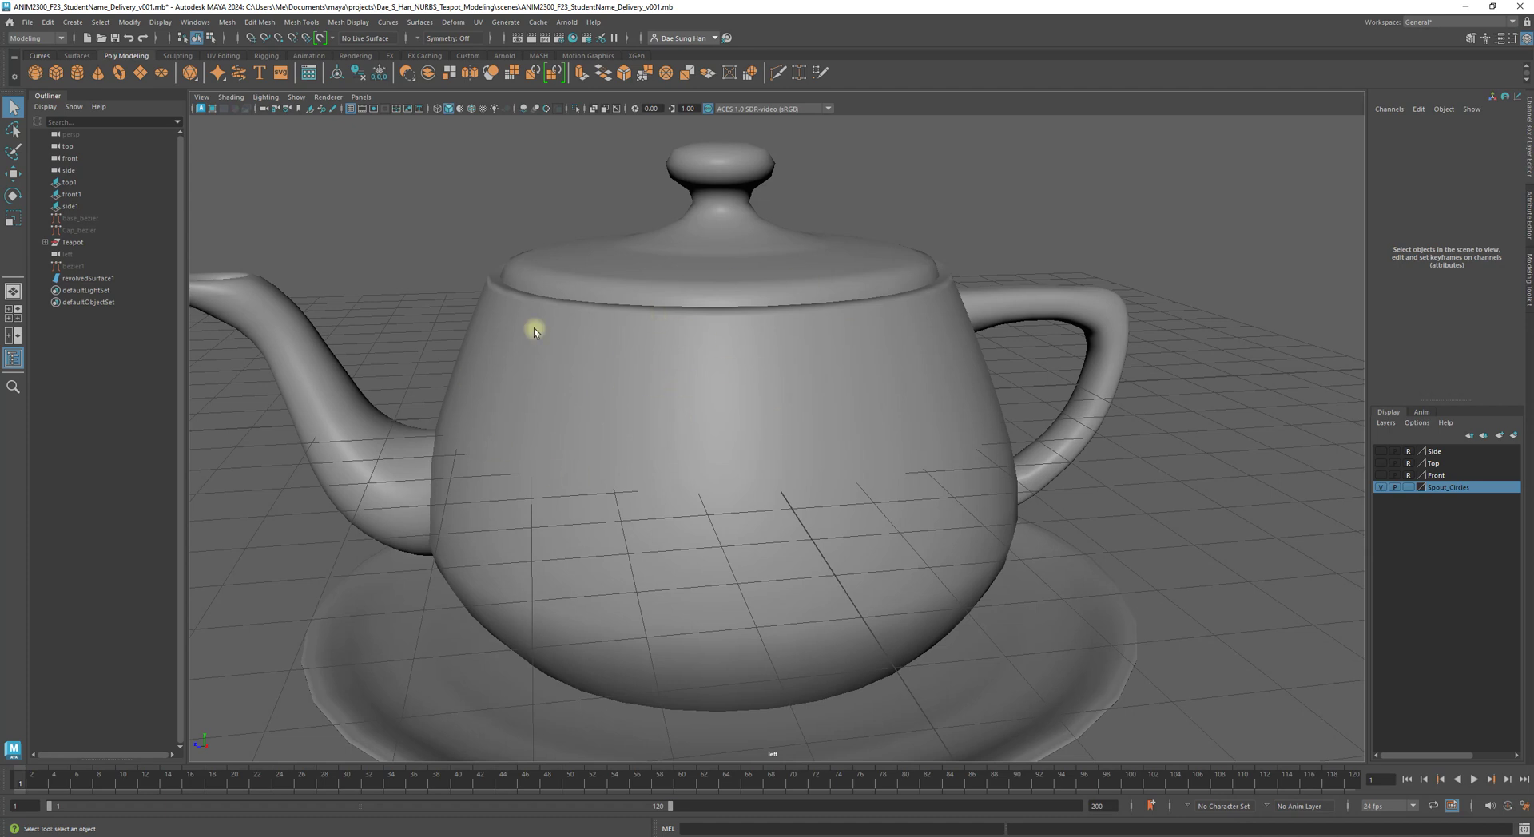
right_click_drag(531, 333, 721, 402, "alt")
mouse_move(972, 502)
left_mouse_down("alt")
mouse_move(952, 548)
mouse_move(953, 495)
left_mouse_up("alt")
left_click_drag(986, 328, 1000, 401, "alt")
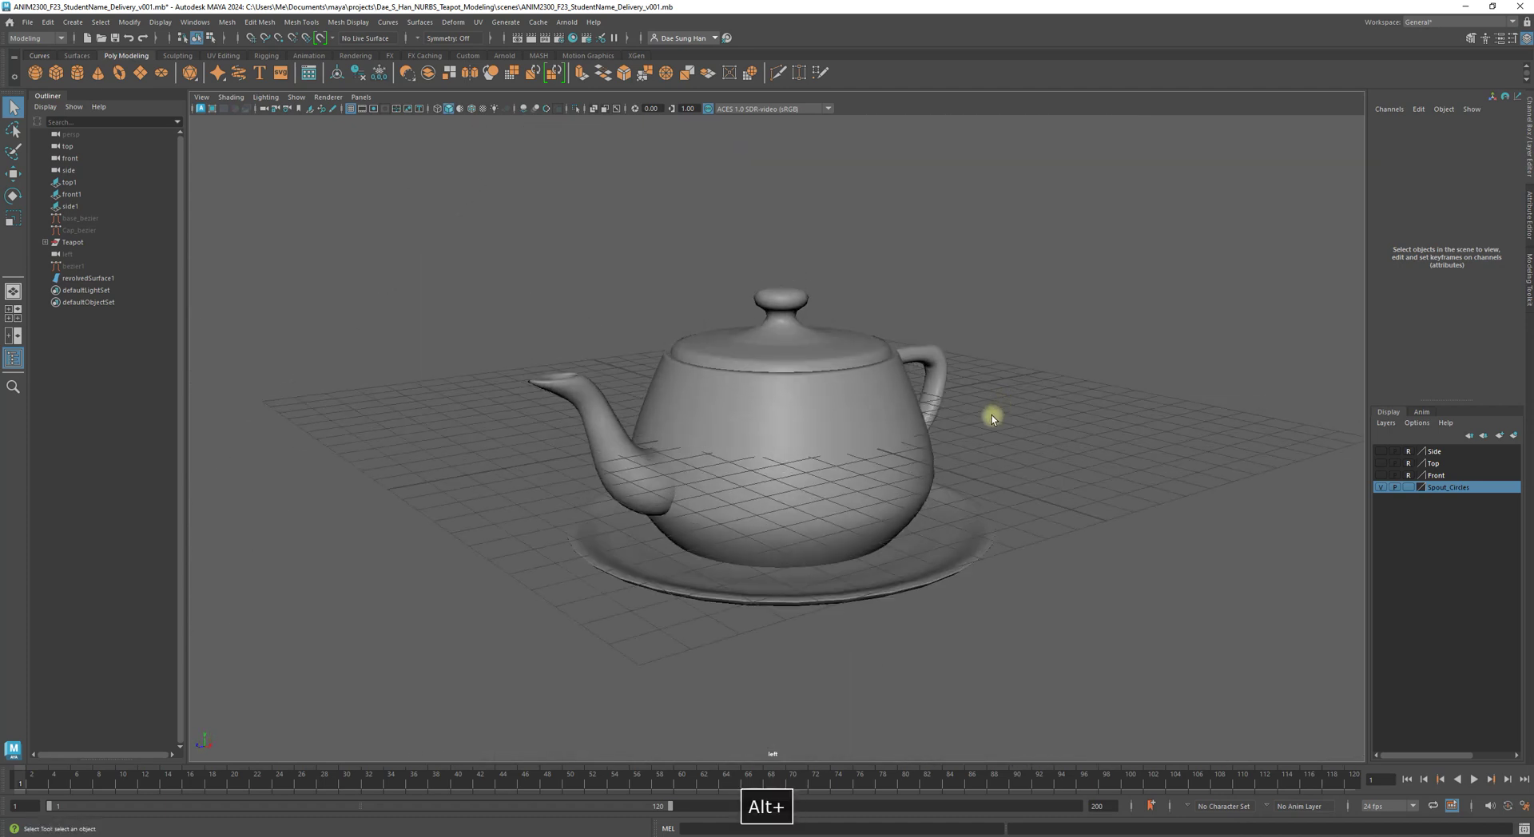
left_click_drag(971, 506, 1023, 472, "alt")
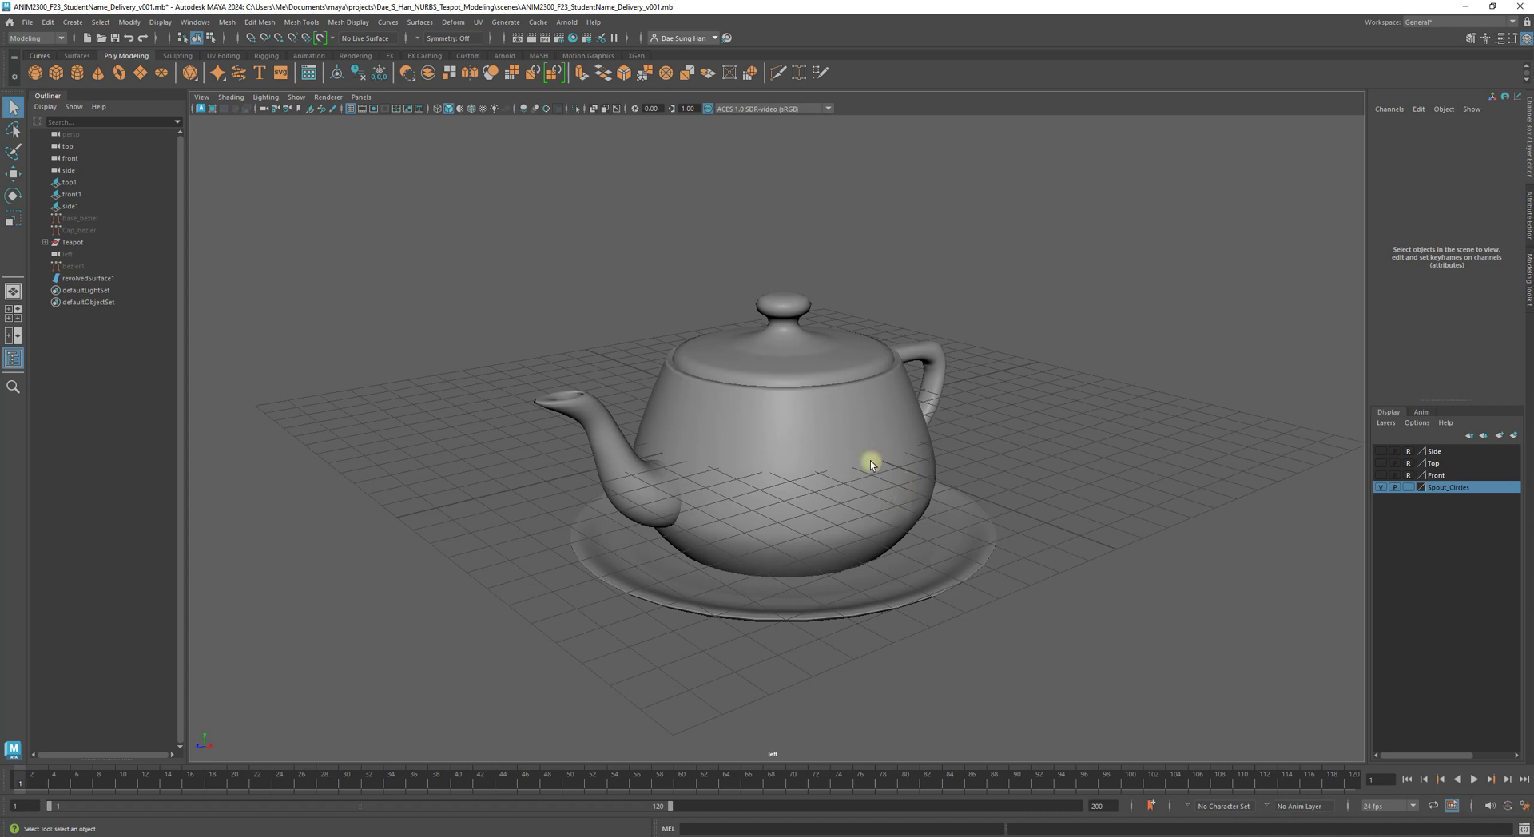
right_click_drag(751, 385, 822, 295, "alt")
left_click(821, 295)
left_click_drag(791, 248, 731, 387, "alt")
scroll(731, 386, "up", 5, "alt")
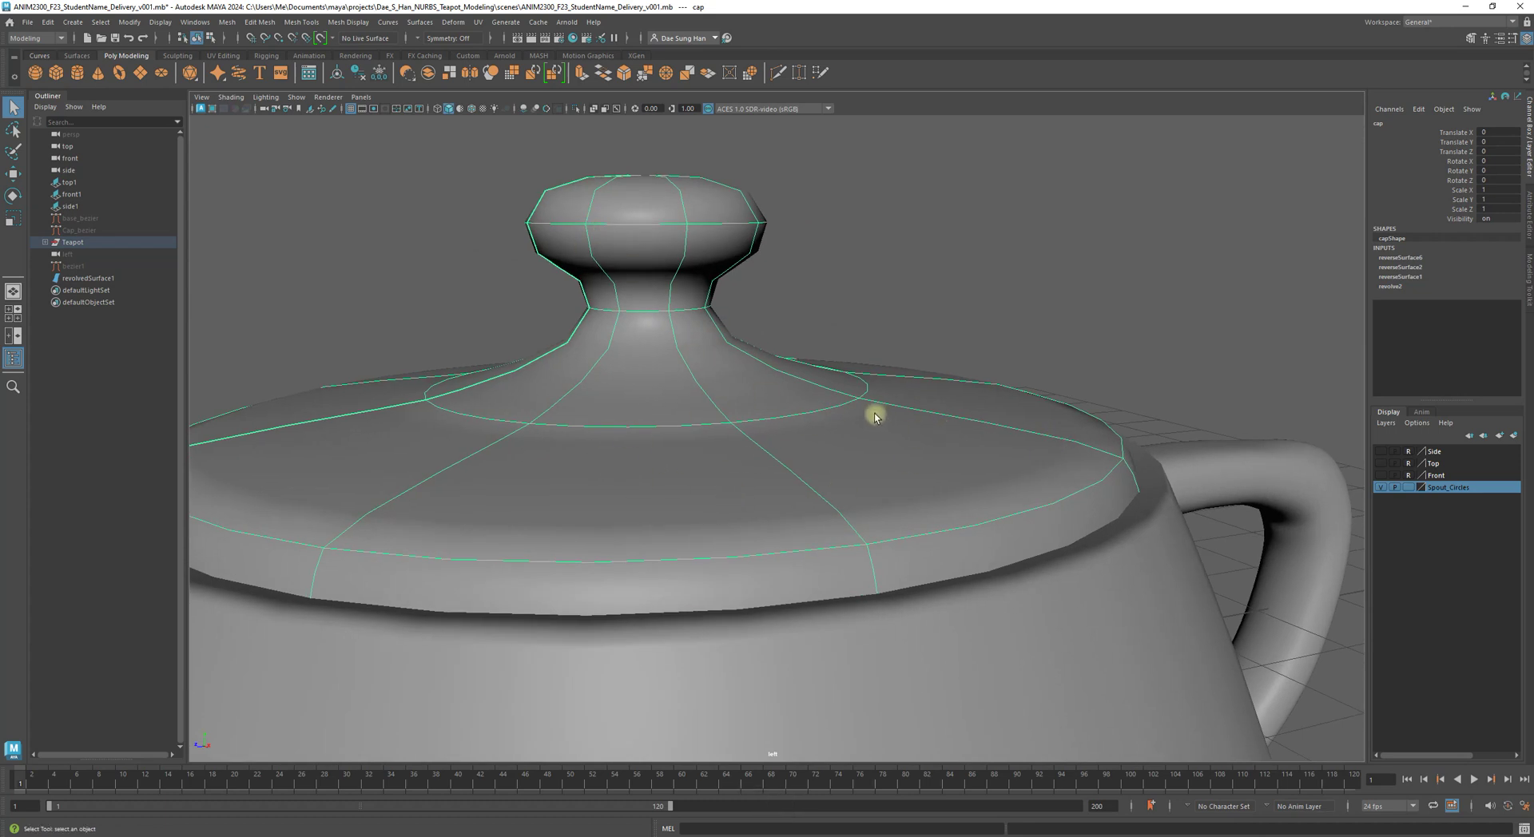
left_click_drag(1136, 306, 941, 290, "alt")
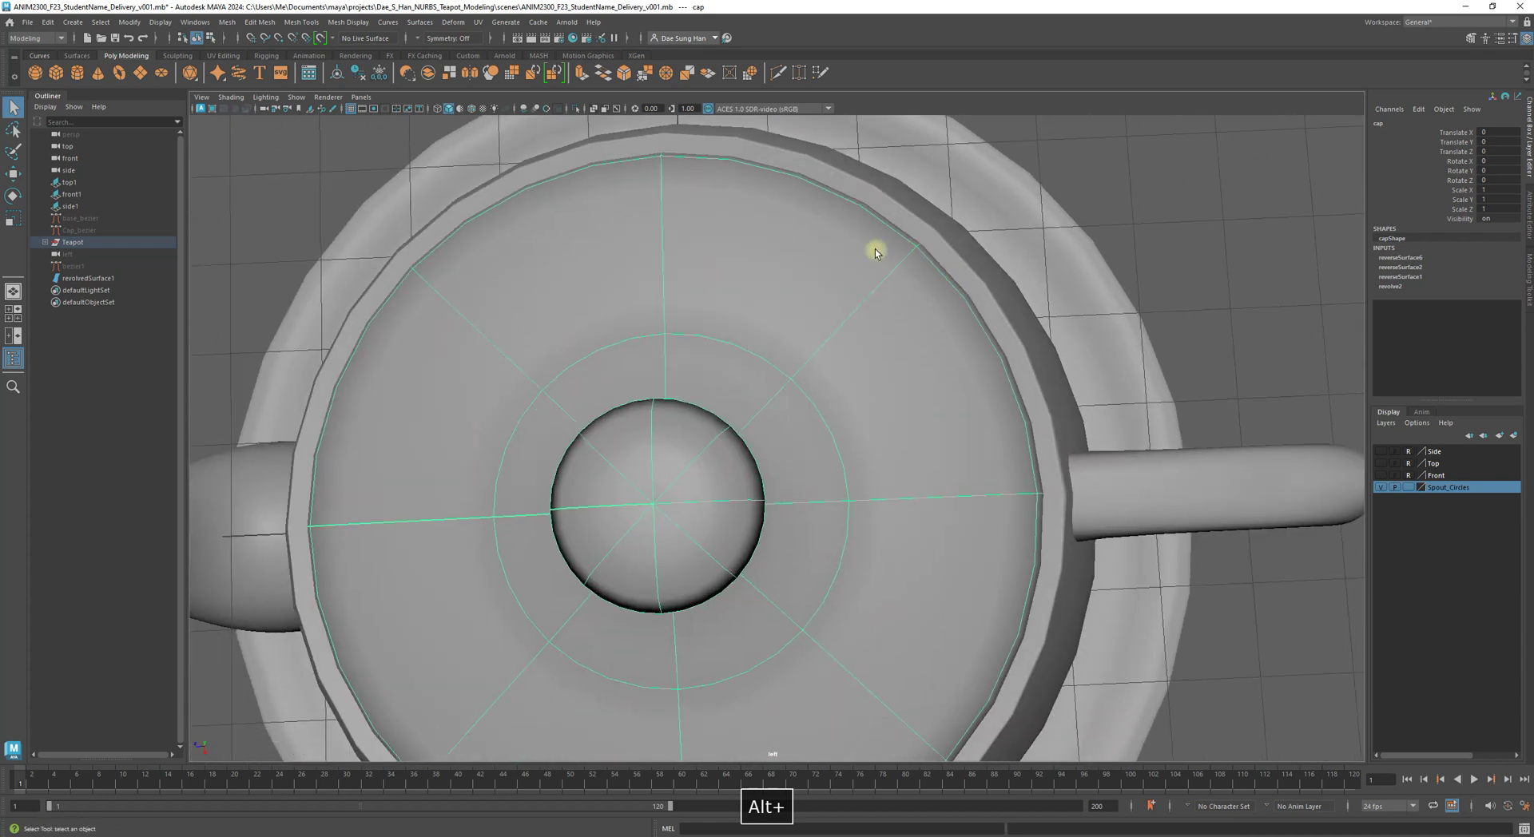
left_click_drag(700, 286, 534, 189, "alt")
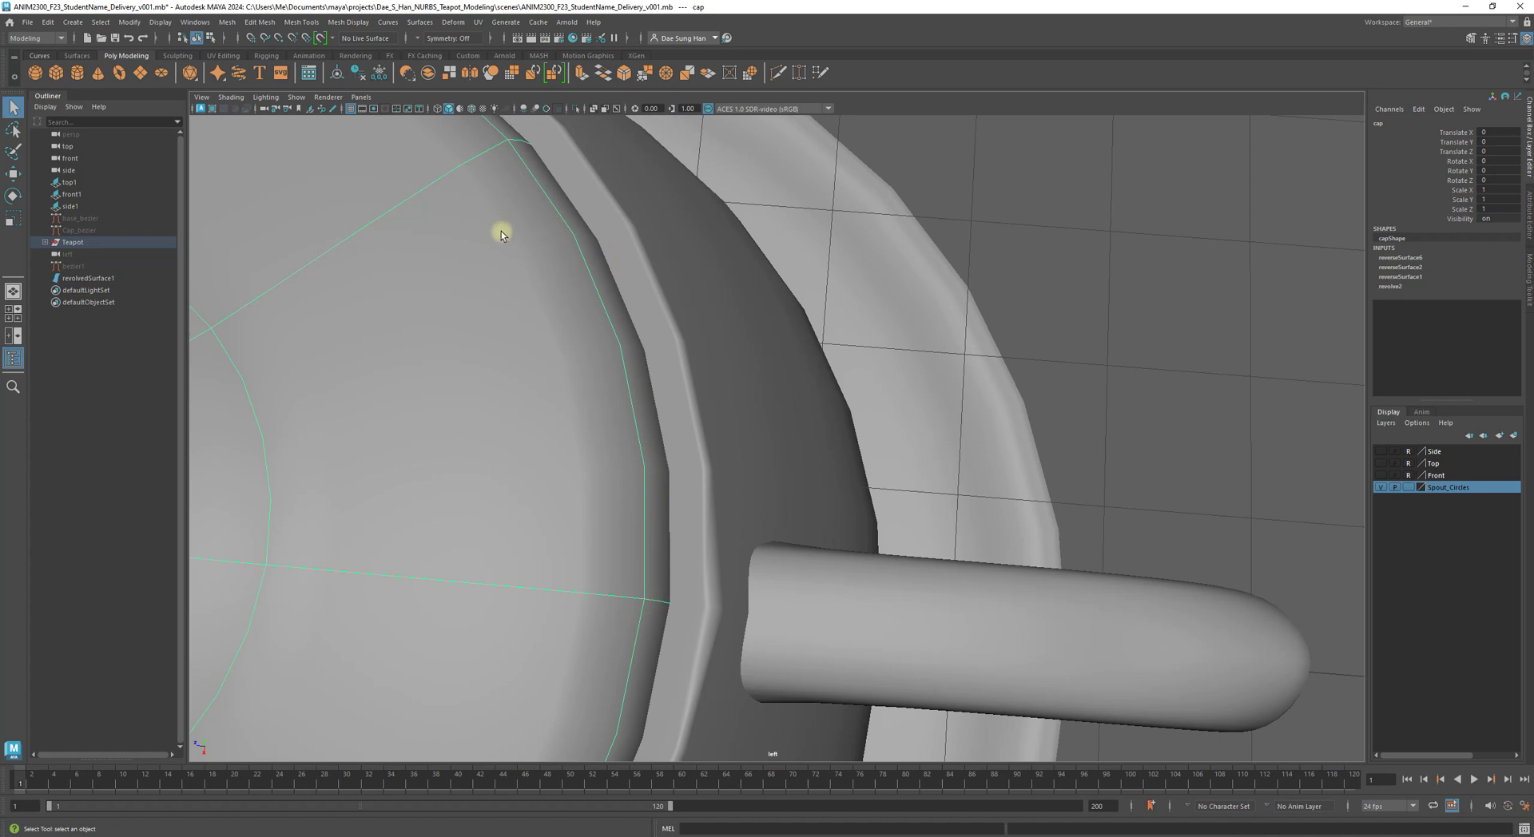
- Display the wireframe over the shaded teapot and hide the viewport grid
key("alt+5")
left_click(1097, 305)
left_click_drag(1098, 306, 874, 332, "alt")
scroll(886, 449, "down", 2)
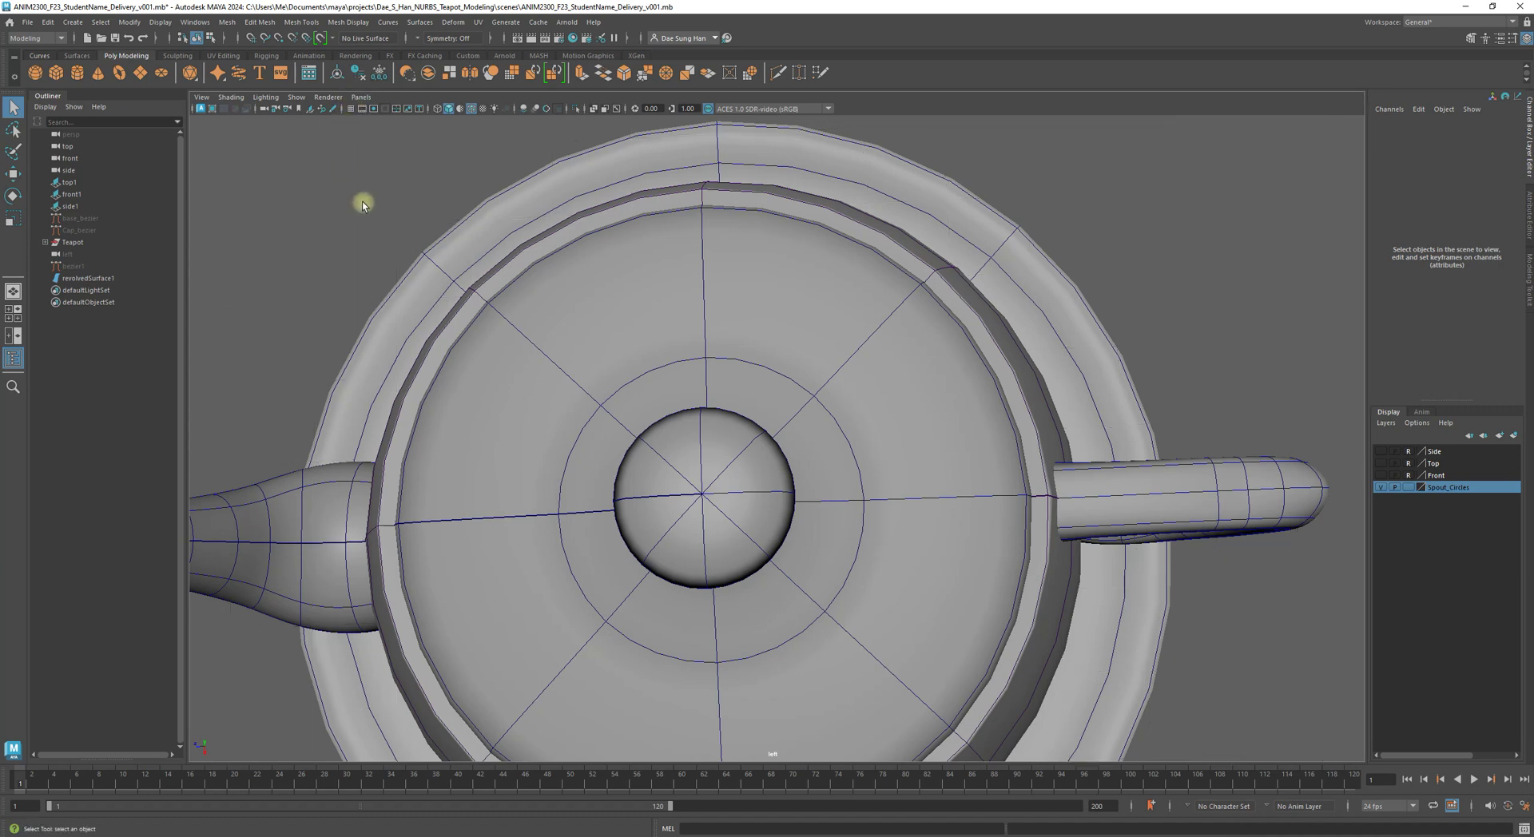
scroll(760, 338, "down", 3, "alt")
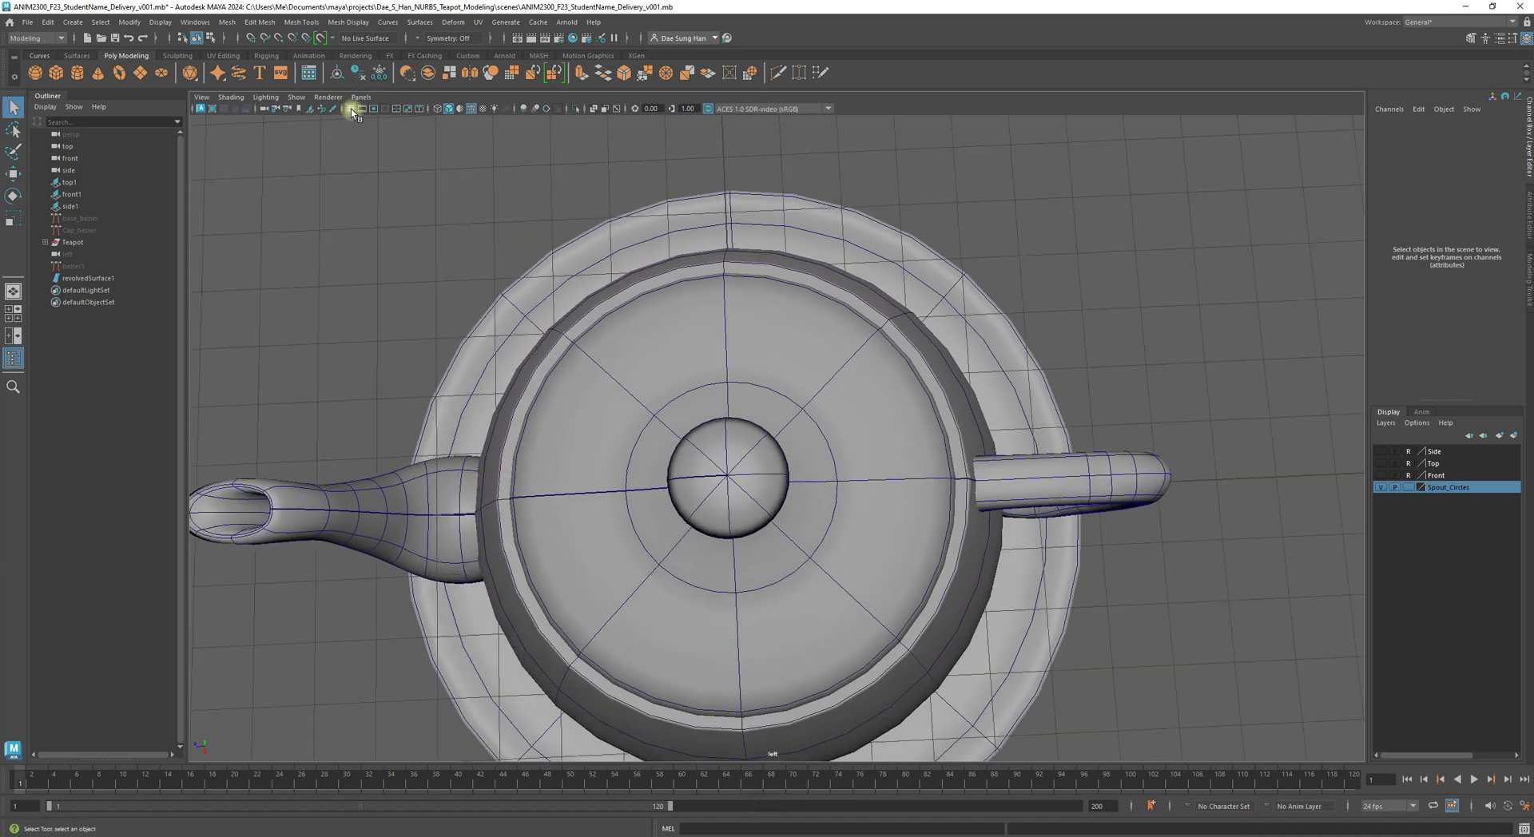
left_click_drag(831, 427, 1089, 439, "alt")
middle_click_drag(1089, 438, 887, 294, "alt")
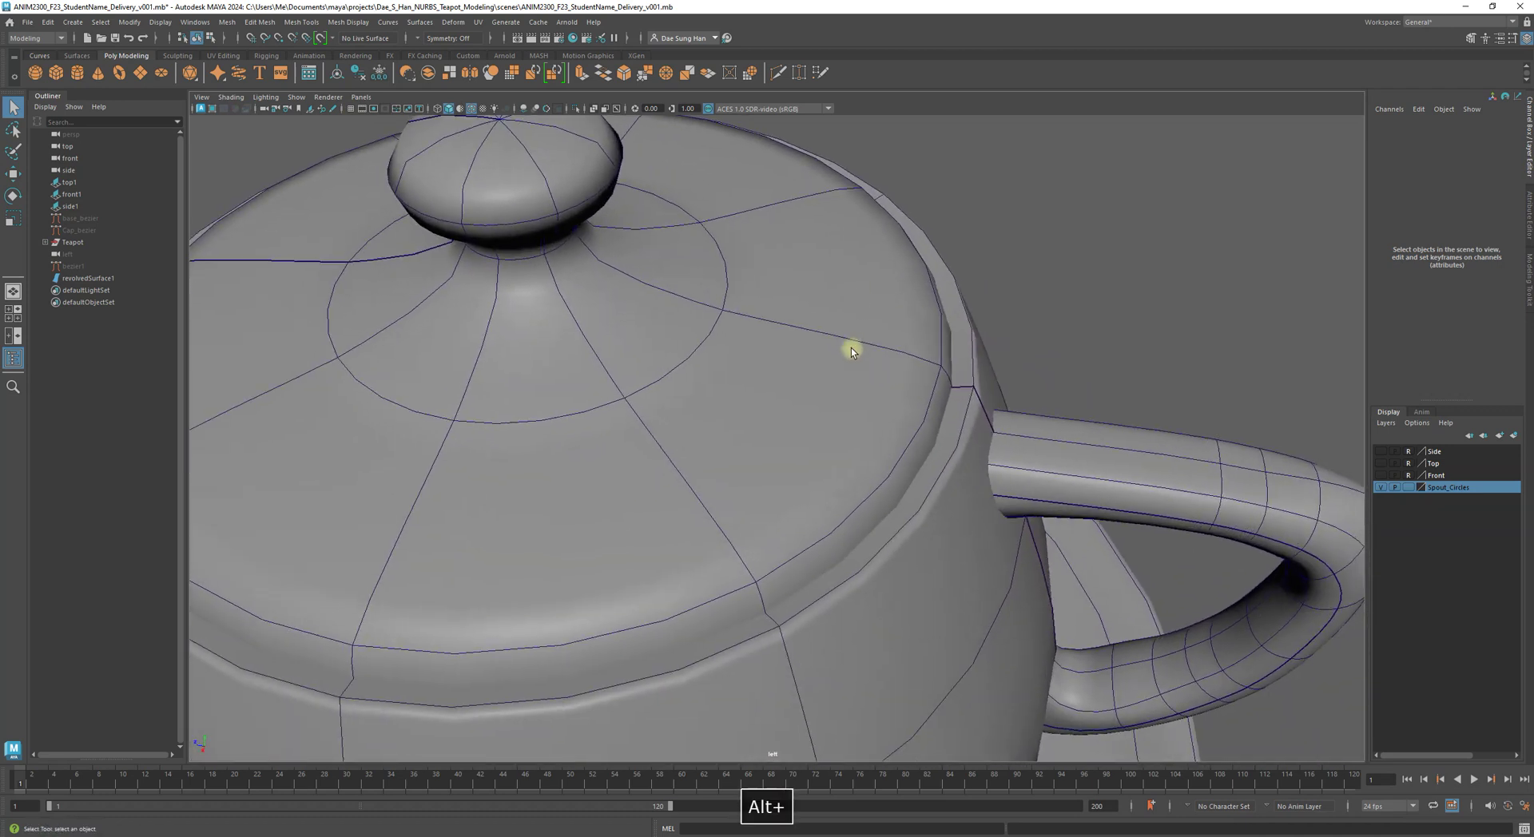
- Set the number of sections on the lid's revolve2 input to 12
left_click(852, 347)
left_click_drag(897, 376, 847, 352, "alt")
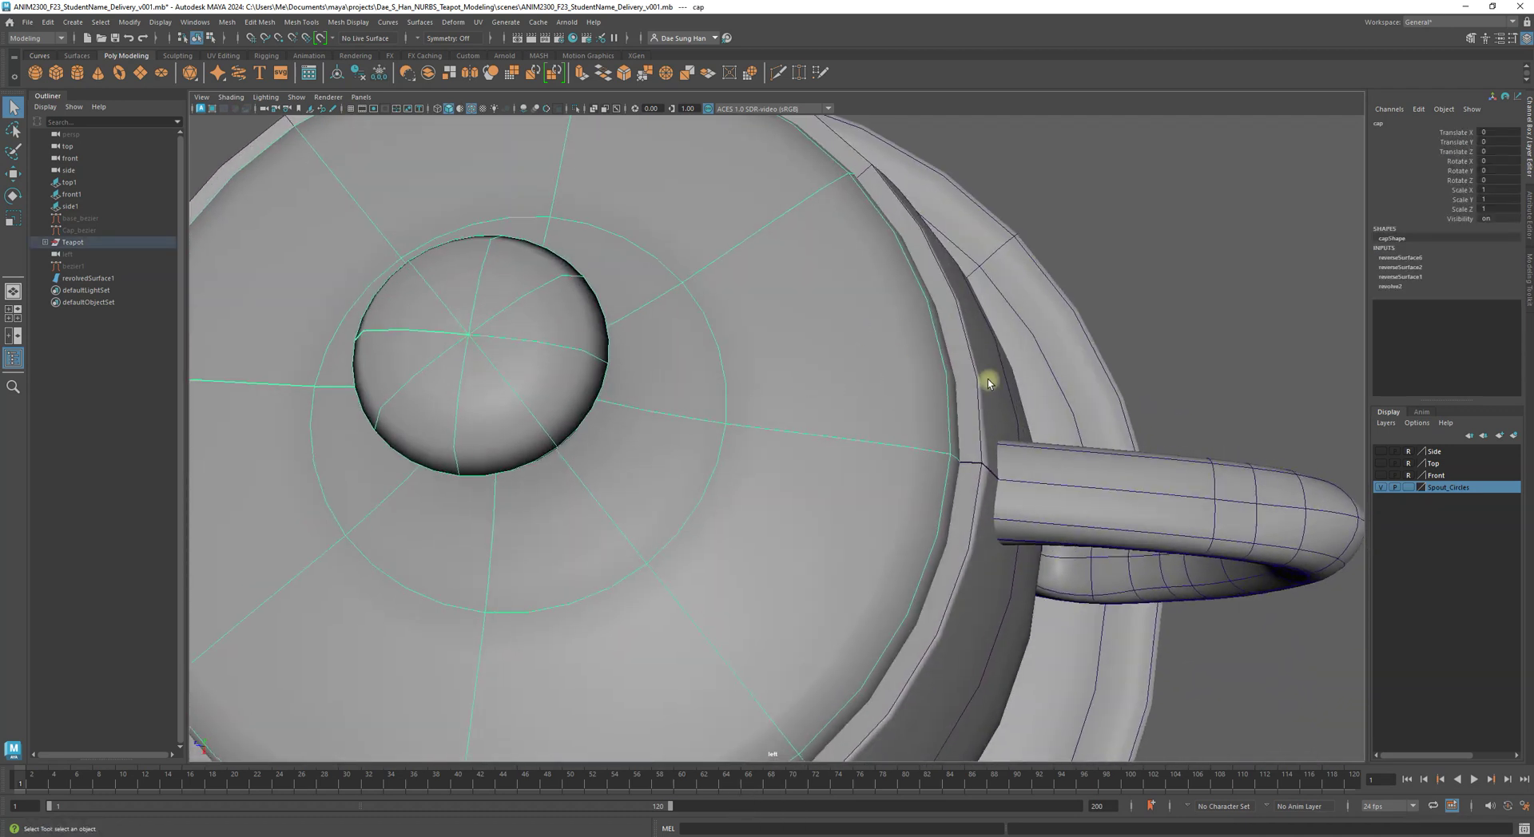
left_click(1388, 287)
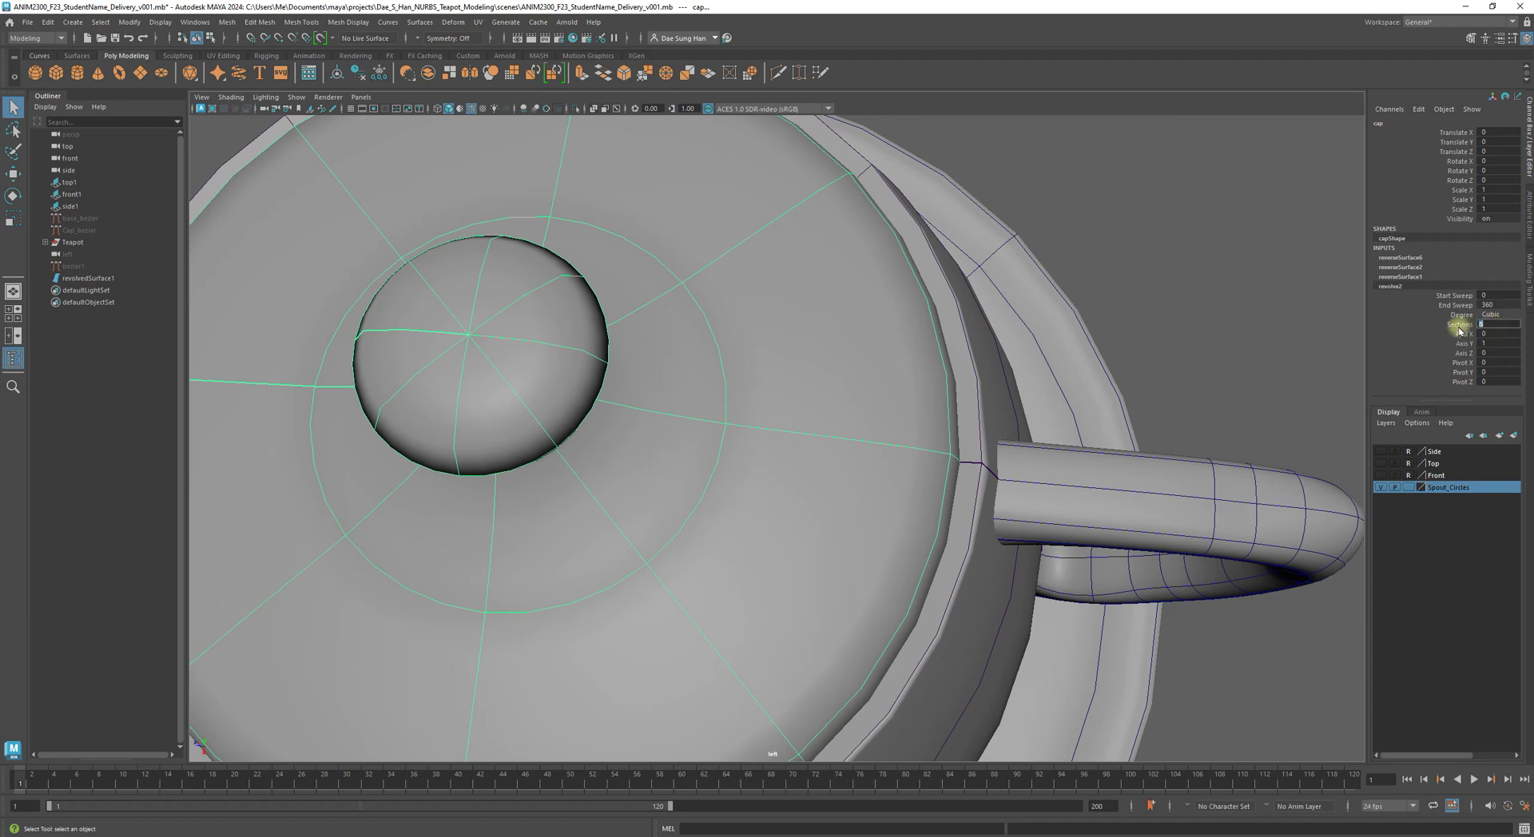
type("12")
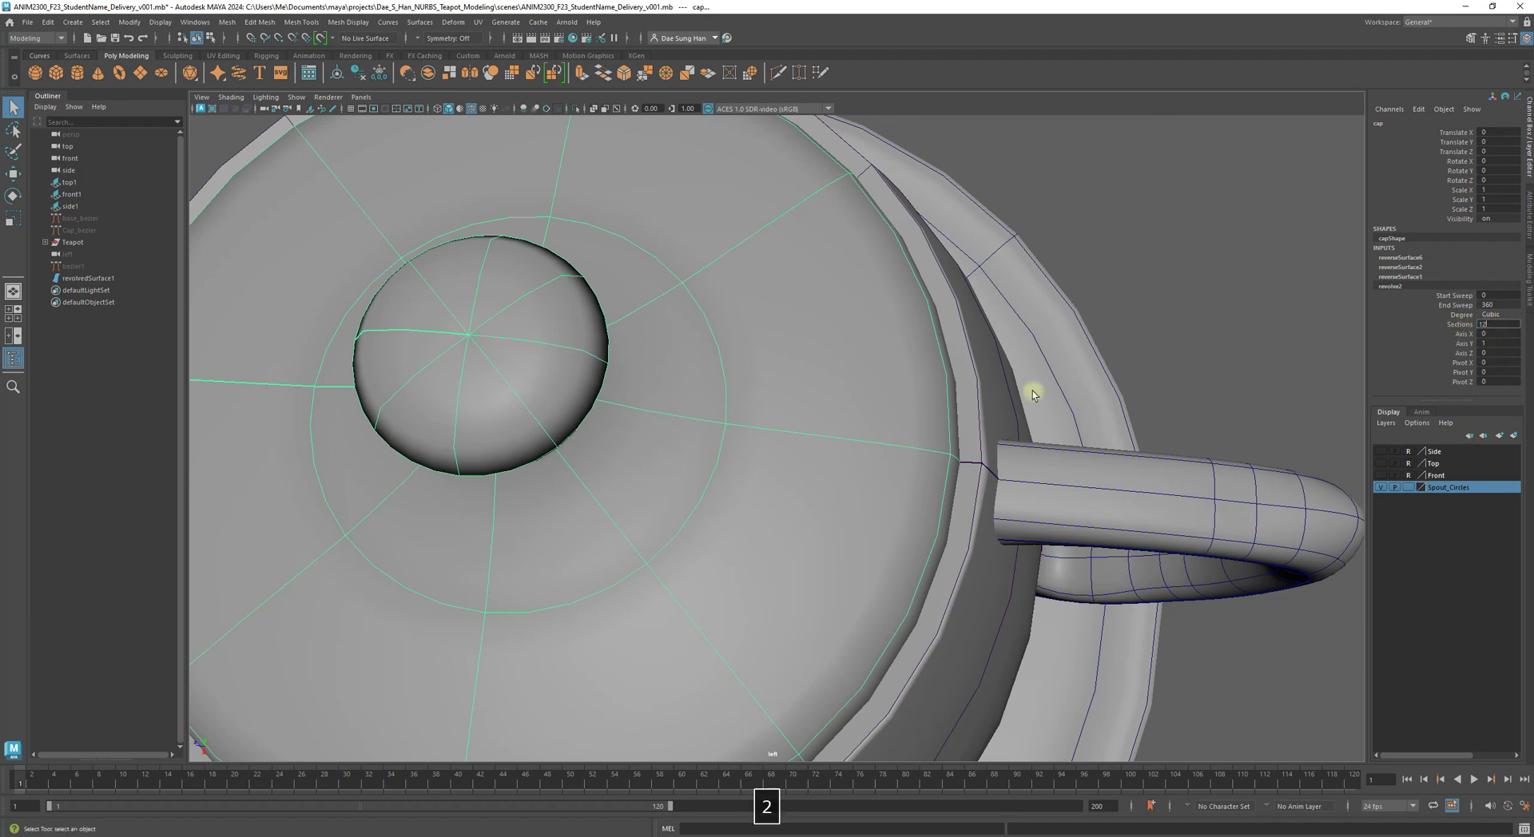
key("Return")
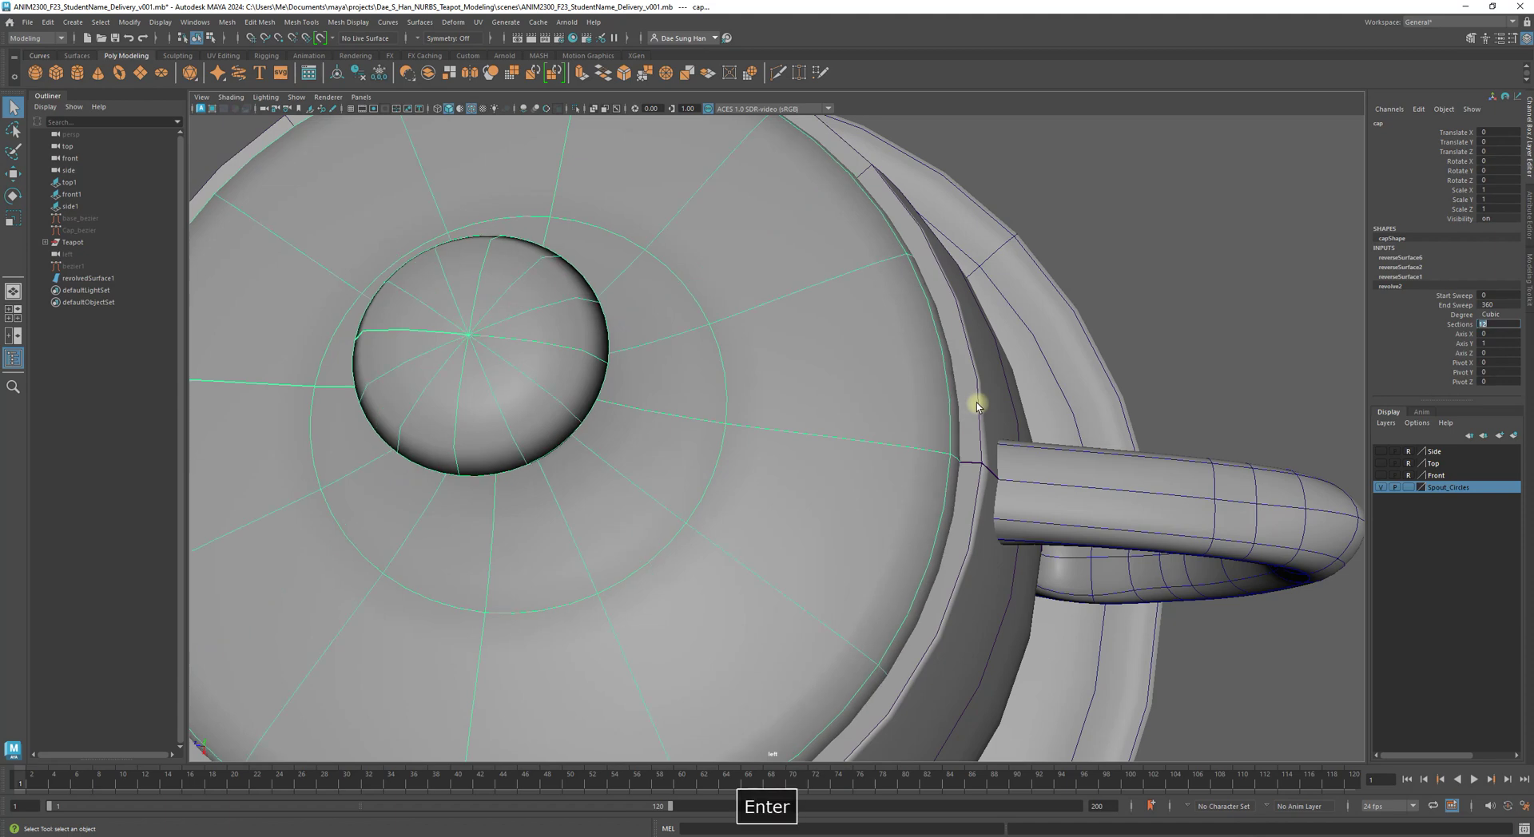
- Compare the lid's edge up close with the sections change undone and redone
left_click_drag(914, 545, 930, 481, "alt")
middle_click_drag(1070, 387, 956, 414)
right_click_drag(911, 343, 970, 444, "alt")
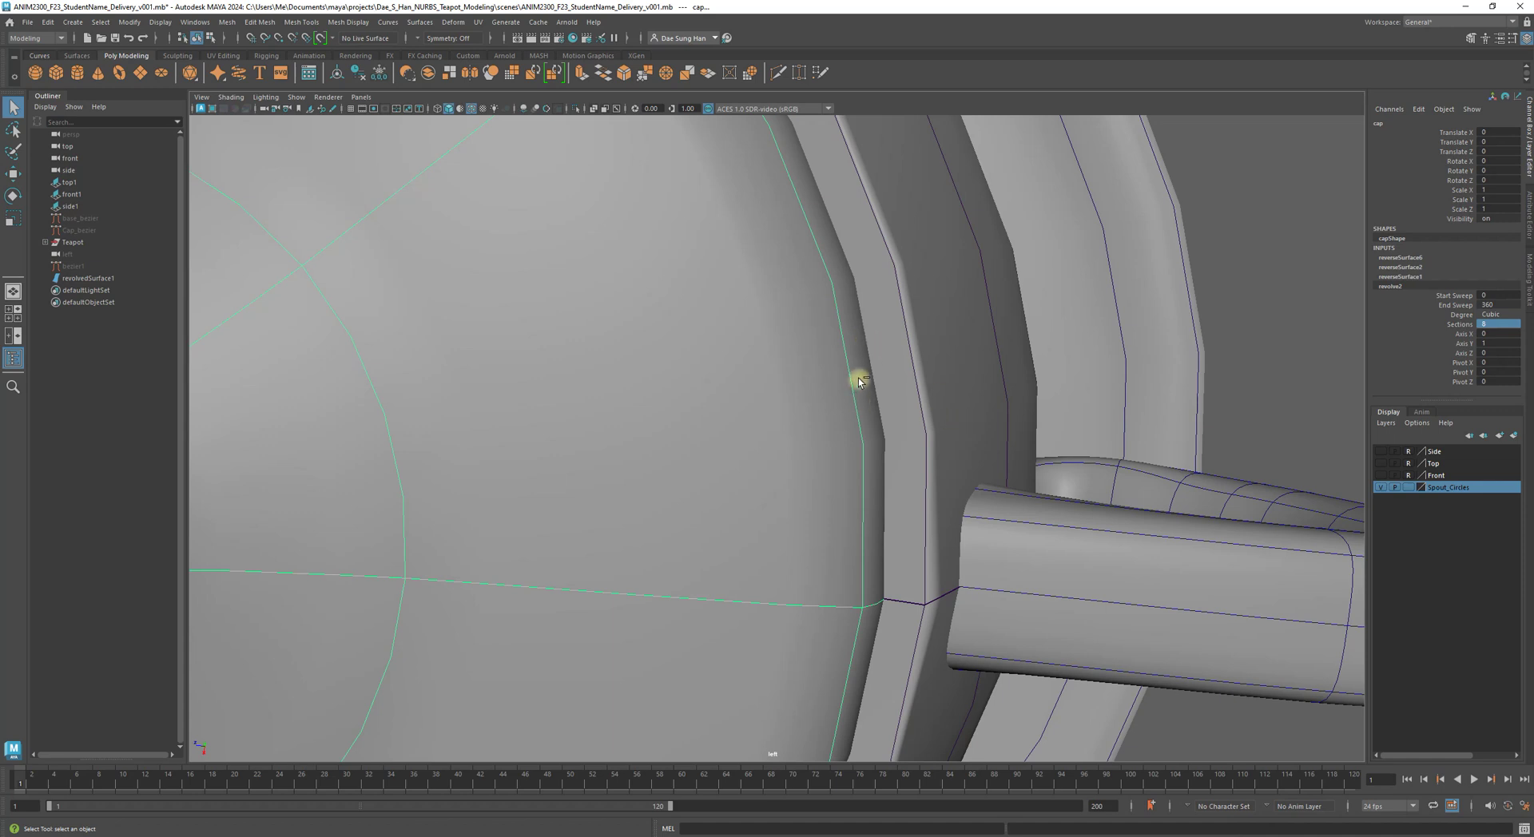
key("ctrl+y")
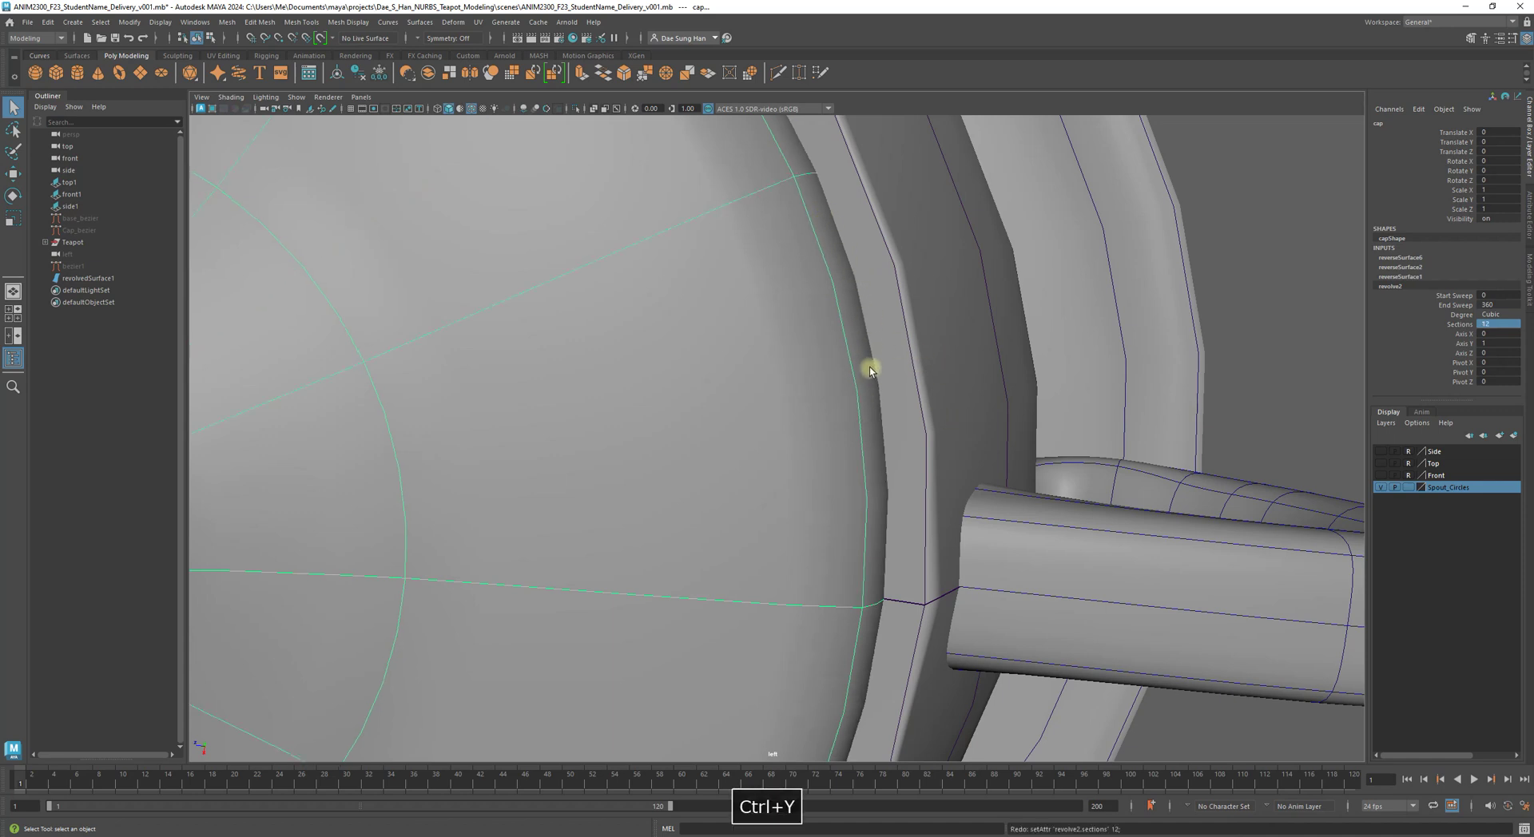
- Raise the sections of the lid's revolve2 input through 14 and 16 to 20
left_click(1500, 324)
type("1")
key("Return")
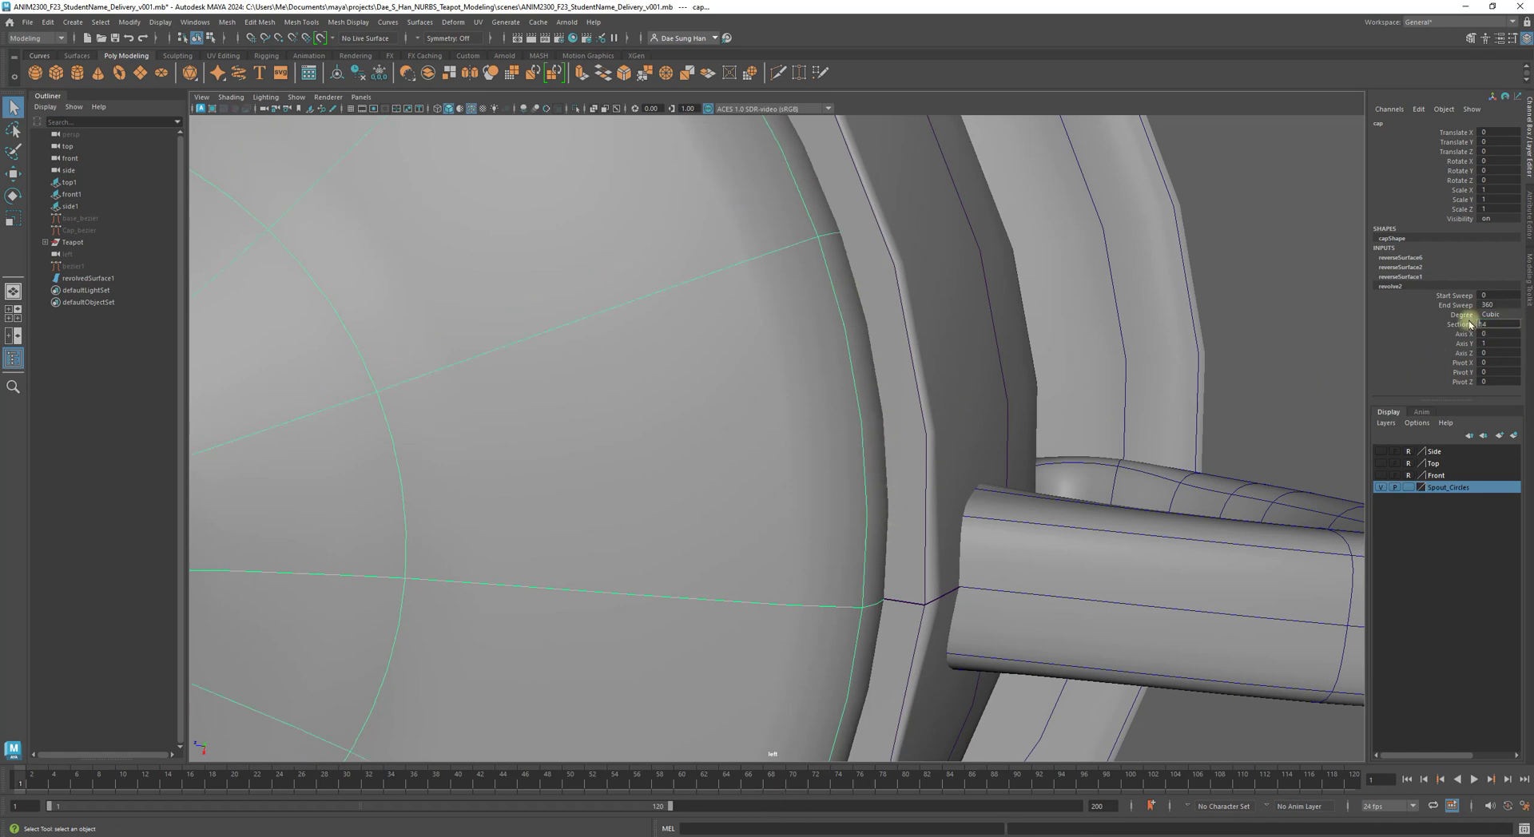
left_click(1499, 323)
type("16")
key("Return")
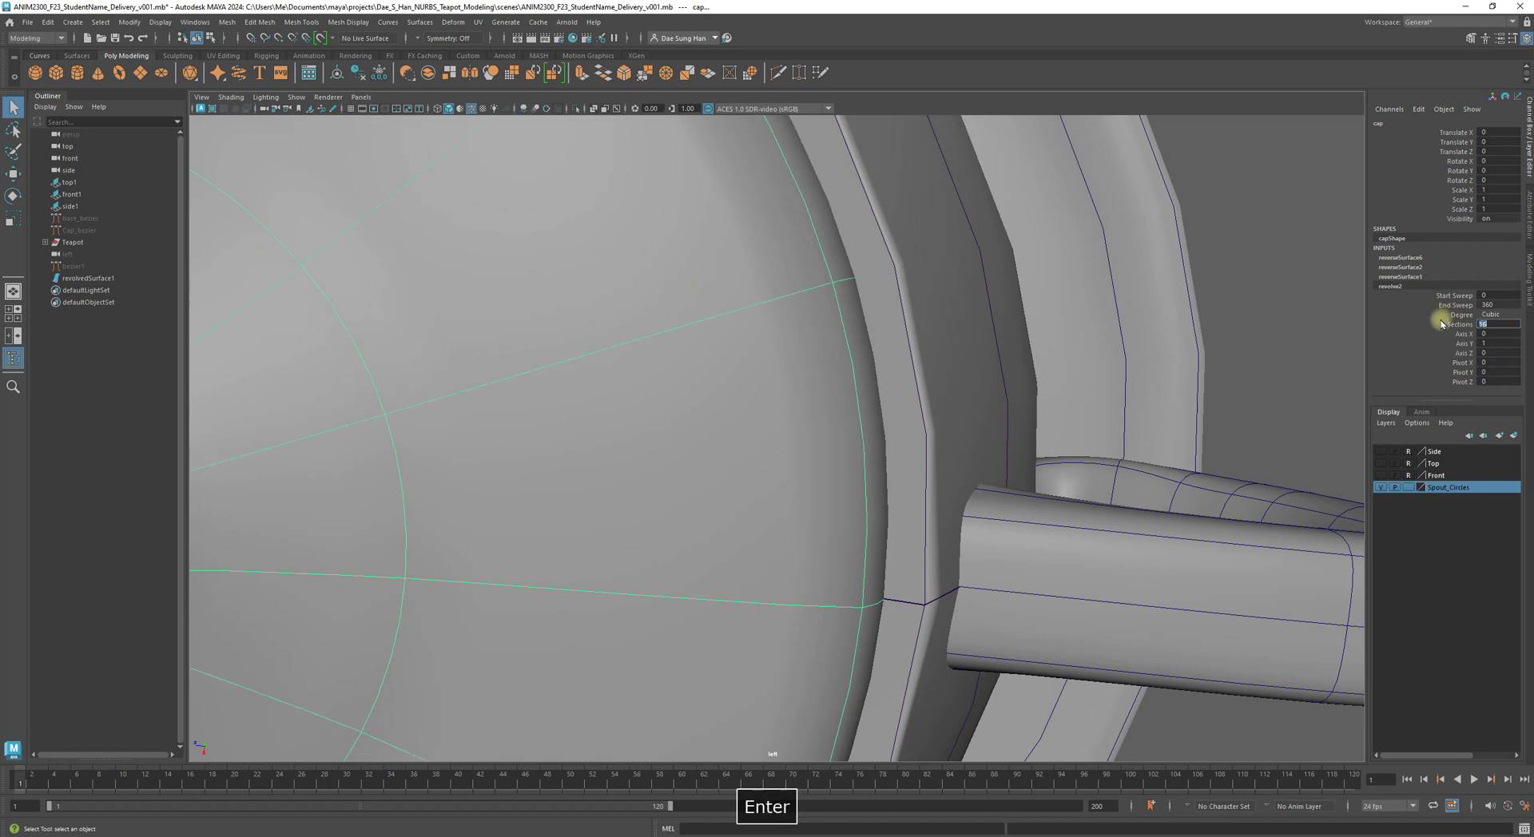
type("20")
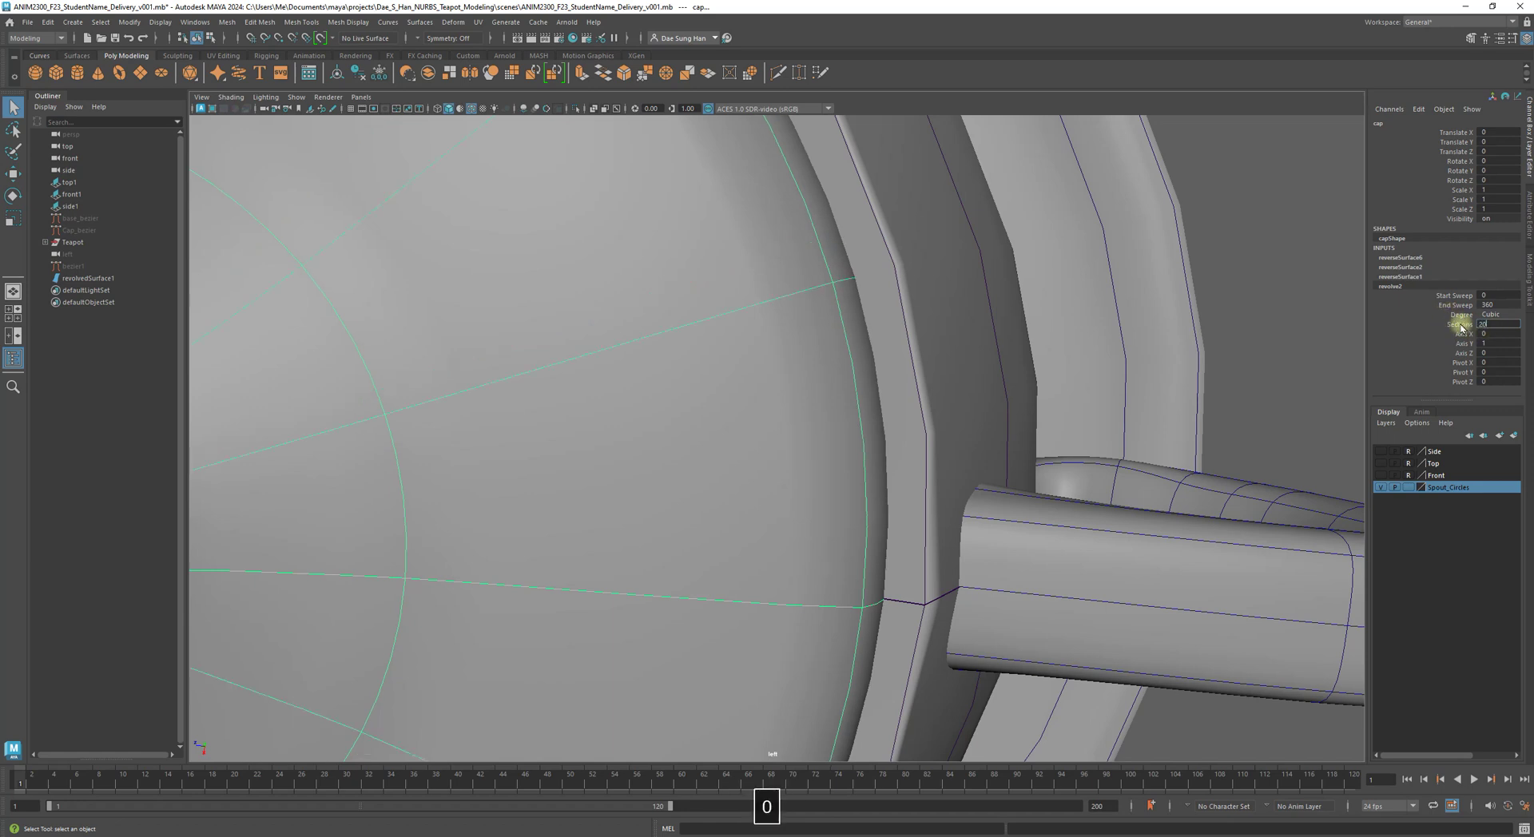
key("Return")
- Hide the wireframe overlay and examine the lid and its knob from the side
scroll(899, 483, "down", 5)
left_click_drag(941, 537, 988, 442, "alt")
key("alt+5")
left_click_drag(885, 417, 784, 350, "alt")
right_click_drag(785, 350, 877, 298, "alt")
left_click(727, 195)
left_click_drag(726, 195, 837, 302, "alt")
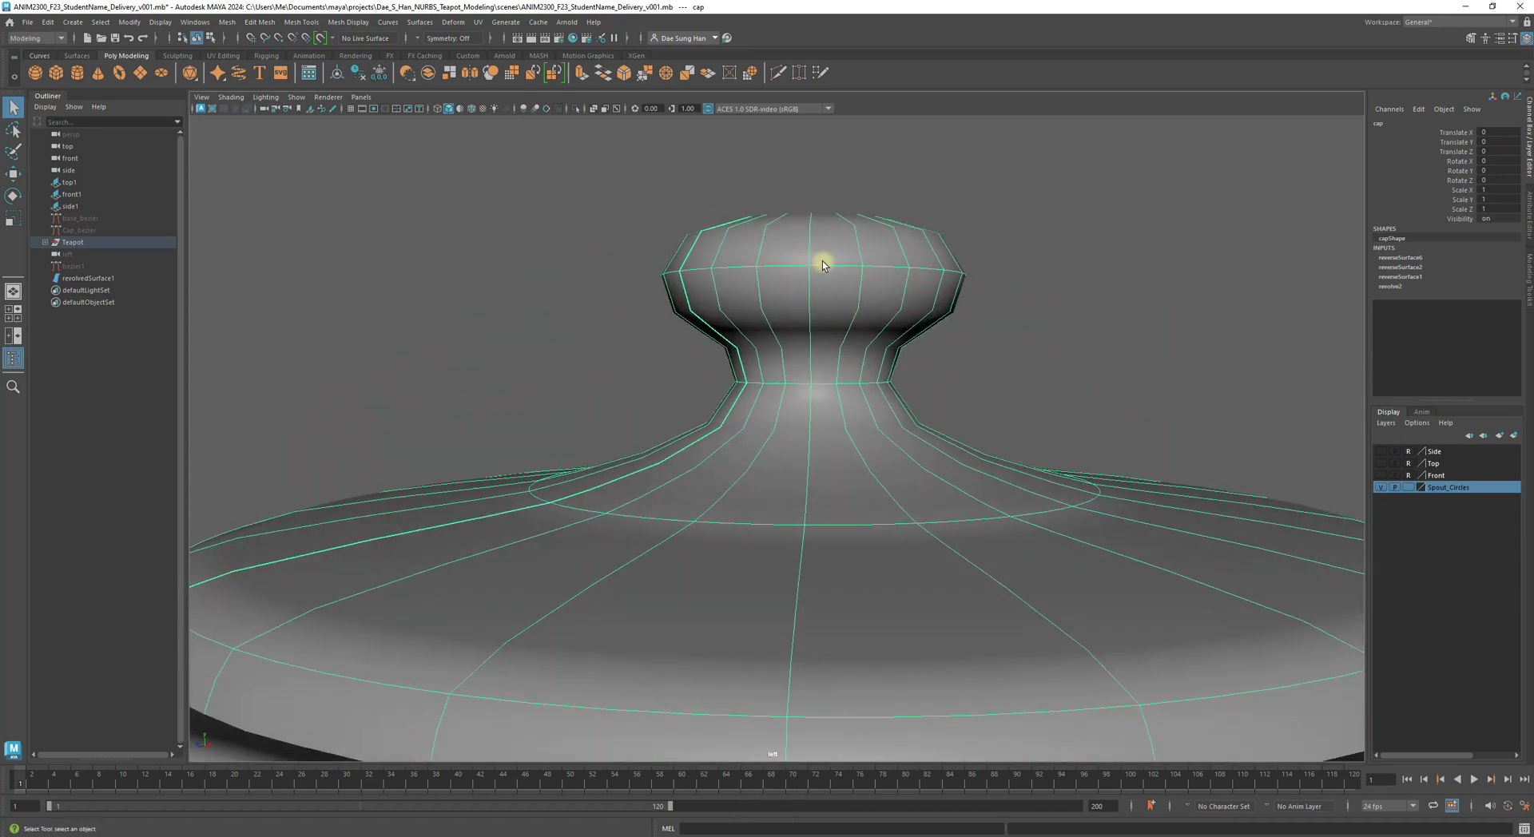
left_click_drag(771, 251, 780, 291, "alt")
right_click_drag(780, 291, 753, 402, "alt")
- Examine the teapot body's rim and silhouette around the lid
left_click(860, 359)
left_click_drag(753, 401, 640, 393, "alt")
right_click_drag(640, 393, 853, 465, "alt")
middle_click_drag(853, 465, 827, 405, "alt")
left_click_drag(828, 395, 643, 304, "alt")
left_click(875, 495)
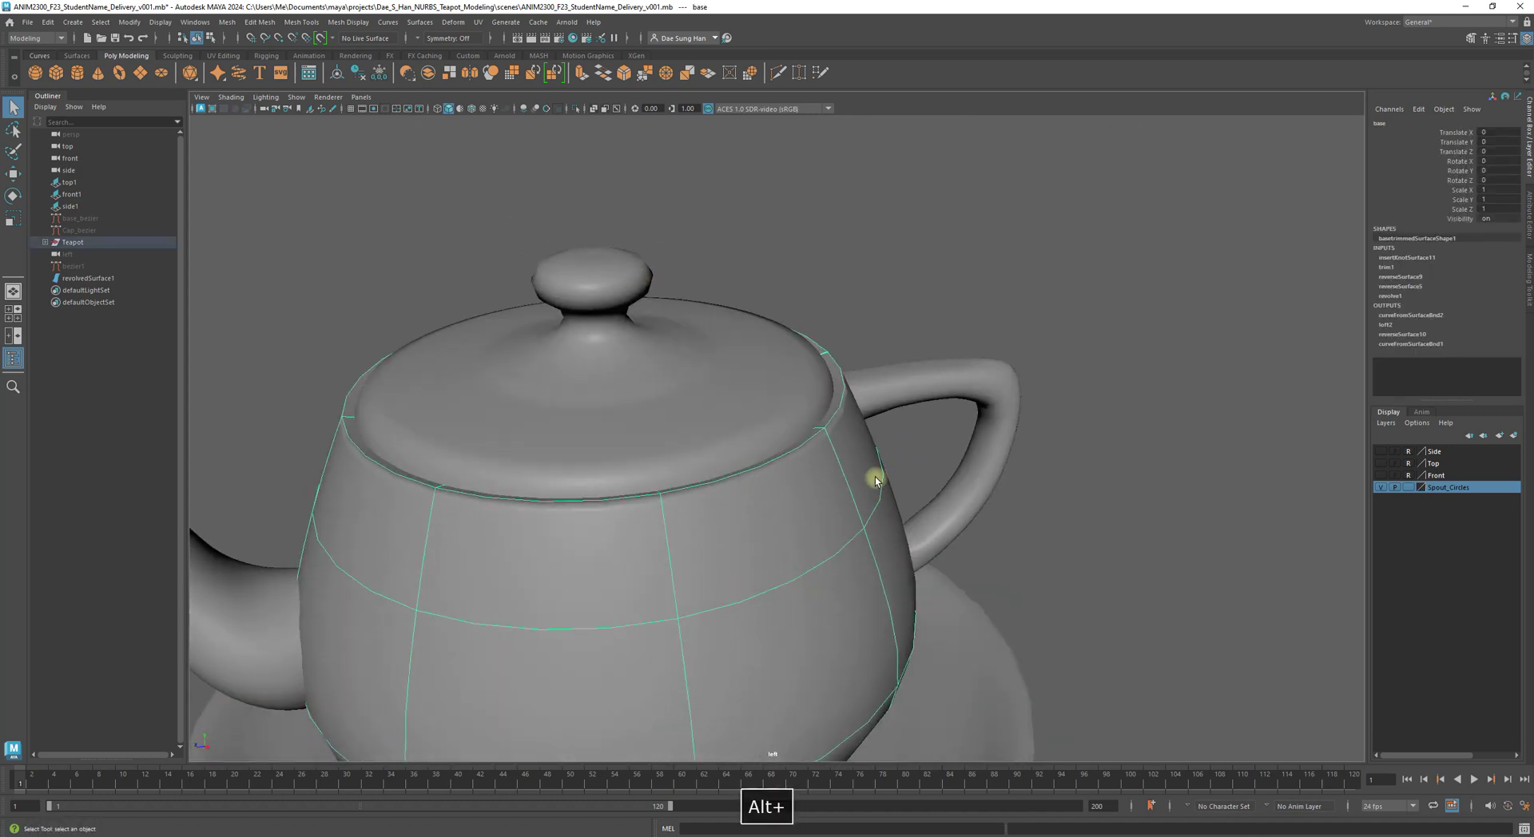
right_click_drag(924, 478, 1053, 481, "alt")
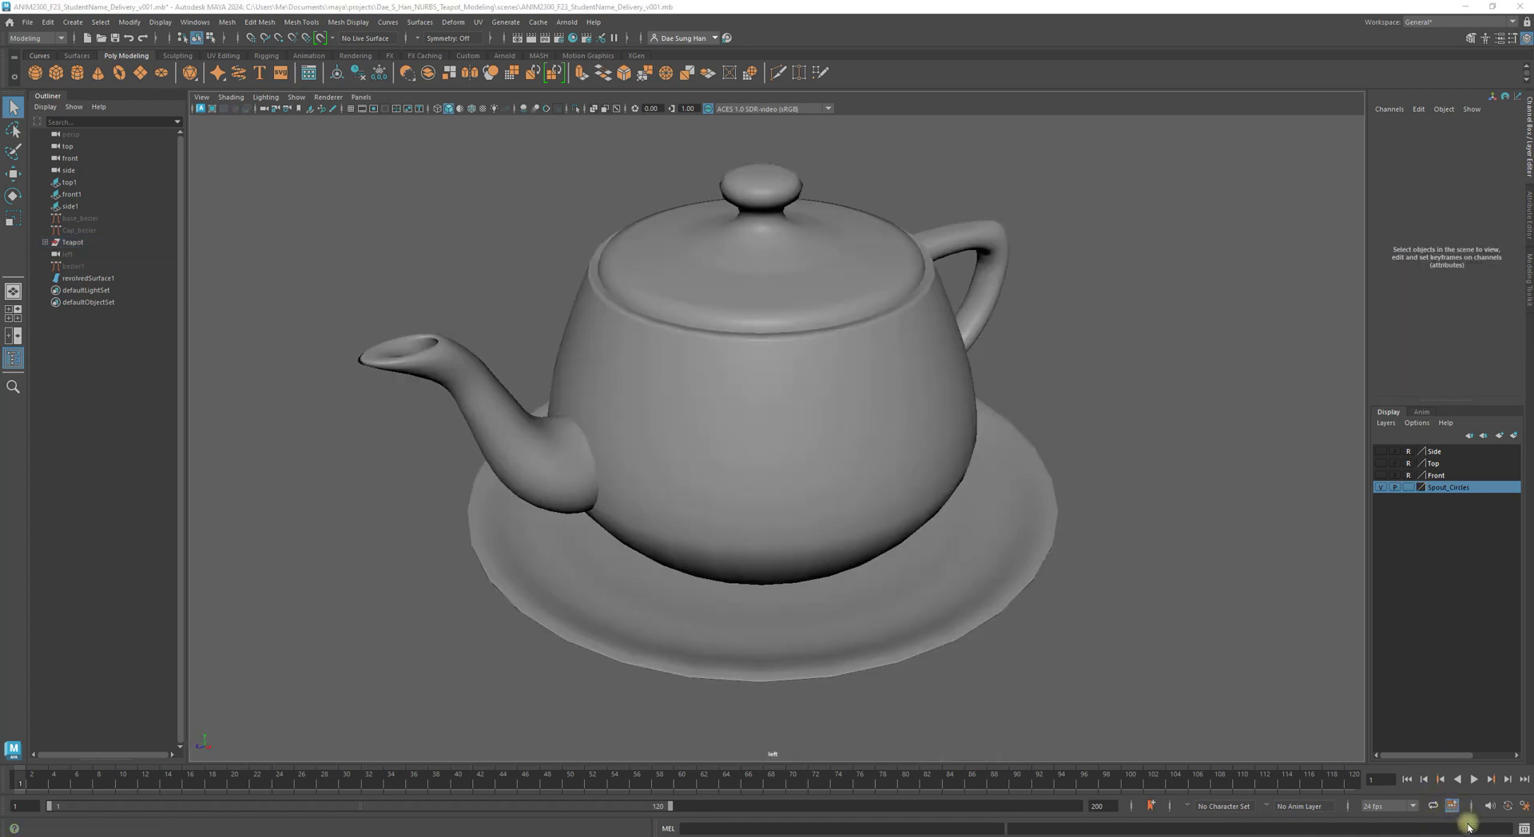
scroll(938, 394, "up", 5, "alt")
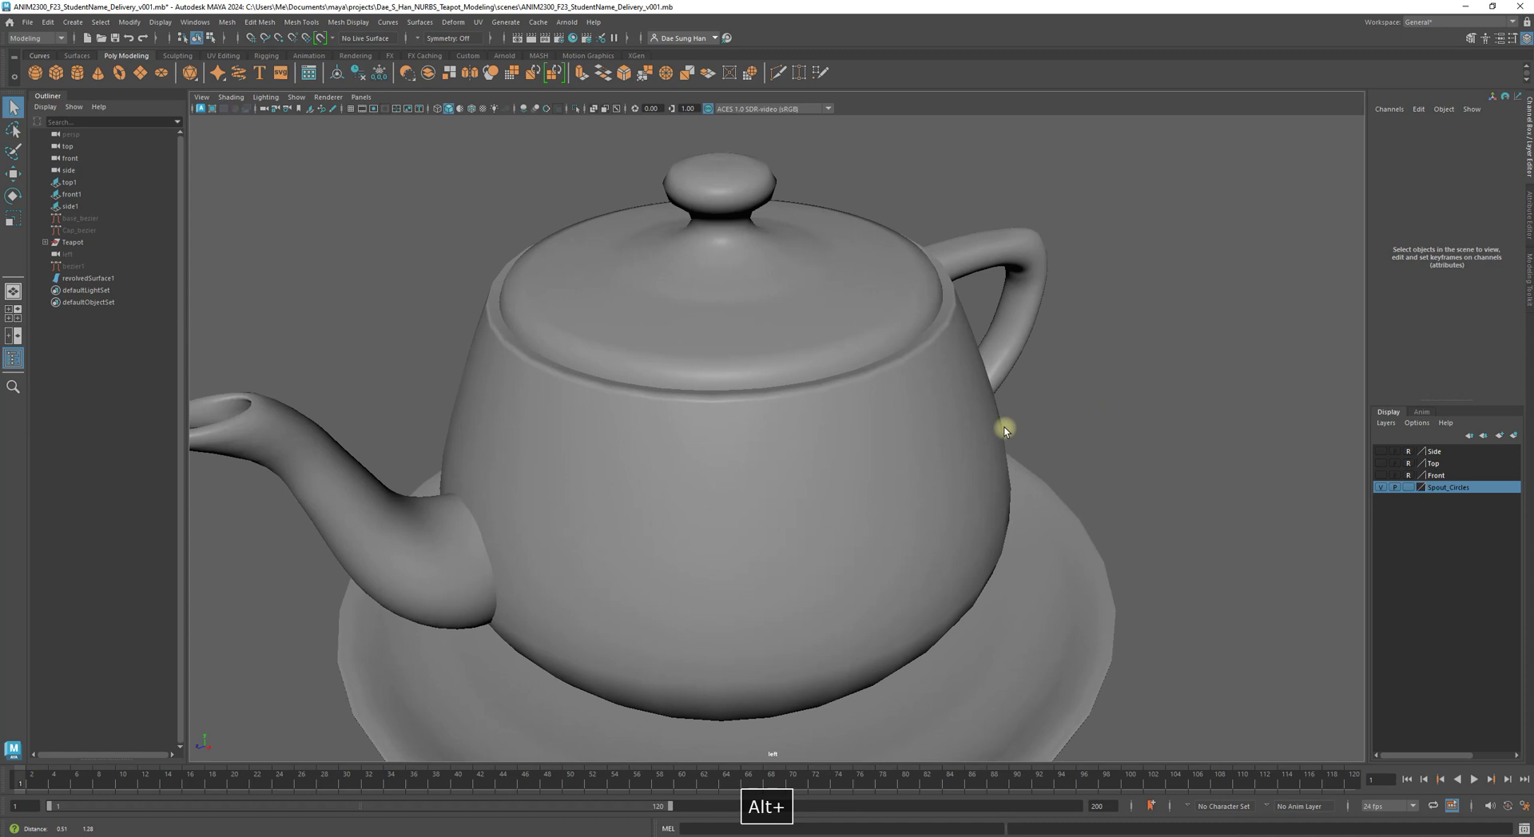
- Set the sections of the teapot body's revolve1 input to 20 and deselect the body
left_click(941, 395)
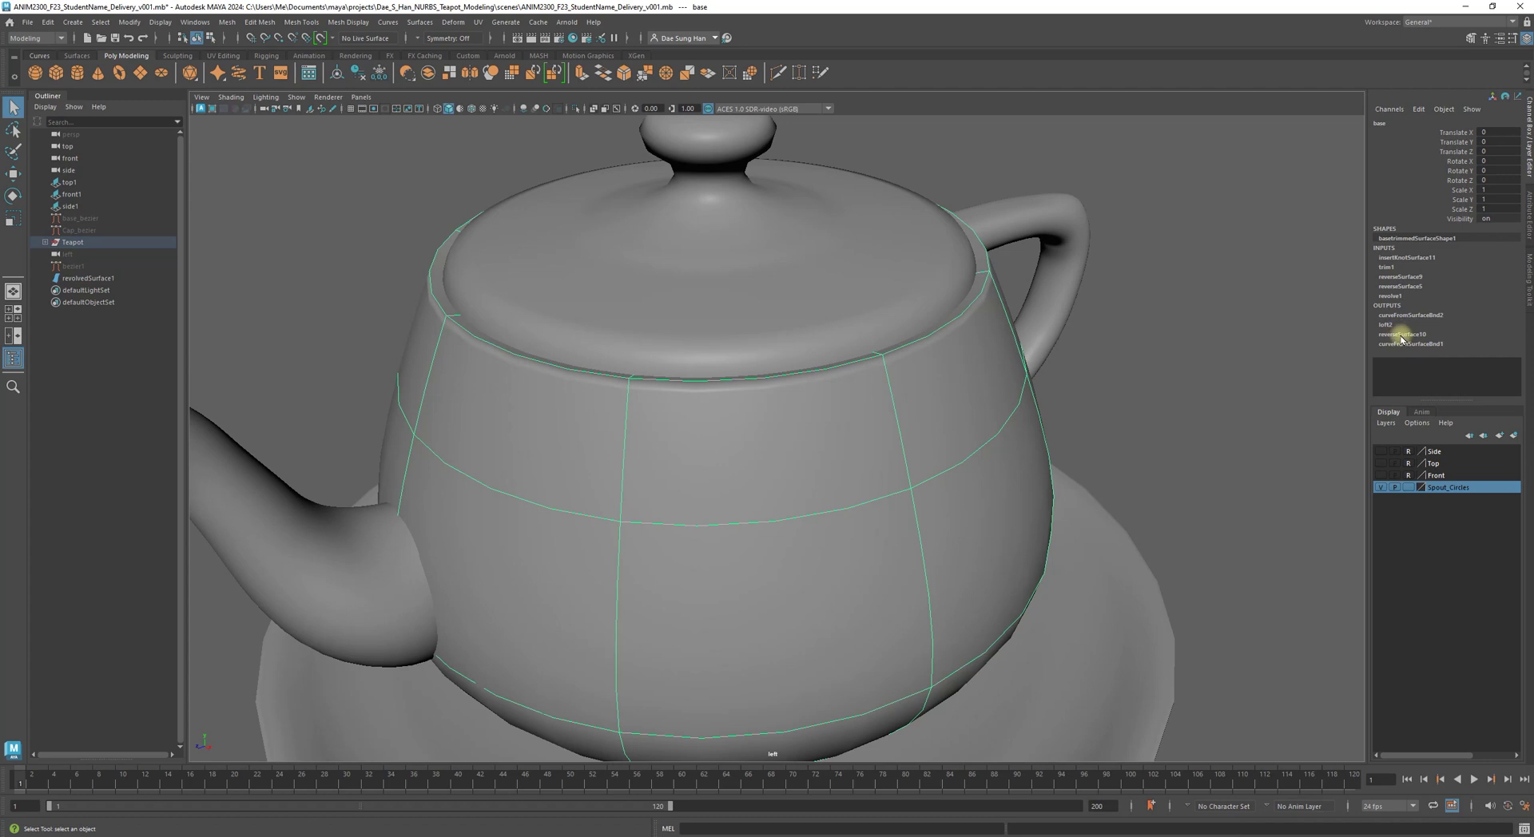
left_click(1392, 296)
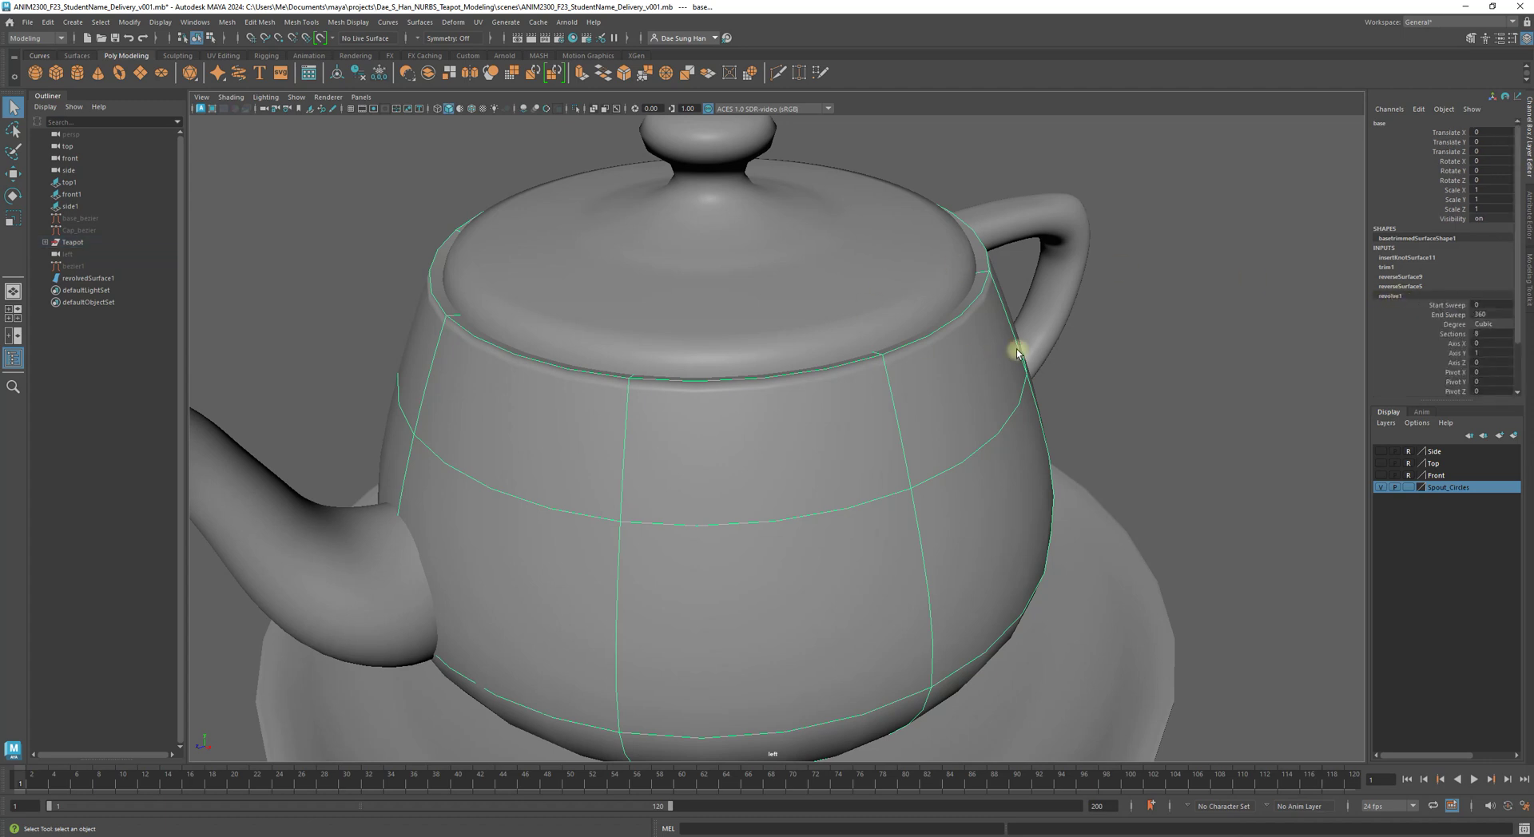
scroll(1430, 303, "down", 3)
left_click_drag(1448, 401, 1469, 534)
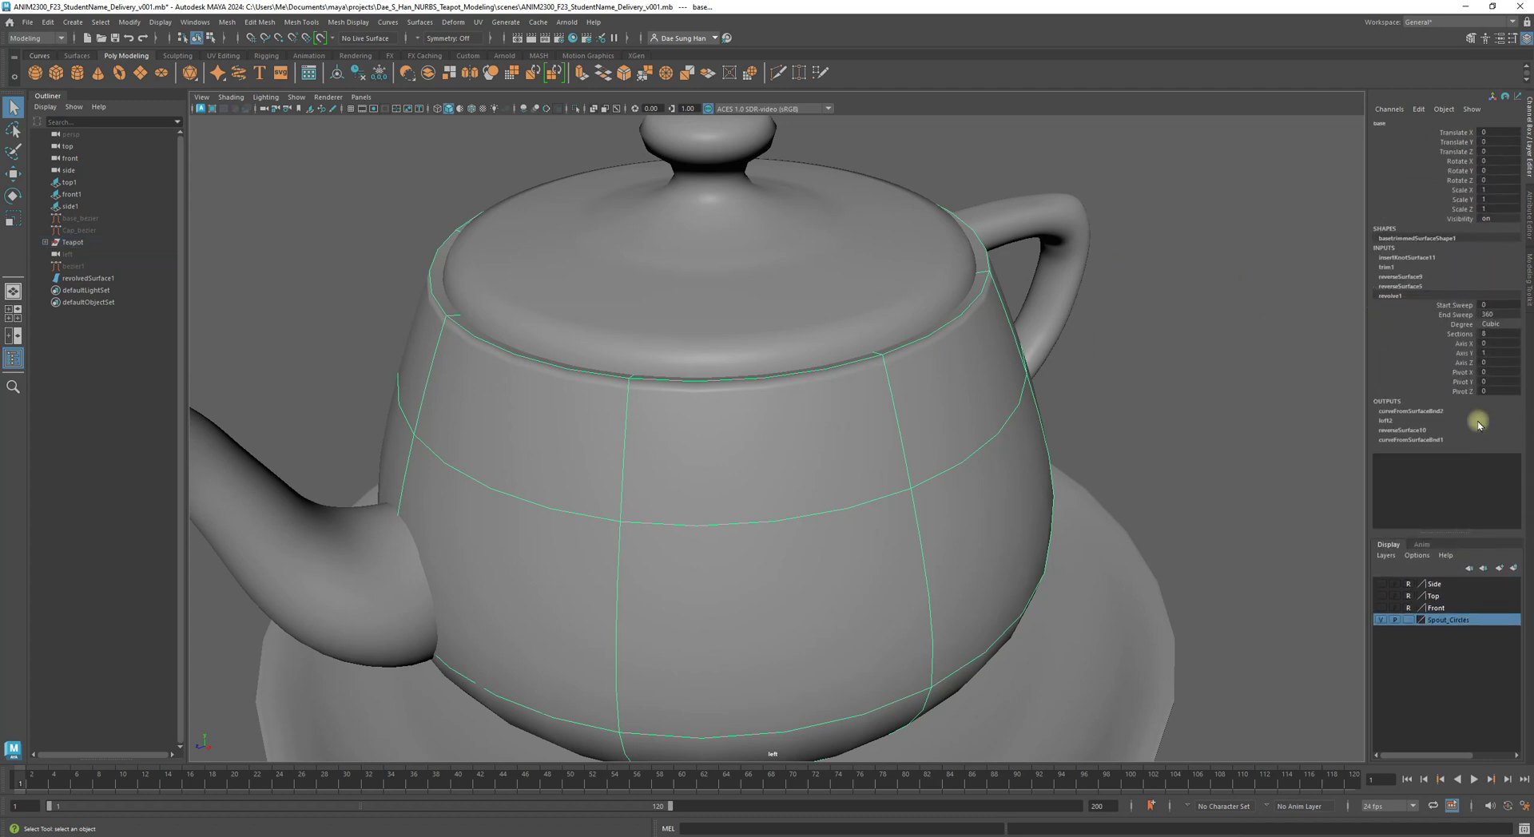
double_click(1499, 334)
type("20")
key("Return")
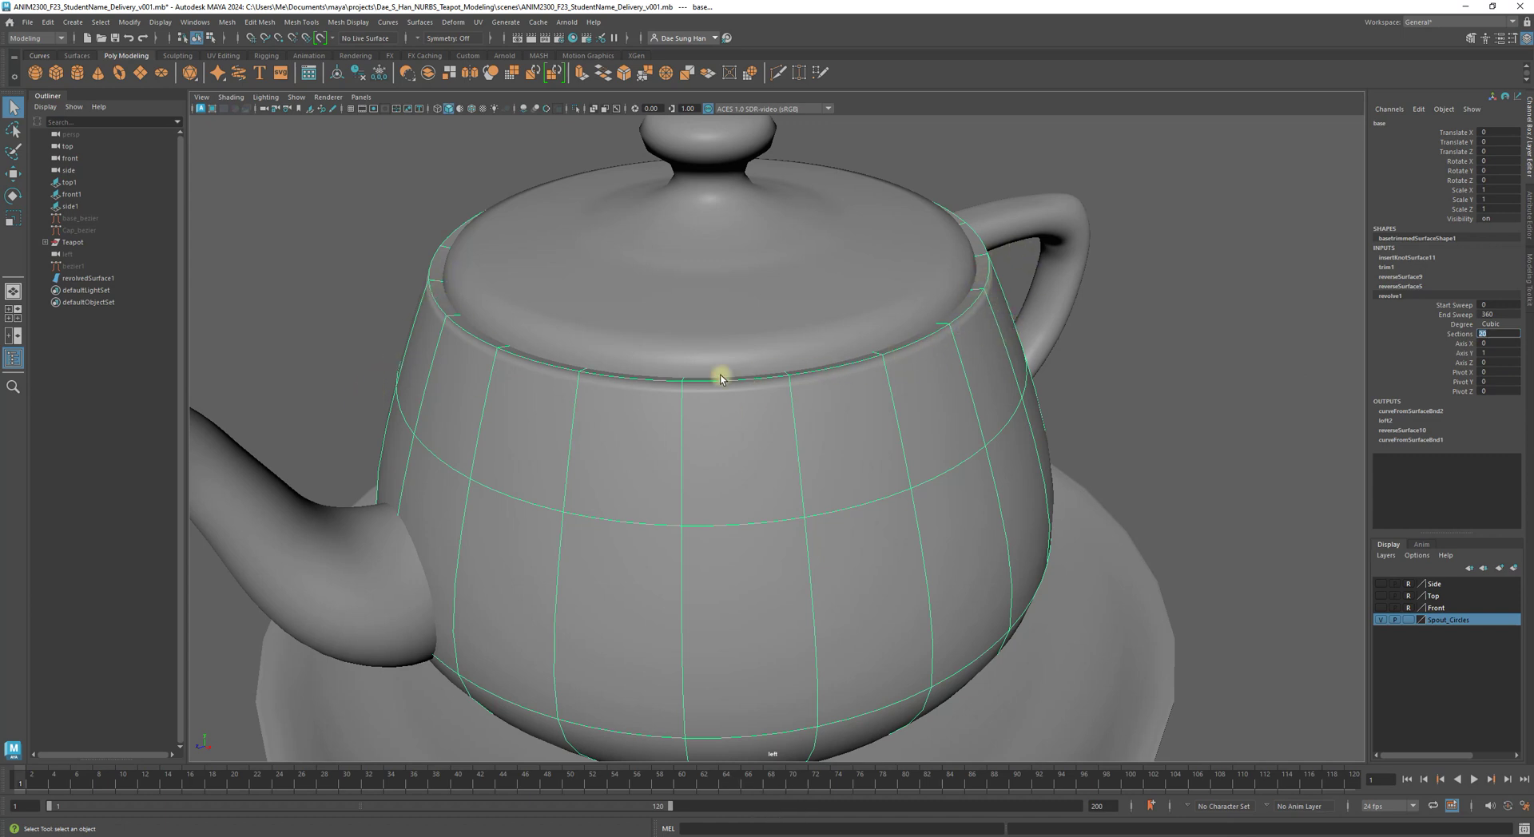
left_click(1157, 308)
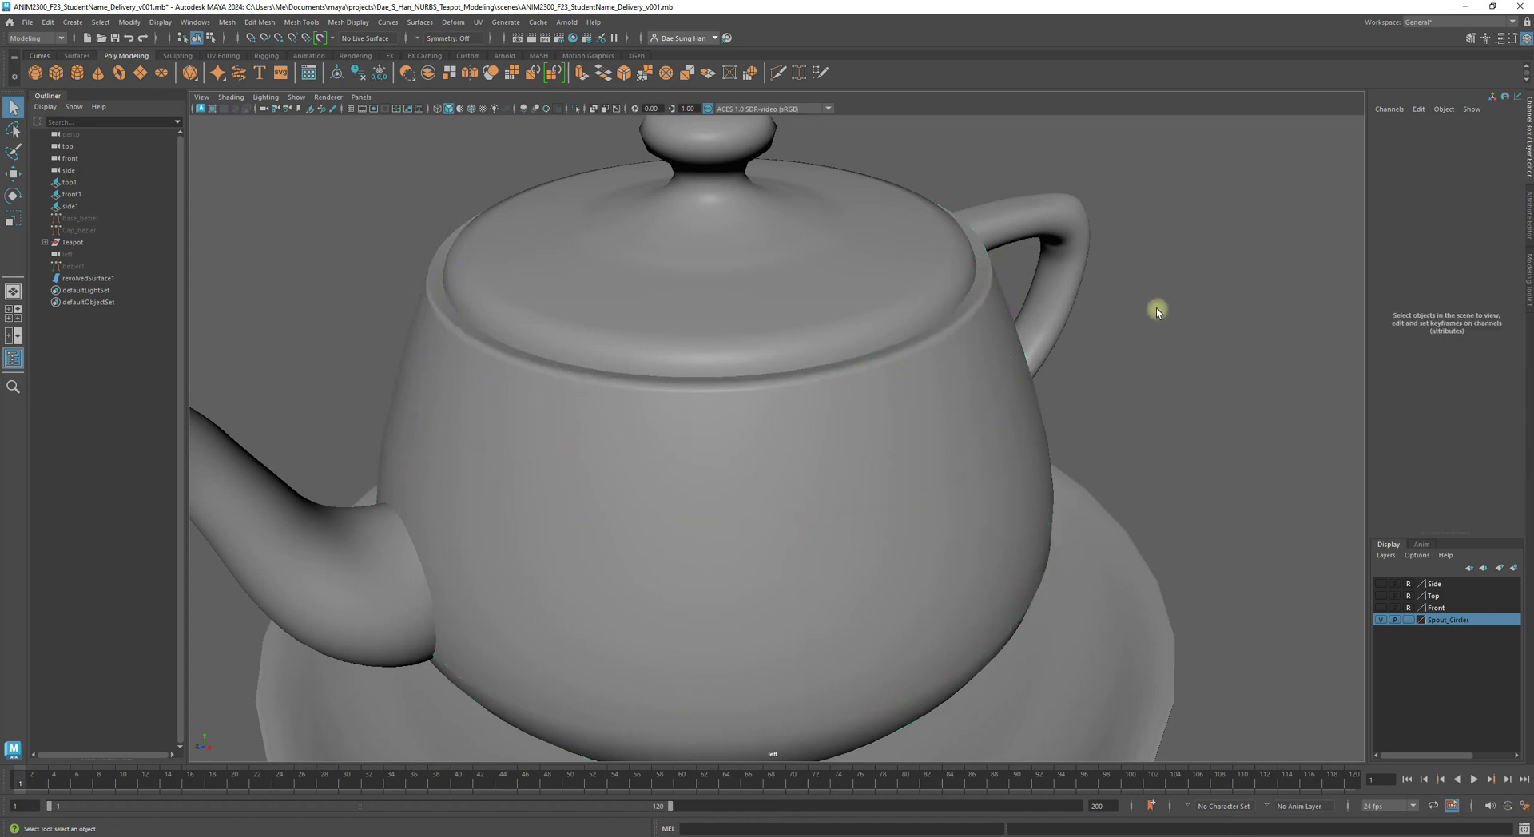
- Try setting the sections of the handle's makeNurbCylinder1 input to 20
left_click(1087, 270)
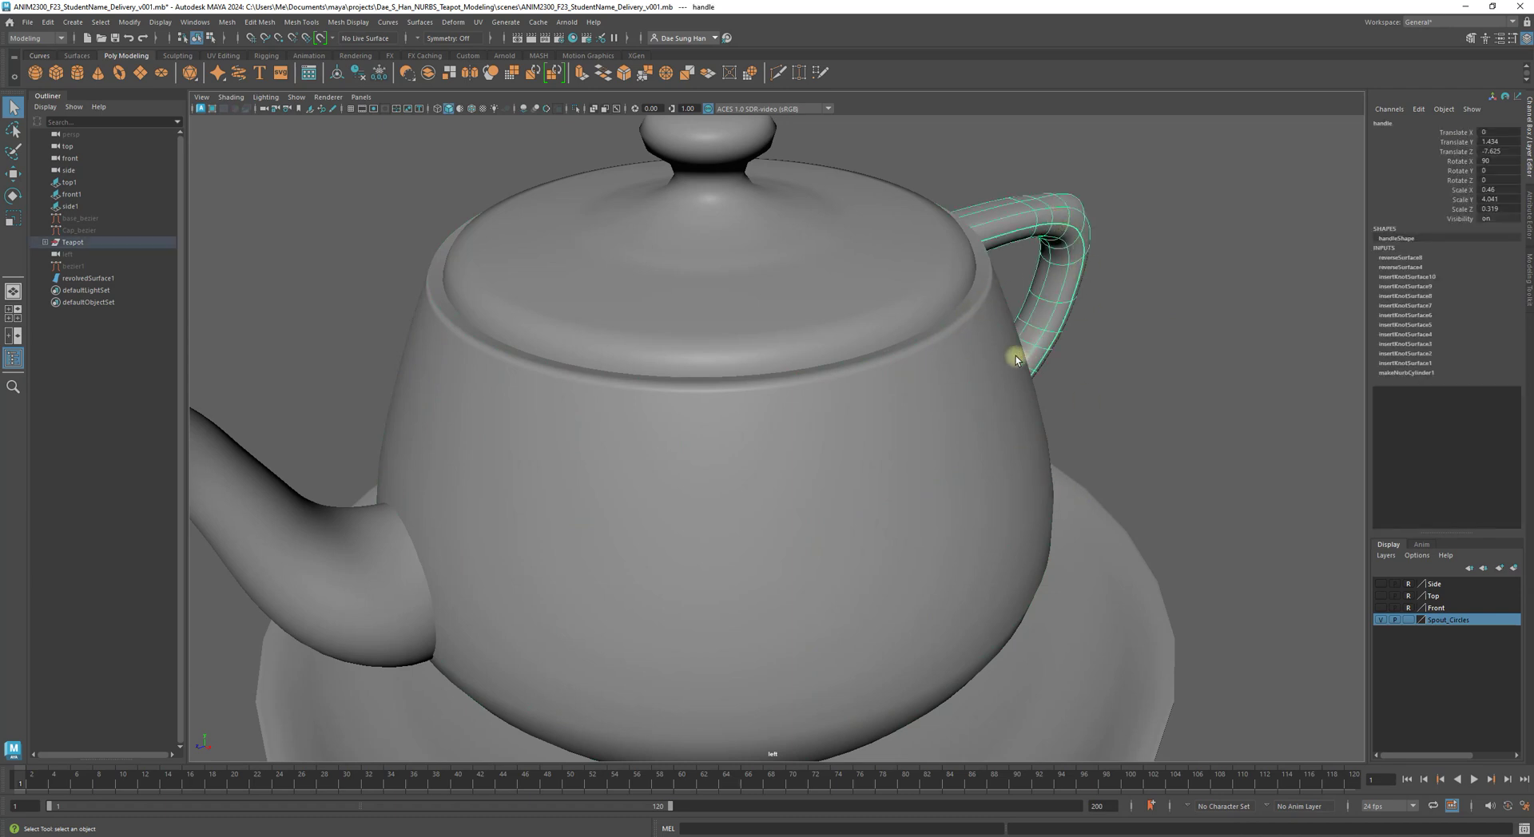
left_click_drag(1021, 363, 682, 319, "alt")
right_click_drag(682, 319, 1007, 342, "alt")
left_click_drag(1007, 342, 1104, 331, "alt")
left_click(1104, 331)
left_click_drag(820, 277, 904, 424, "alt")
left_click(874, 342)
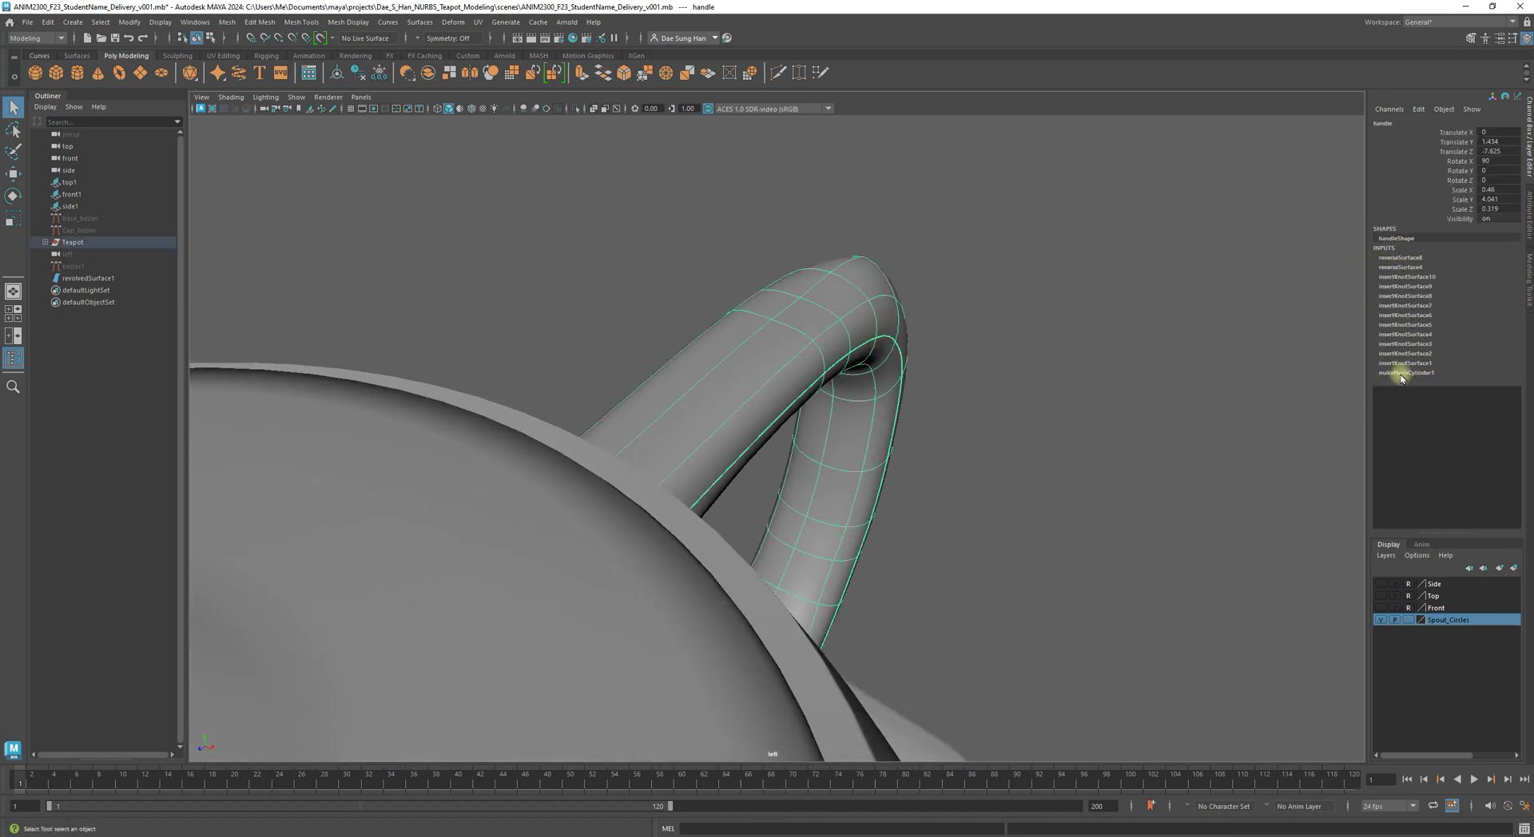
left_click(1402, 373)
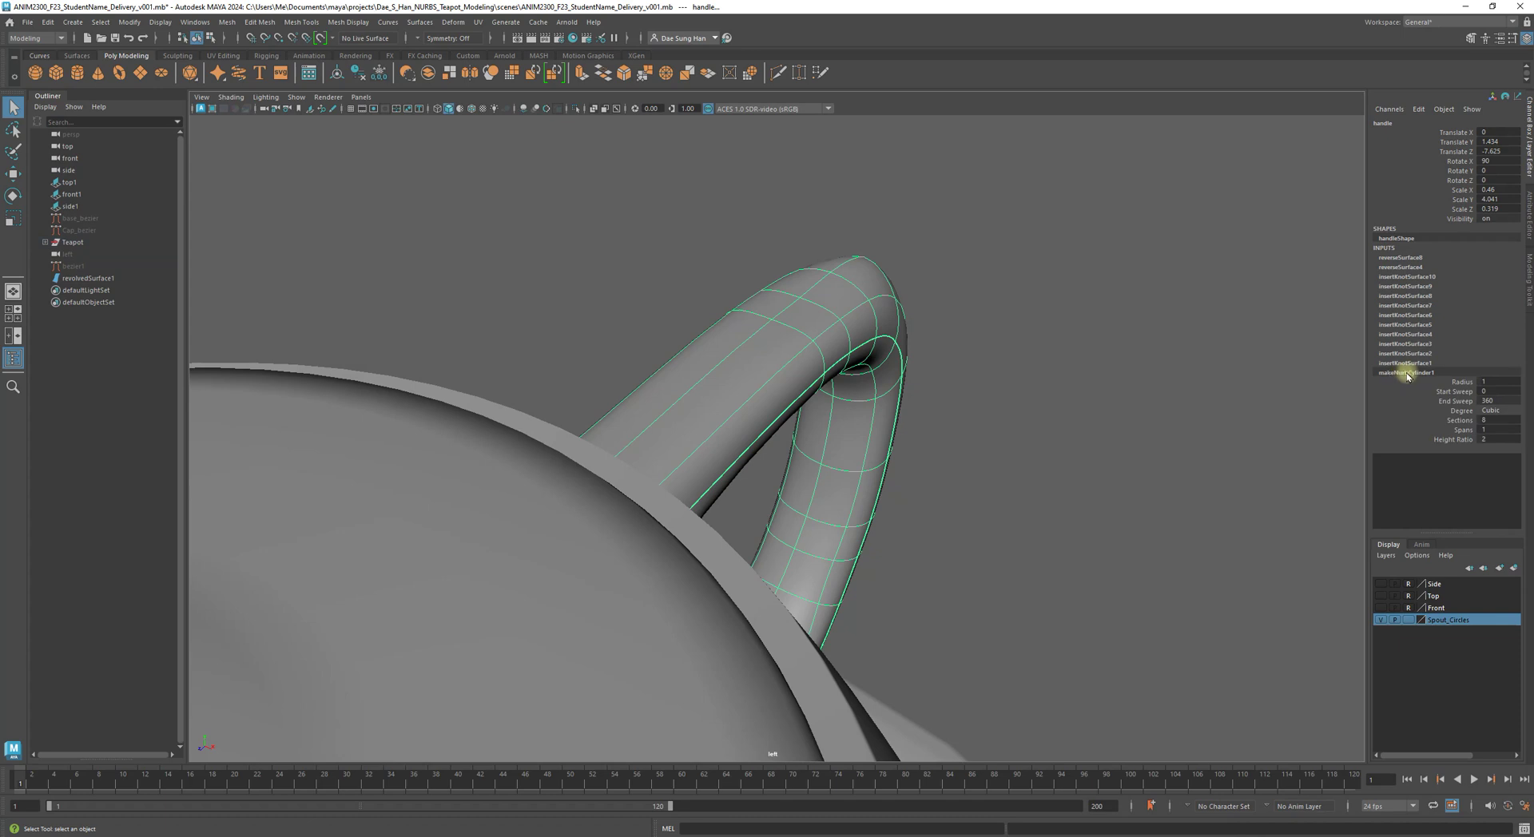
left_click(1495, 420)
type("20")
key("Return")
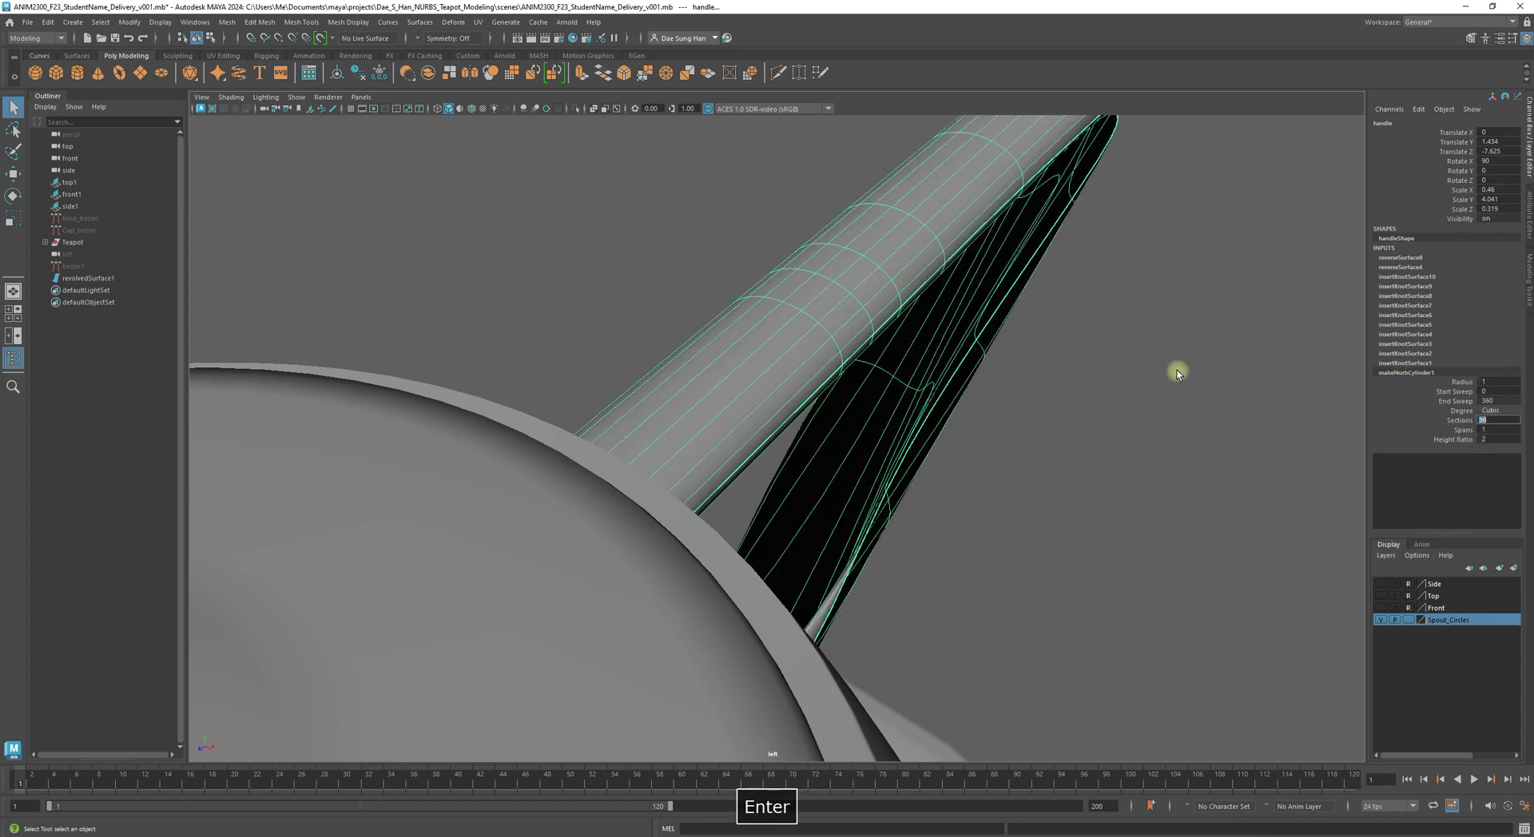
- Inspect the handle's shape, undo its sections change, and select the handle again
left_click_drag(1150, 433, 864, 285, "alt")
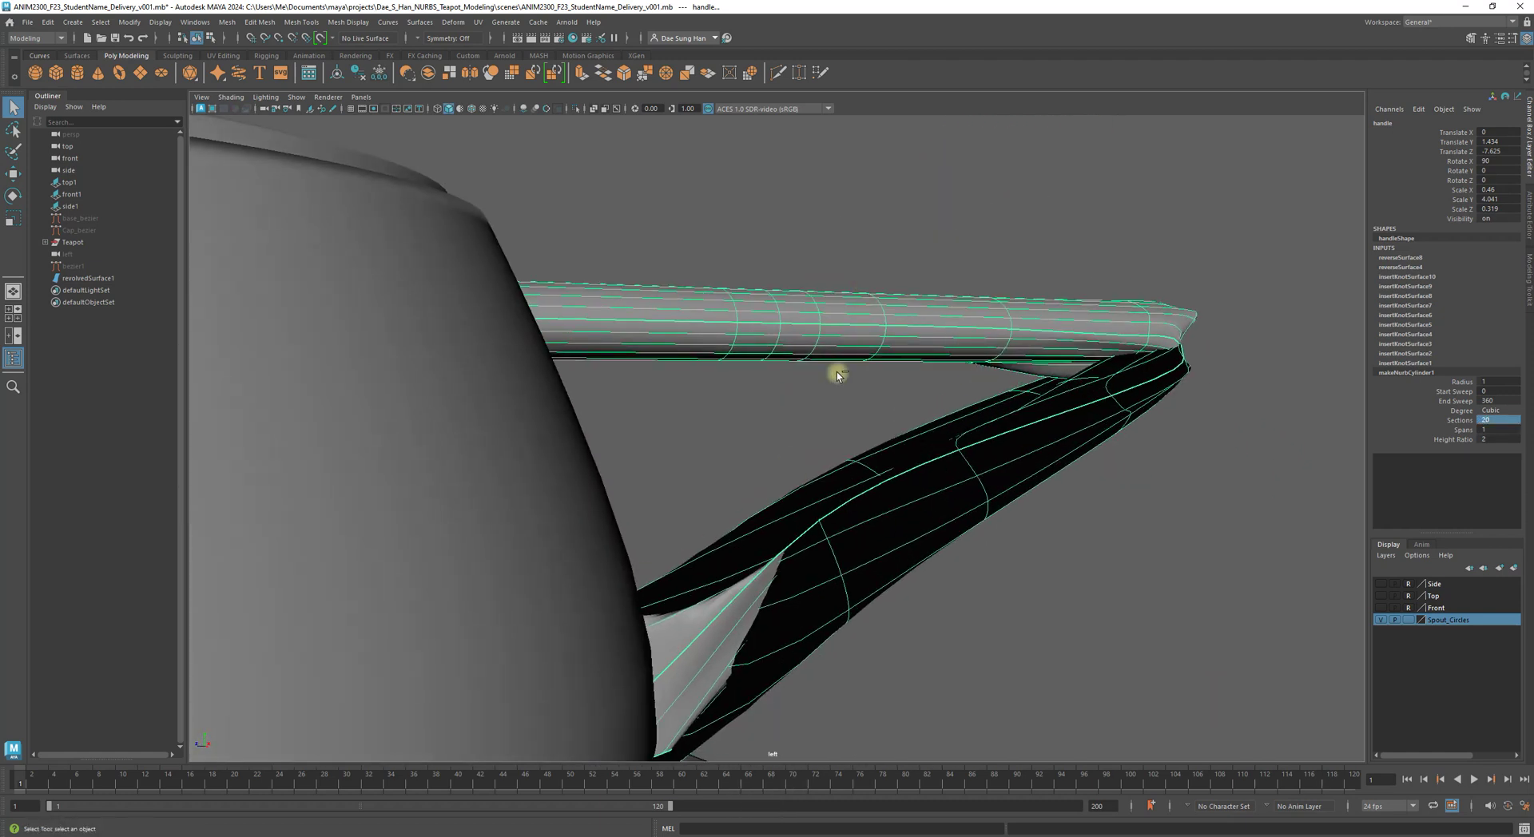
key("ctrl+z")
key("ctrl+z")
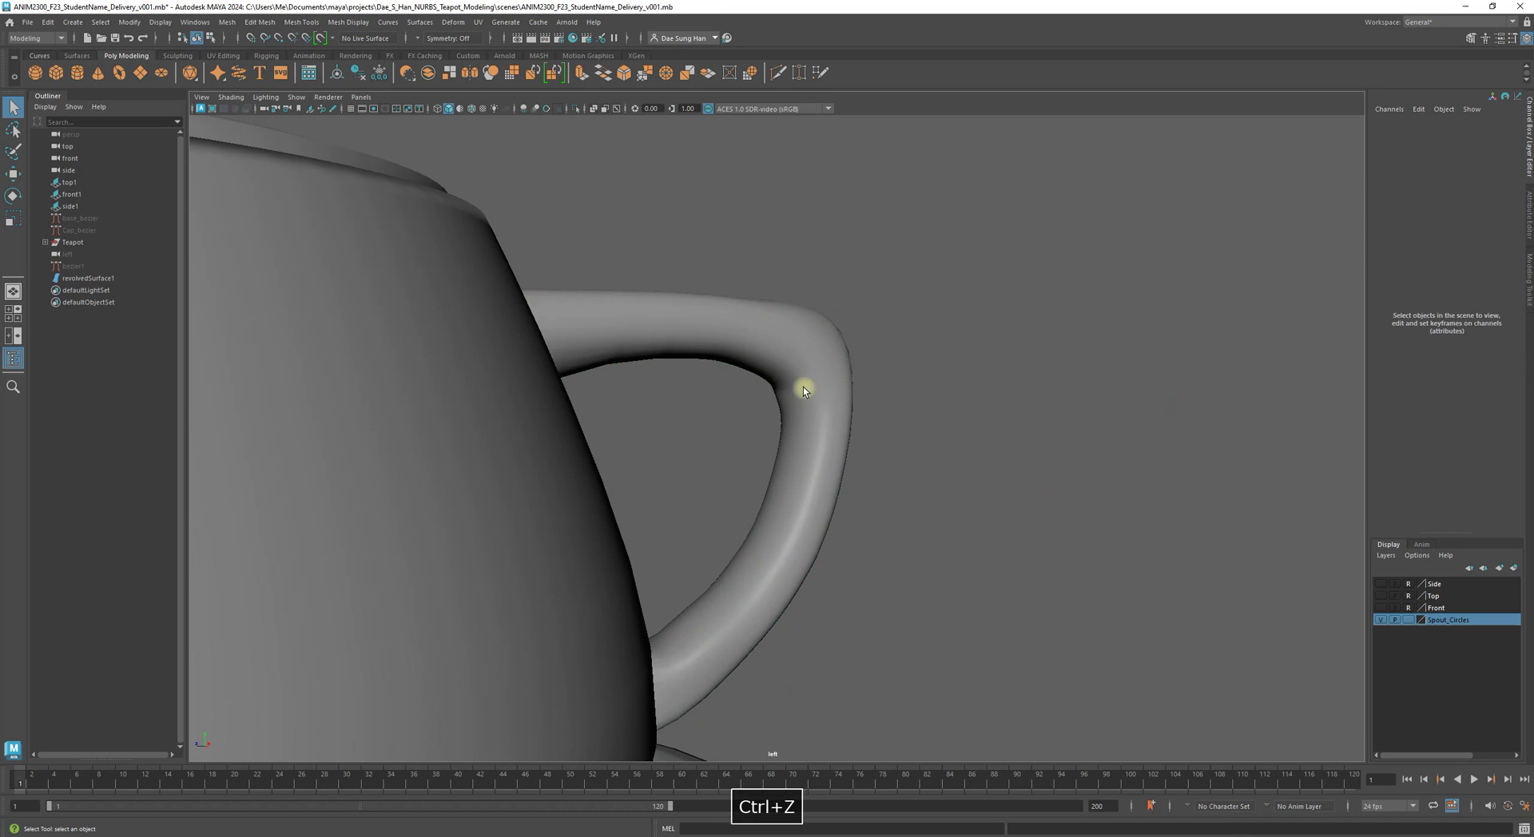
left_click_drag(803, 392, 814, 379, "alt")
left_click(827, 271)
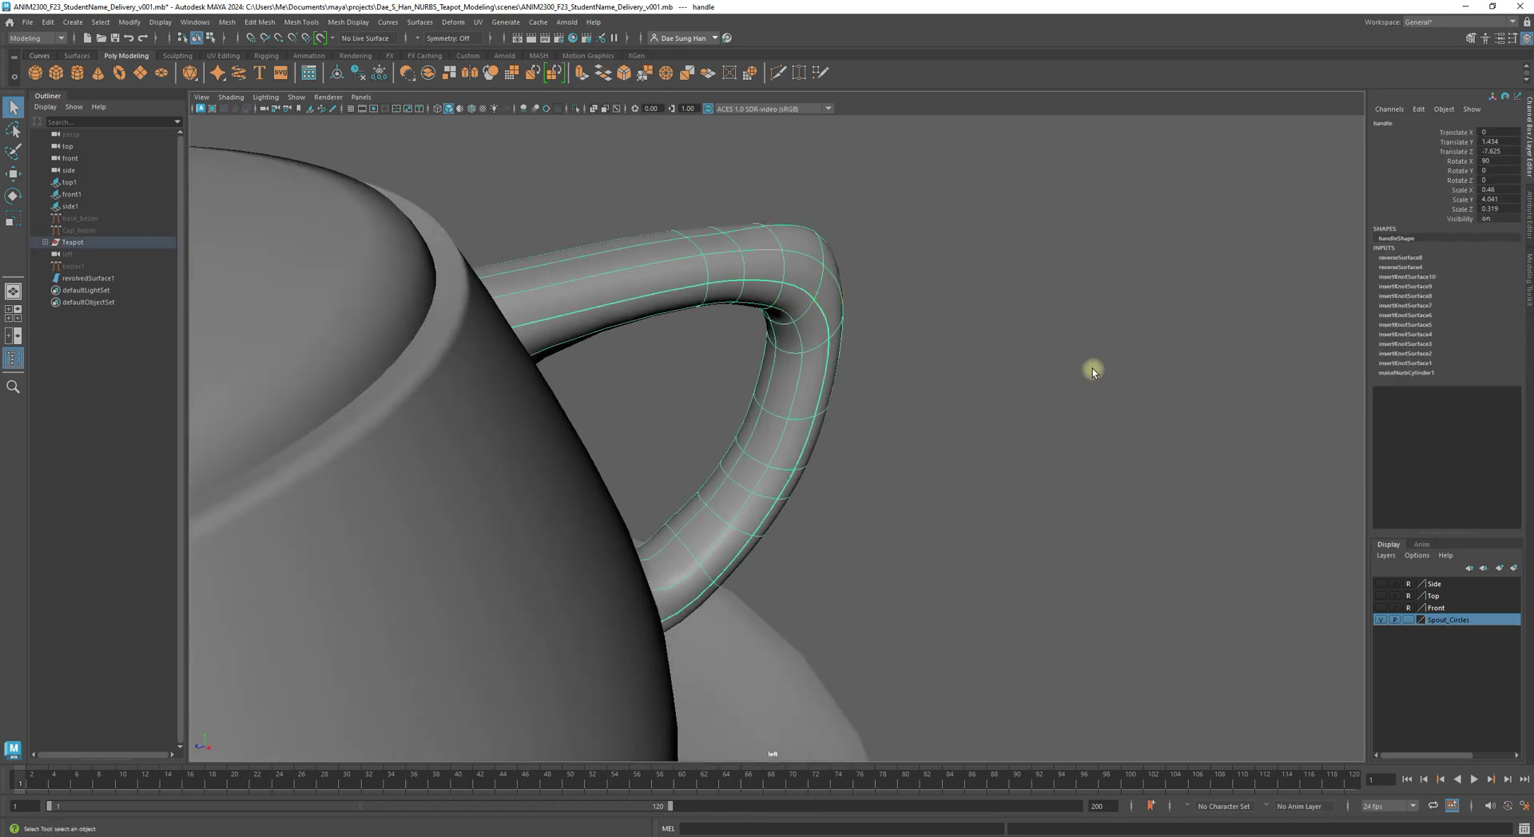
- Select the teapot's spout and examine the settings of its loft1 input
right_click_drag(787, 325, 575, 416, "alt")
left_click(1101, 450)
right_click_drag(1101, 451, 568, 497, "alt")
middle_click_drag(568, 497, 818, 342, "alt")
left_click_drag(819, 342, 788, 343, "alt")
left_click(609, 391)
middle_click_drag(528, 305, 564, 298, "alt")
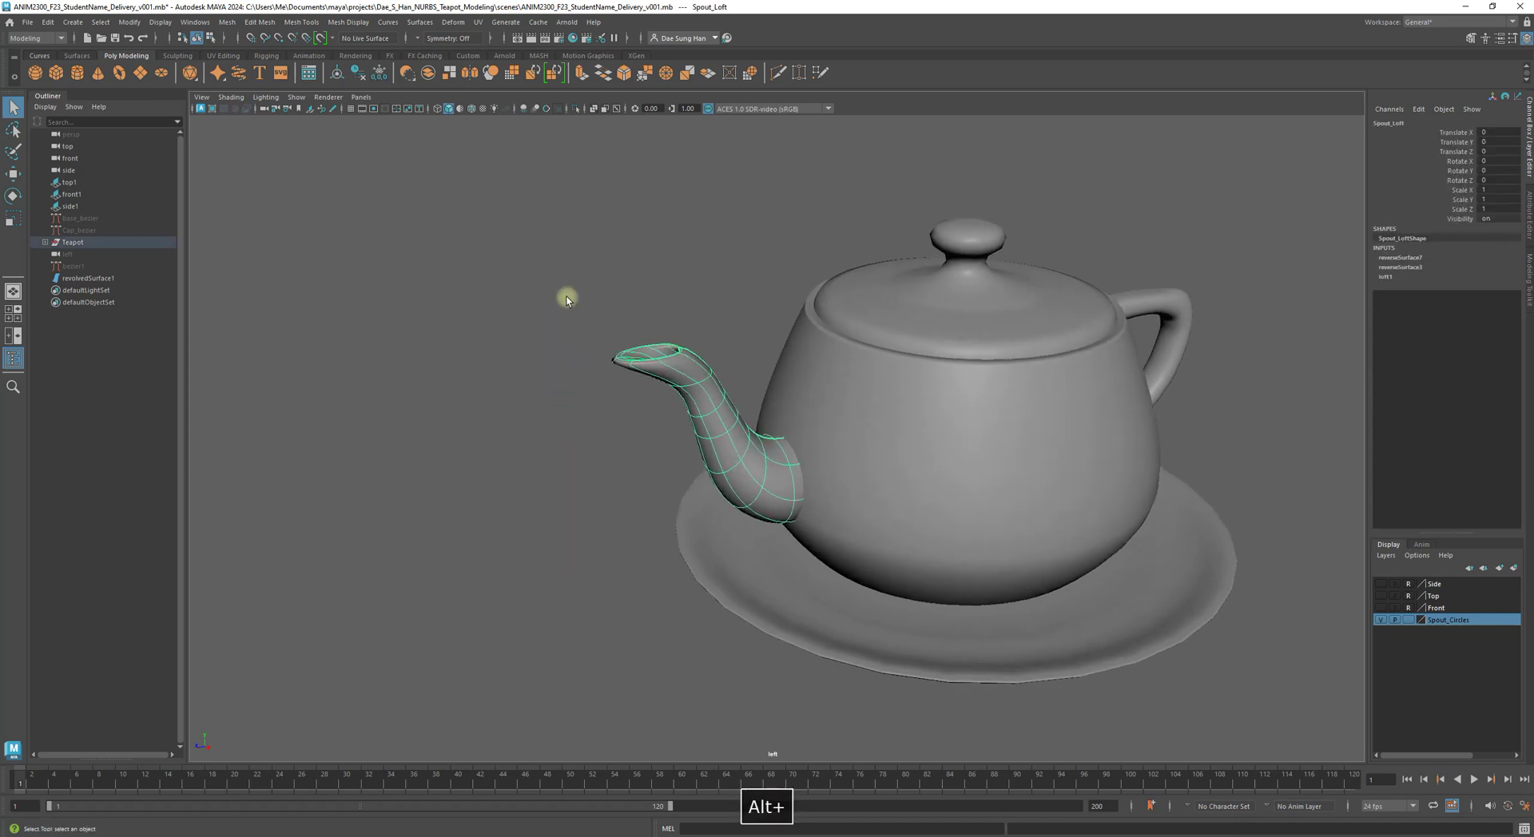
right_click_drag(565, 298, 879, 388, "alt")
left_click(1386, 277)
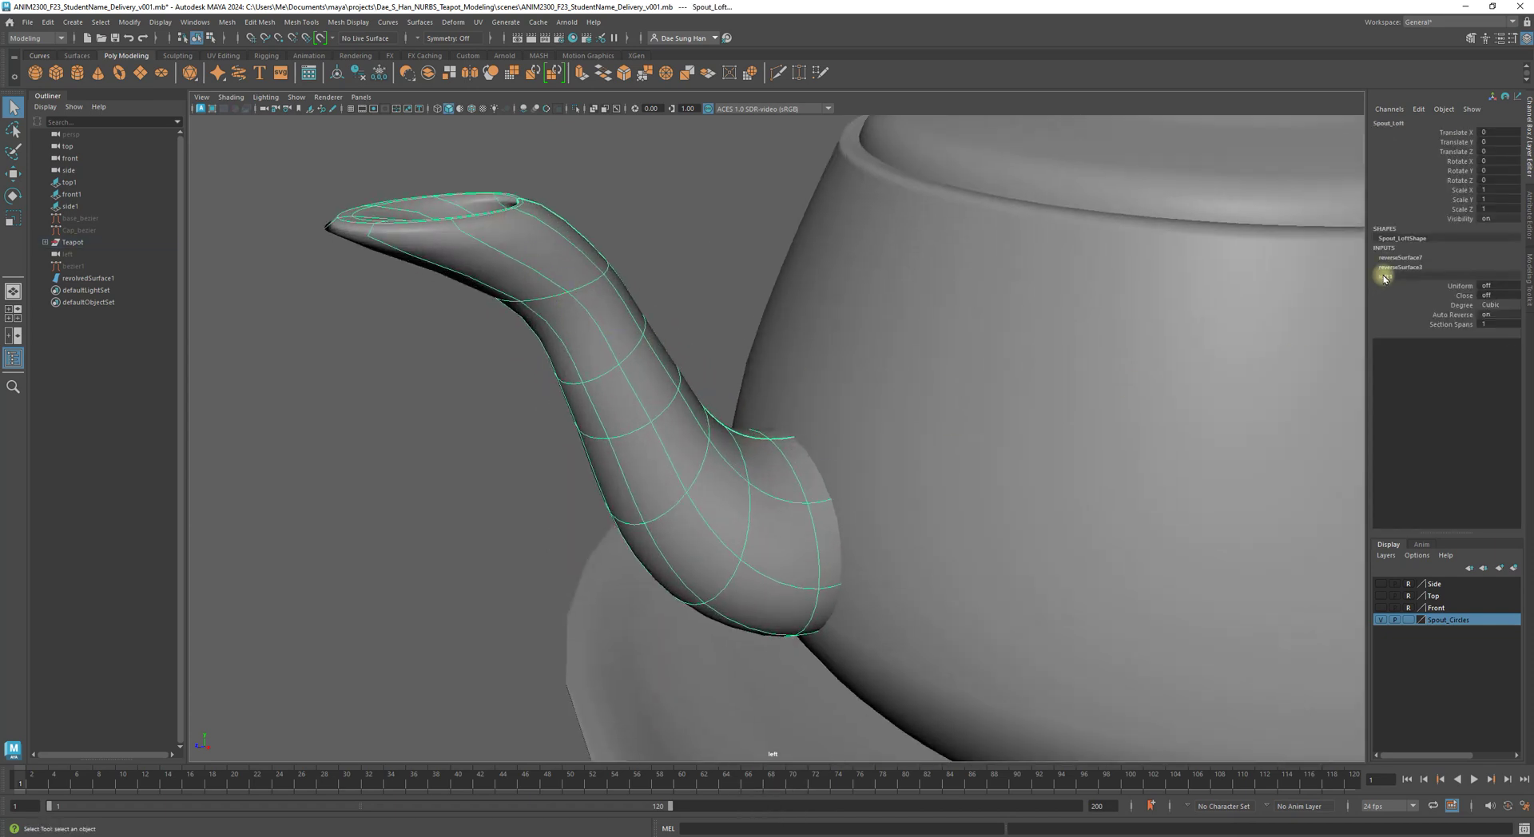
right_click_drag(990, 340, 847, 352, "alt")
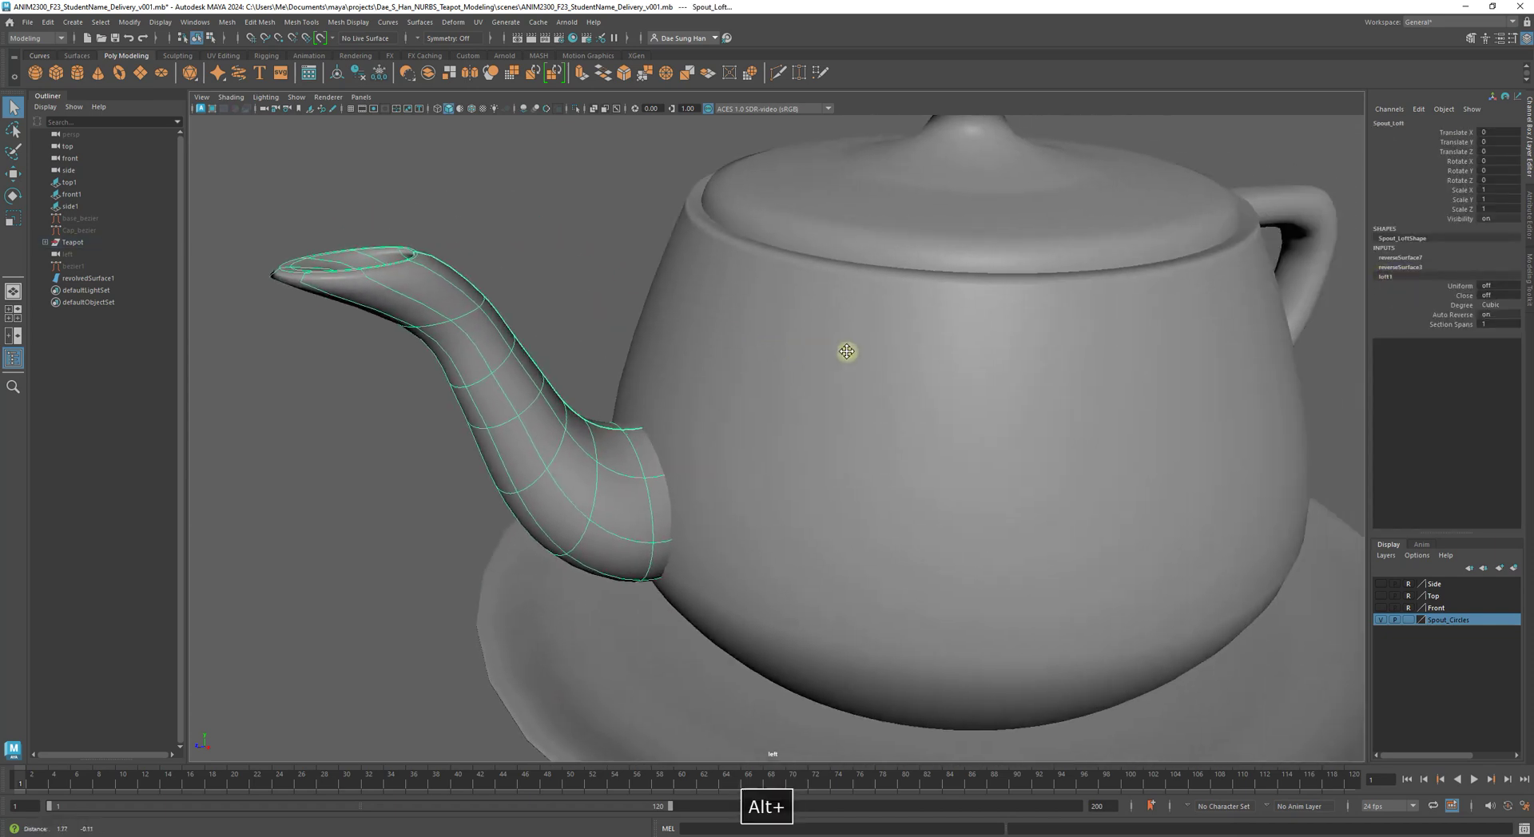
- Review the revolve1 and loft2 settings of the teapot body and the revolve settings of the lid
left_click(733, 353)
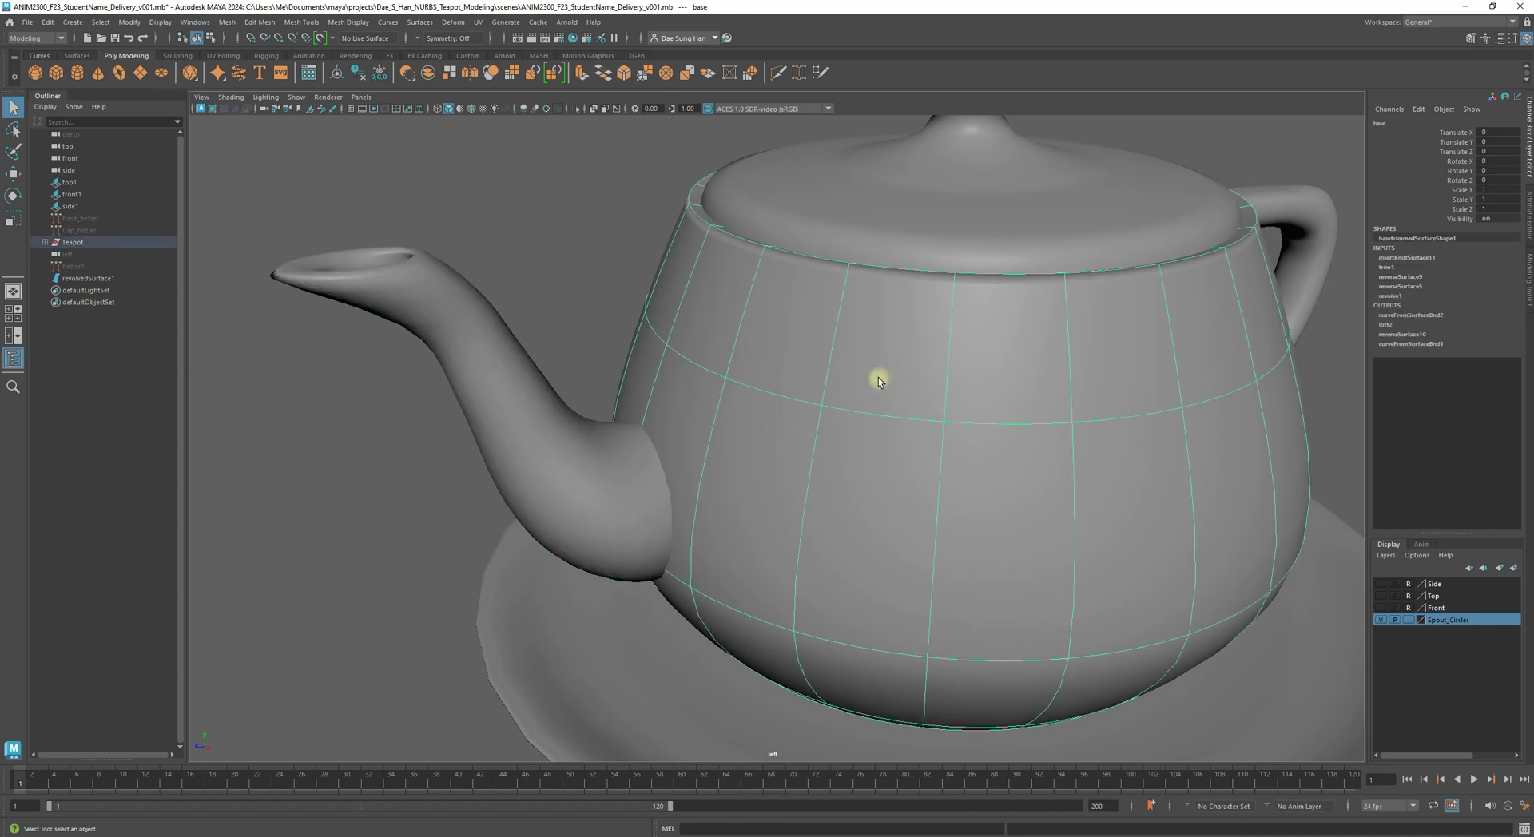
left_click(1391, 296)
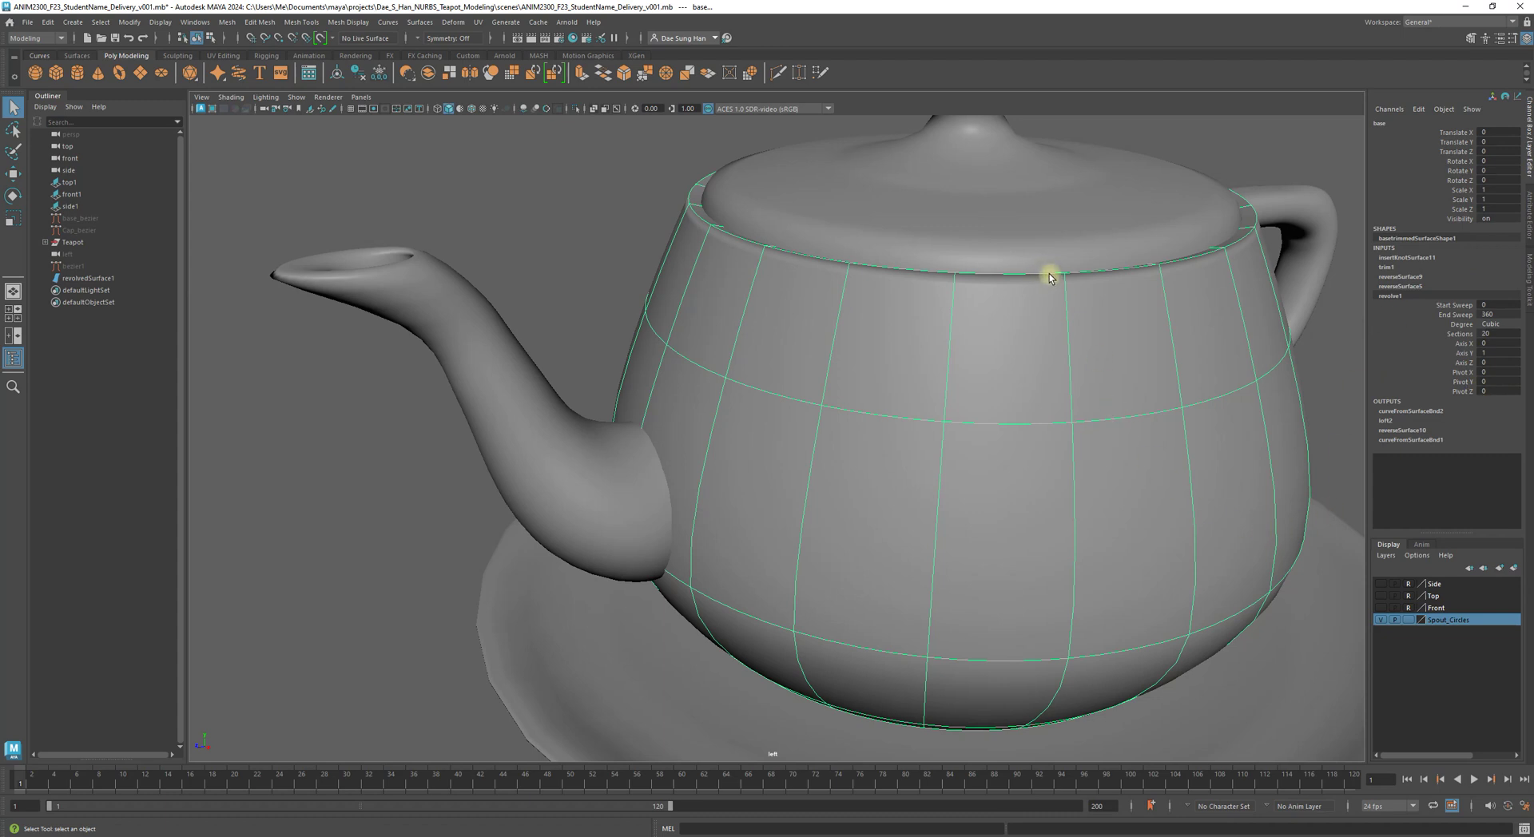
left_click(1399, 421)
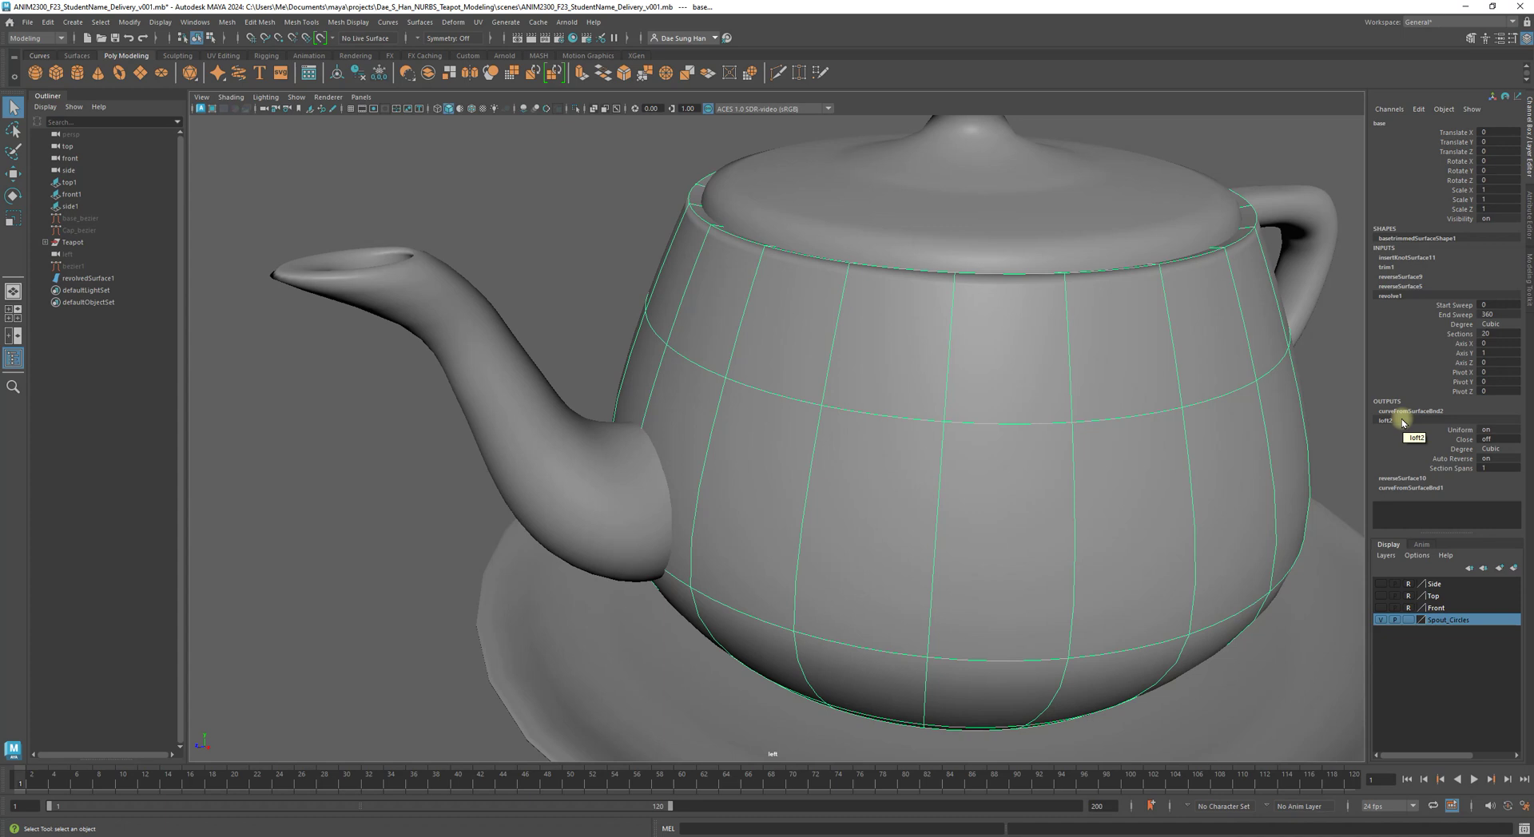
left_click(1389, 296)
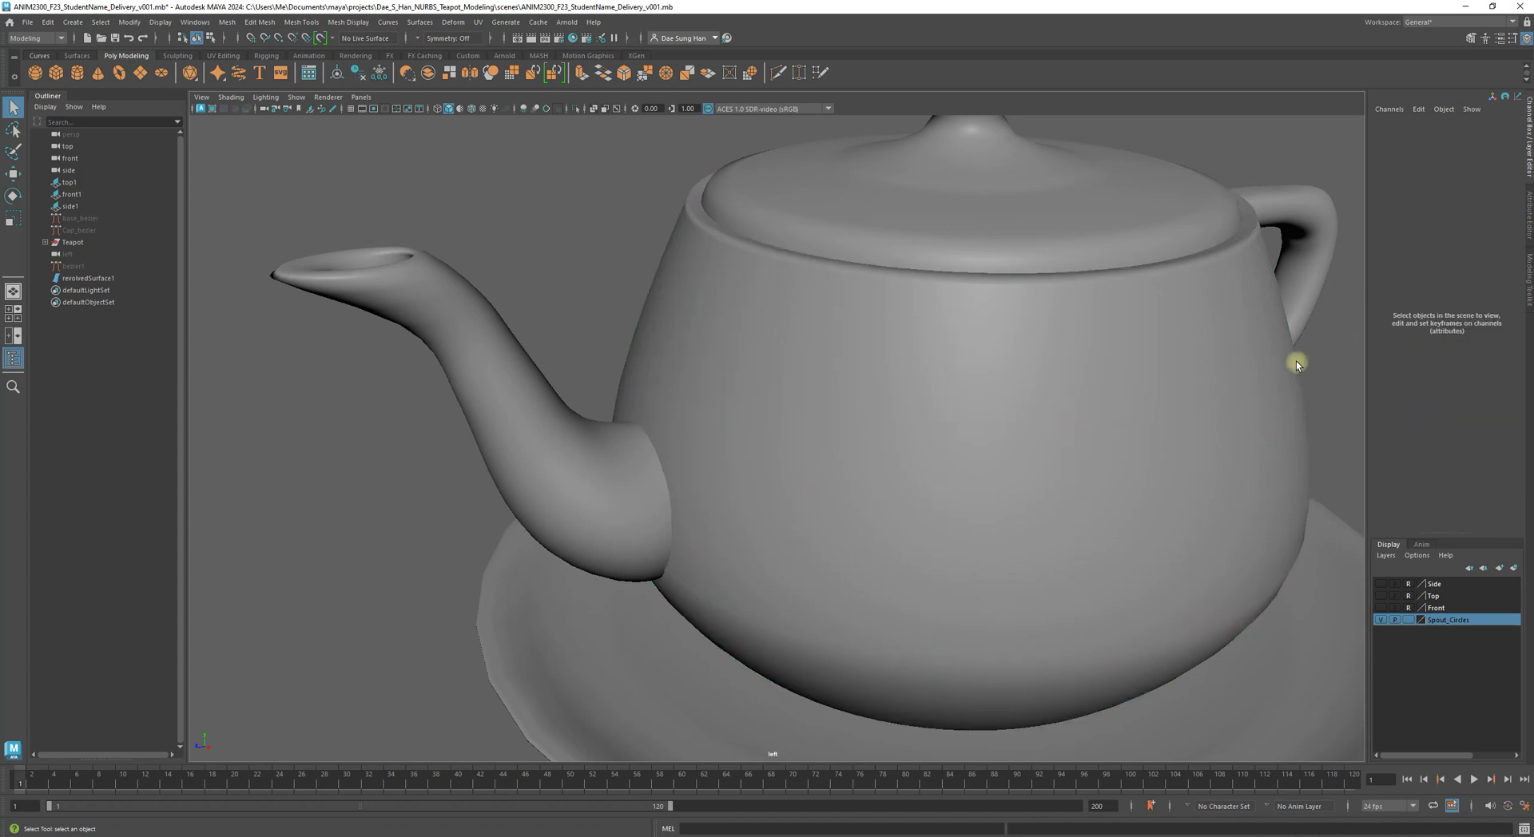
left_click(1391, 295)
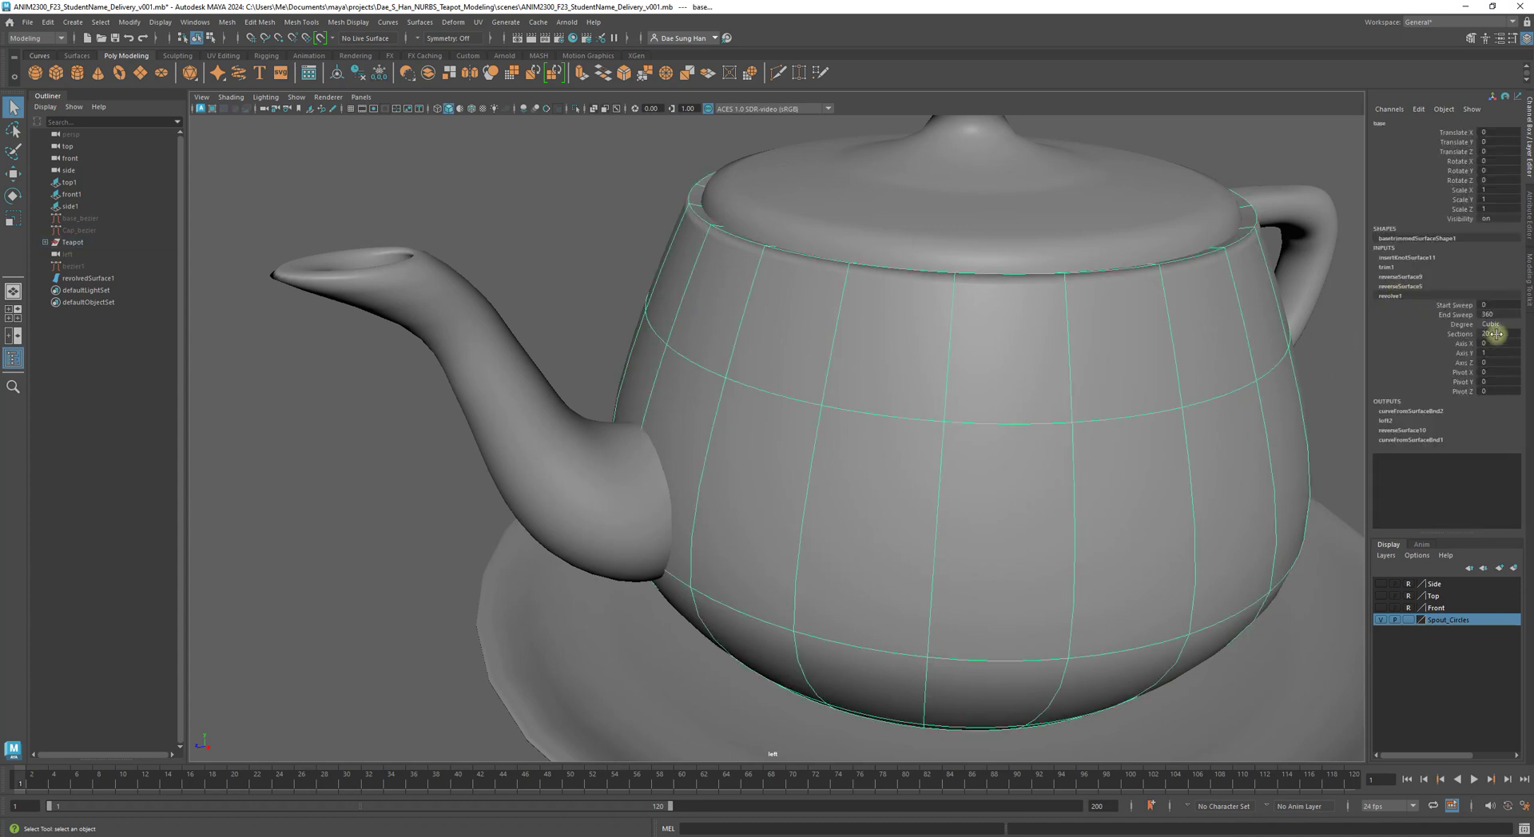
left_click(1063, 203)
left_click(1391, 286)
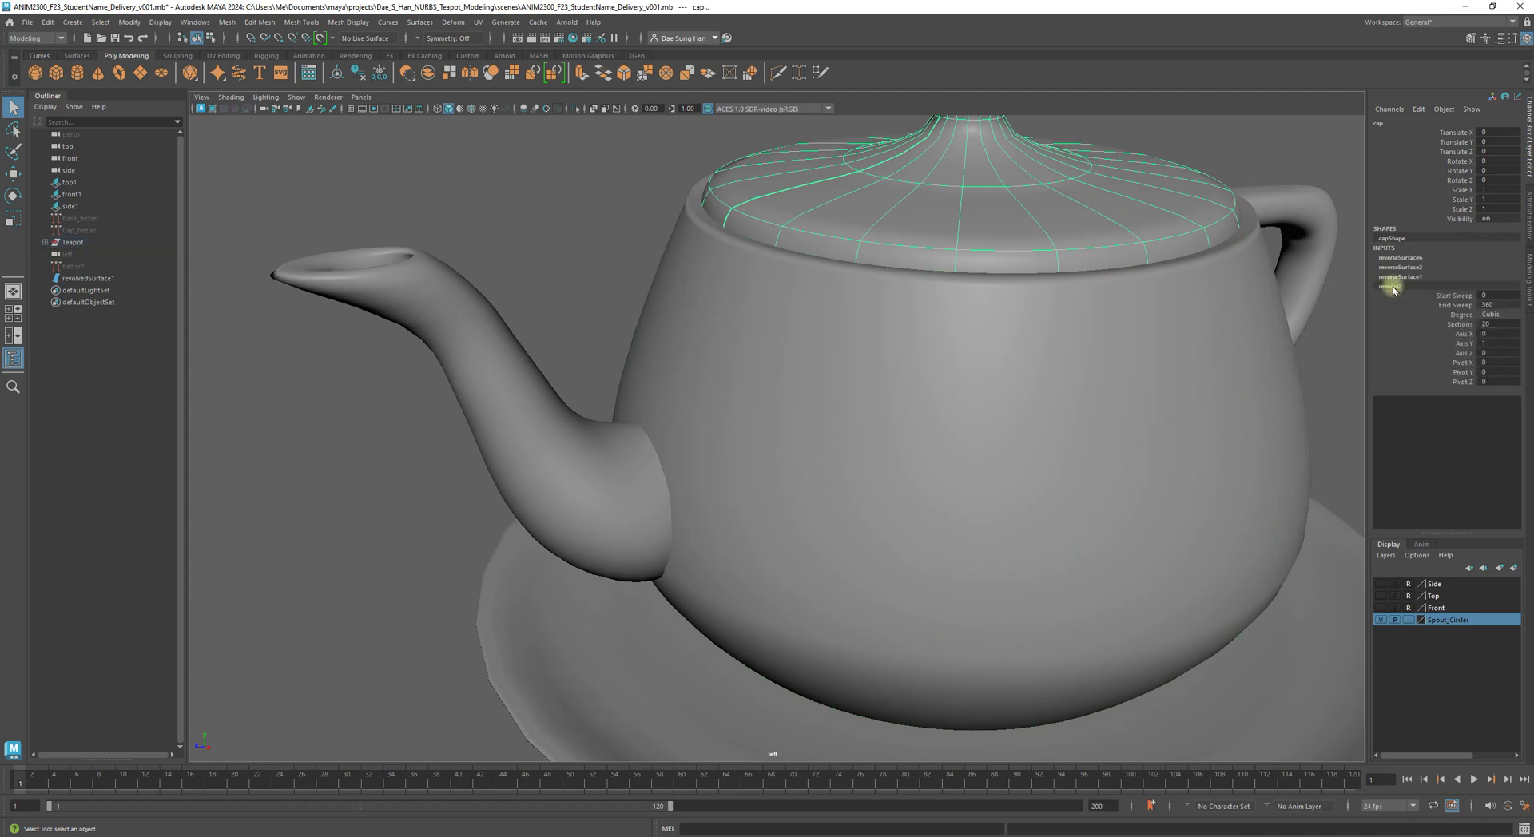
- Check the spout's loft1 settings again for comparison with the revolved parts
left_click(435, 324)
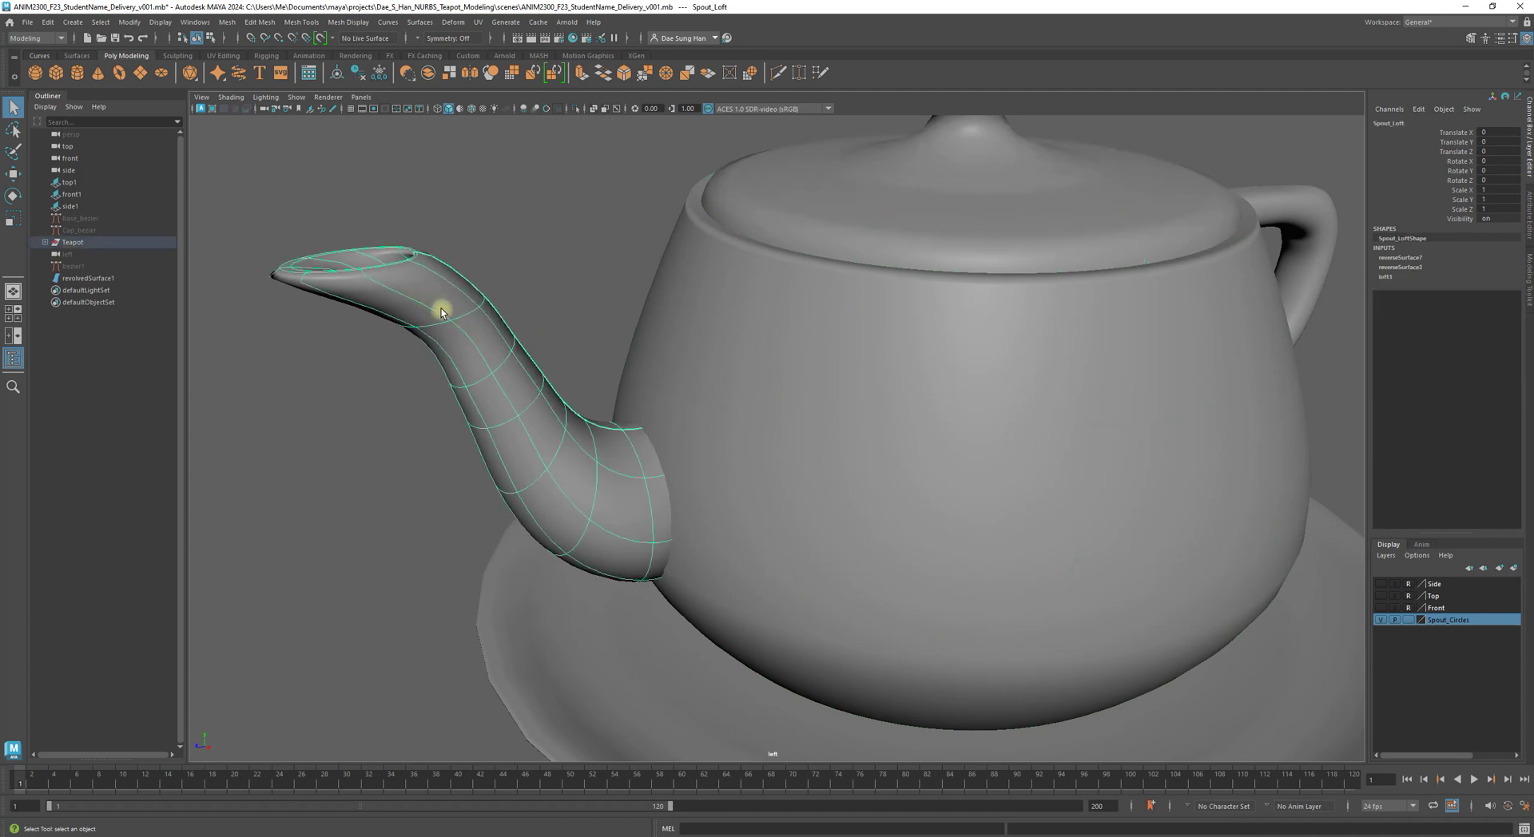
left_click(1384, 277)
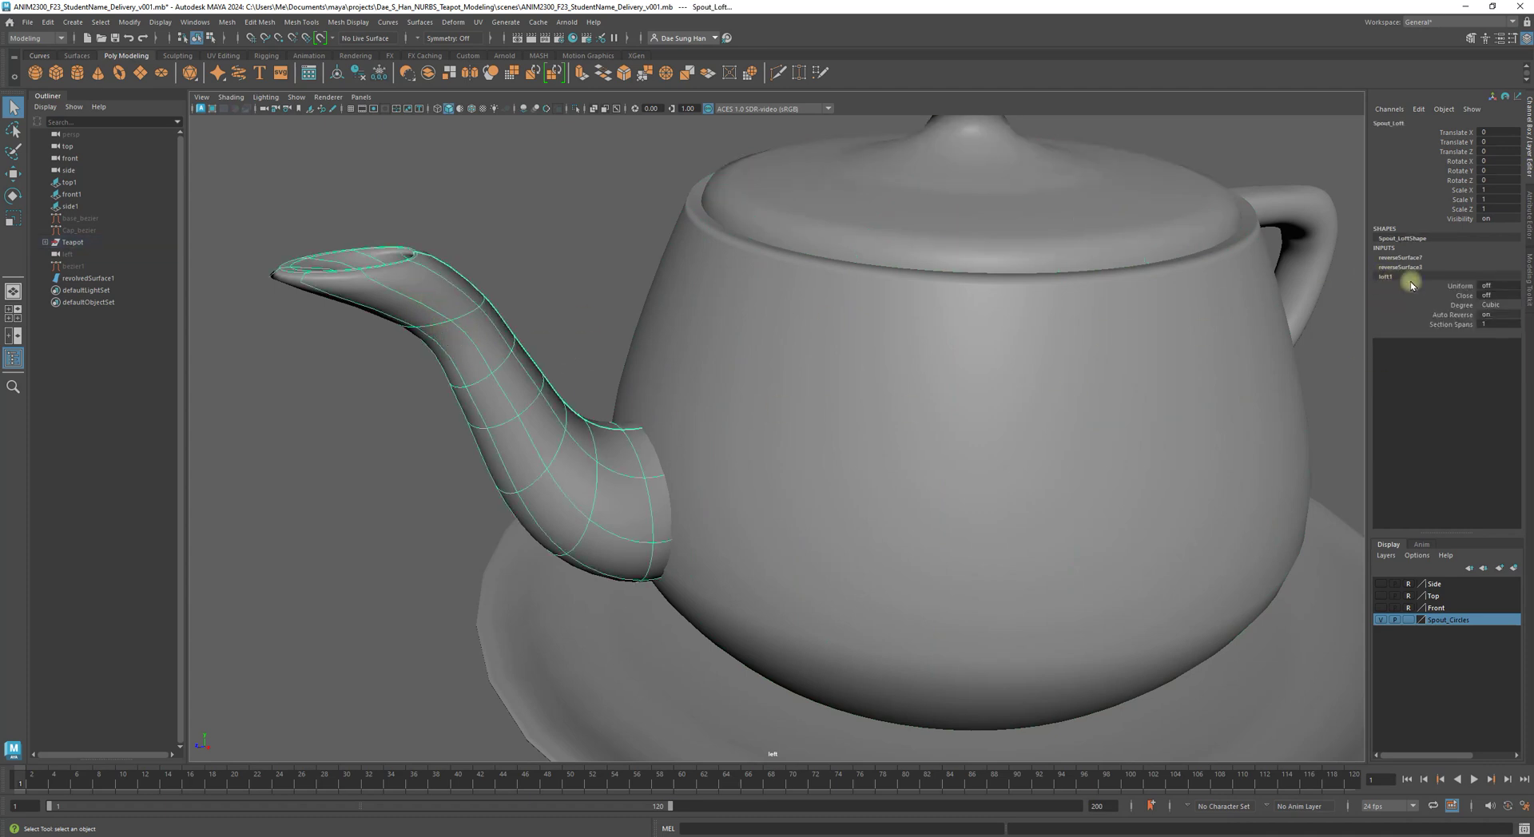
left_click(516, 248)
left_click(461, 351)
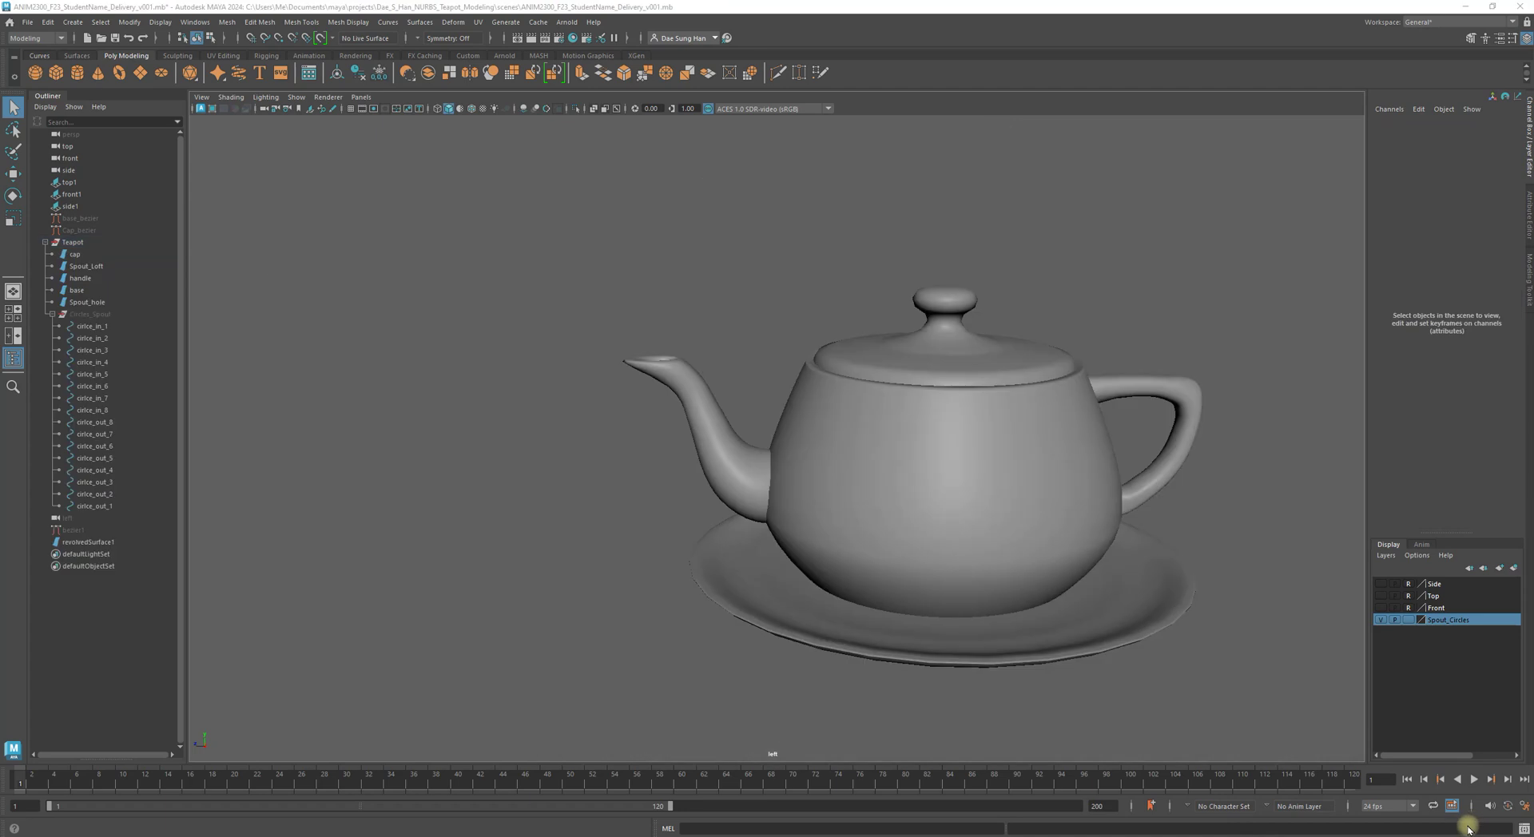
- Inspect the spout's surface and silhouette from several angles and select the teapot body
right_click_drag(890, 582, 1004, 589, "alt")
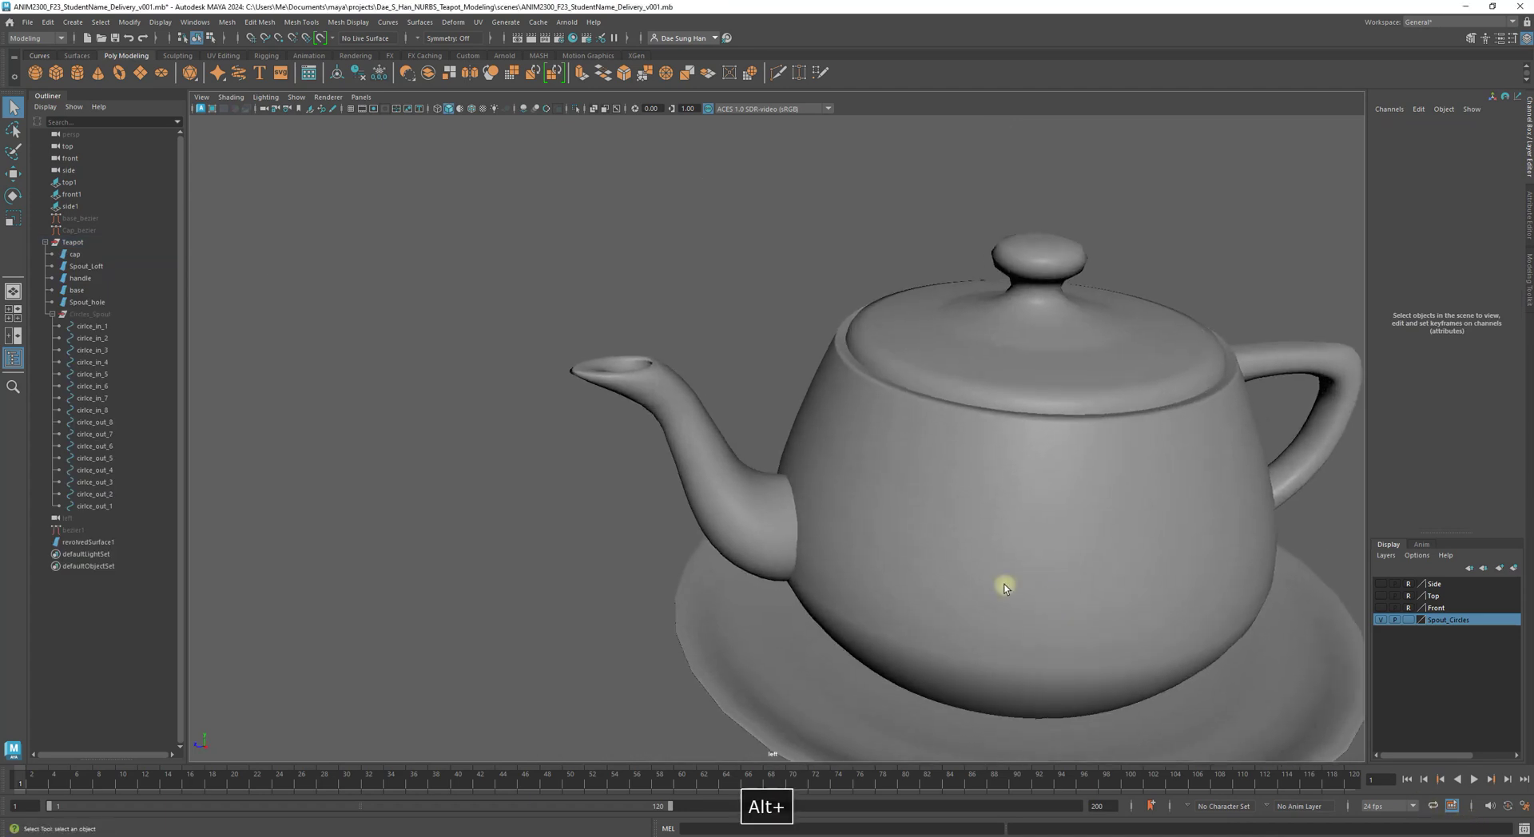
left_click(683, 436)
right_click_drag(717, 477, 849, 510, "alt")
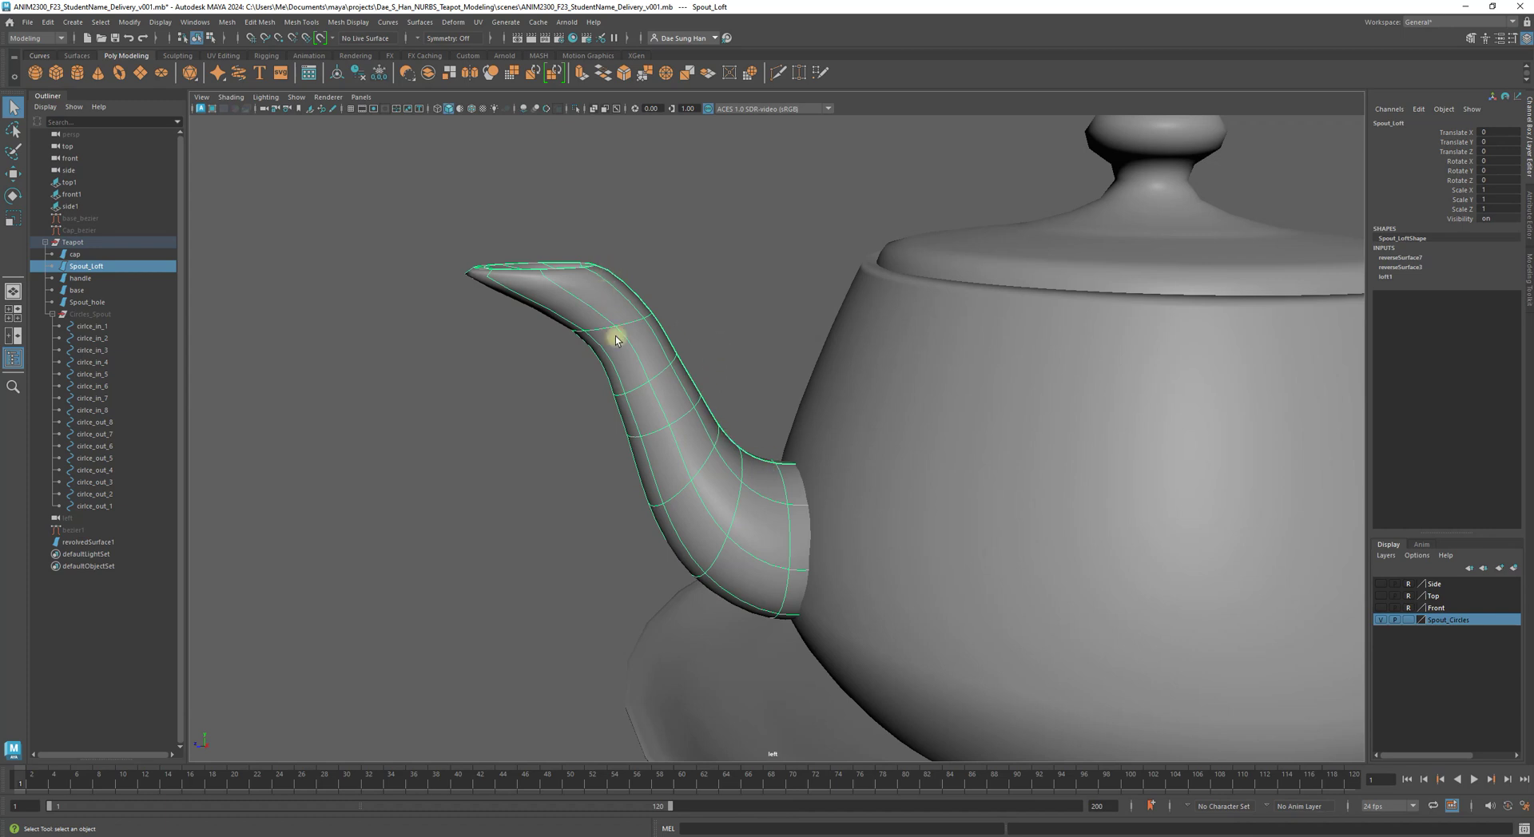
left_click_drag(615, 340, 663, 314, "alt")
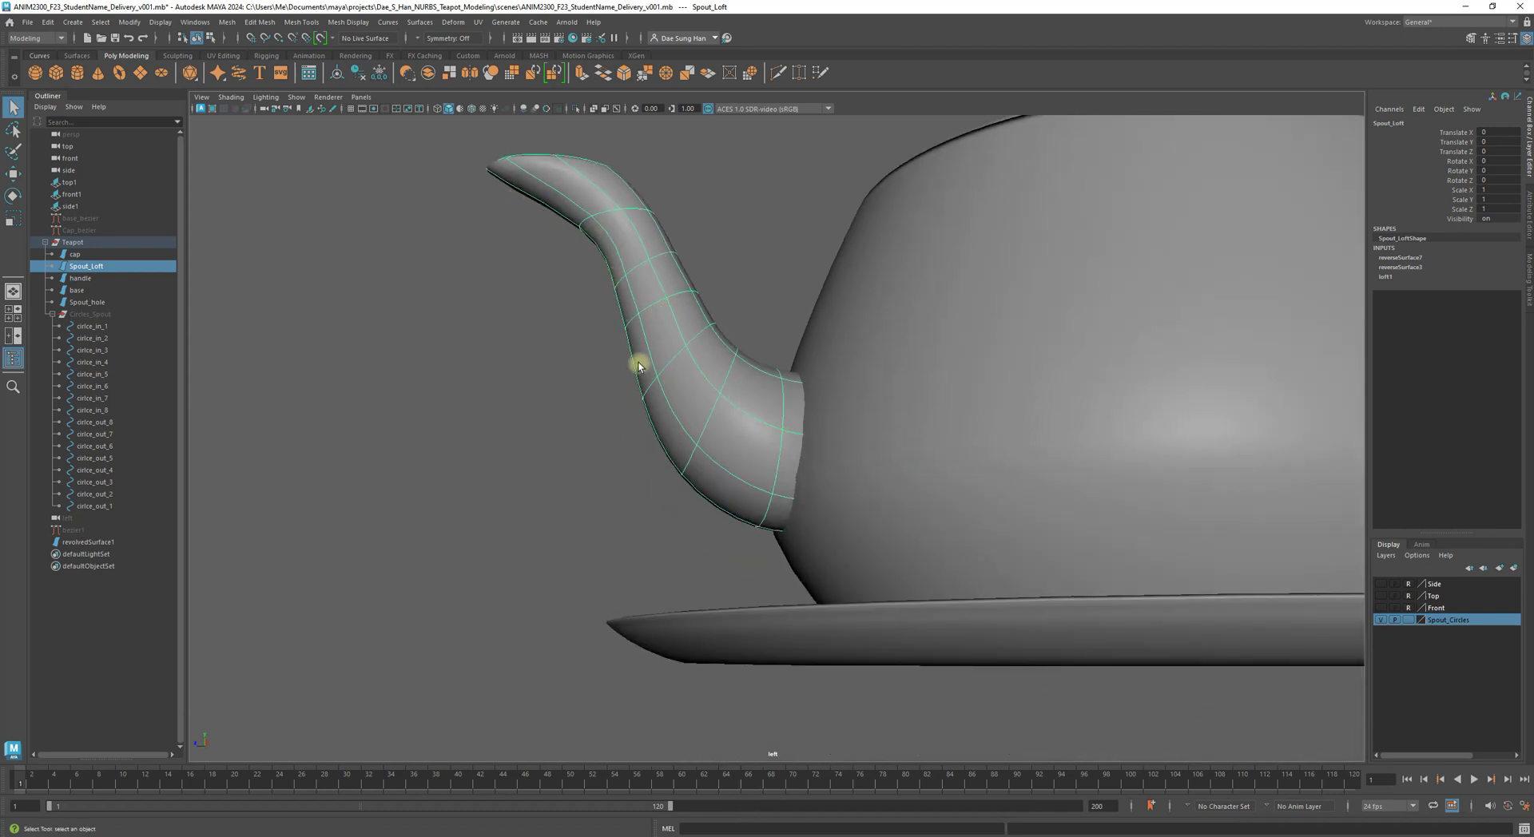
left_click_drag(585, 261, 932, 395, "alt")
right_click_drag(932, 395, 1024, 383, "alt")
left_click_drag(1025, 382, 732, 377, "alt")
left_click(894, 293)
left_click(784, 363)
left_click_drag(688, 222, 635, 391, "alt")
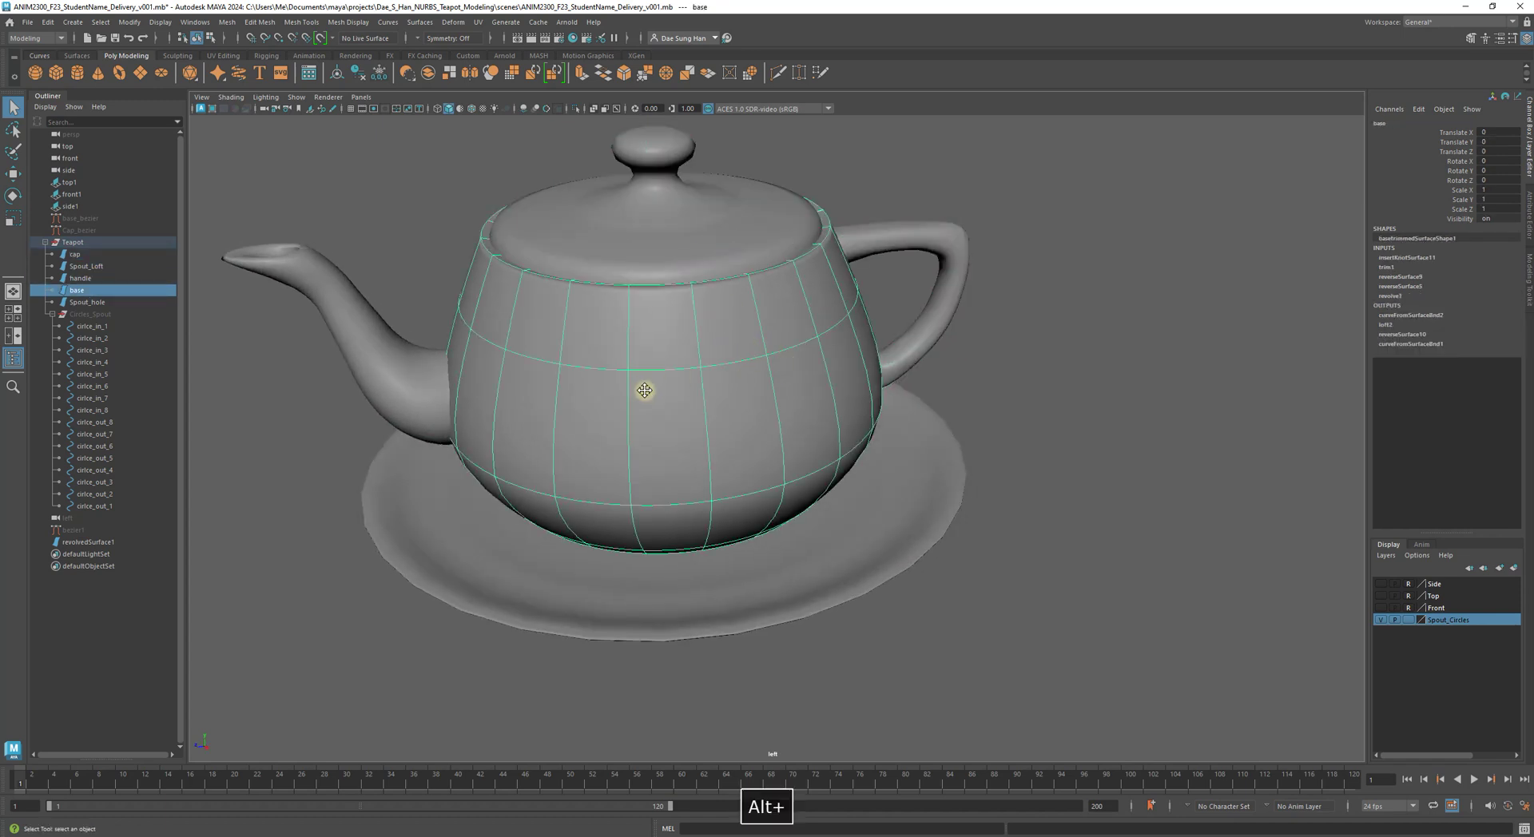
- Set the sections of the saucer's revolve2 input to 16 and deselect the saucer
right_click_drag(635, 391, 892, 400, "alt")
left_click(1173, 443)
left_click_drag(1185, 448, 1052, 575, "alt")
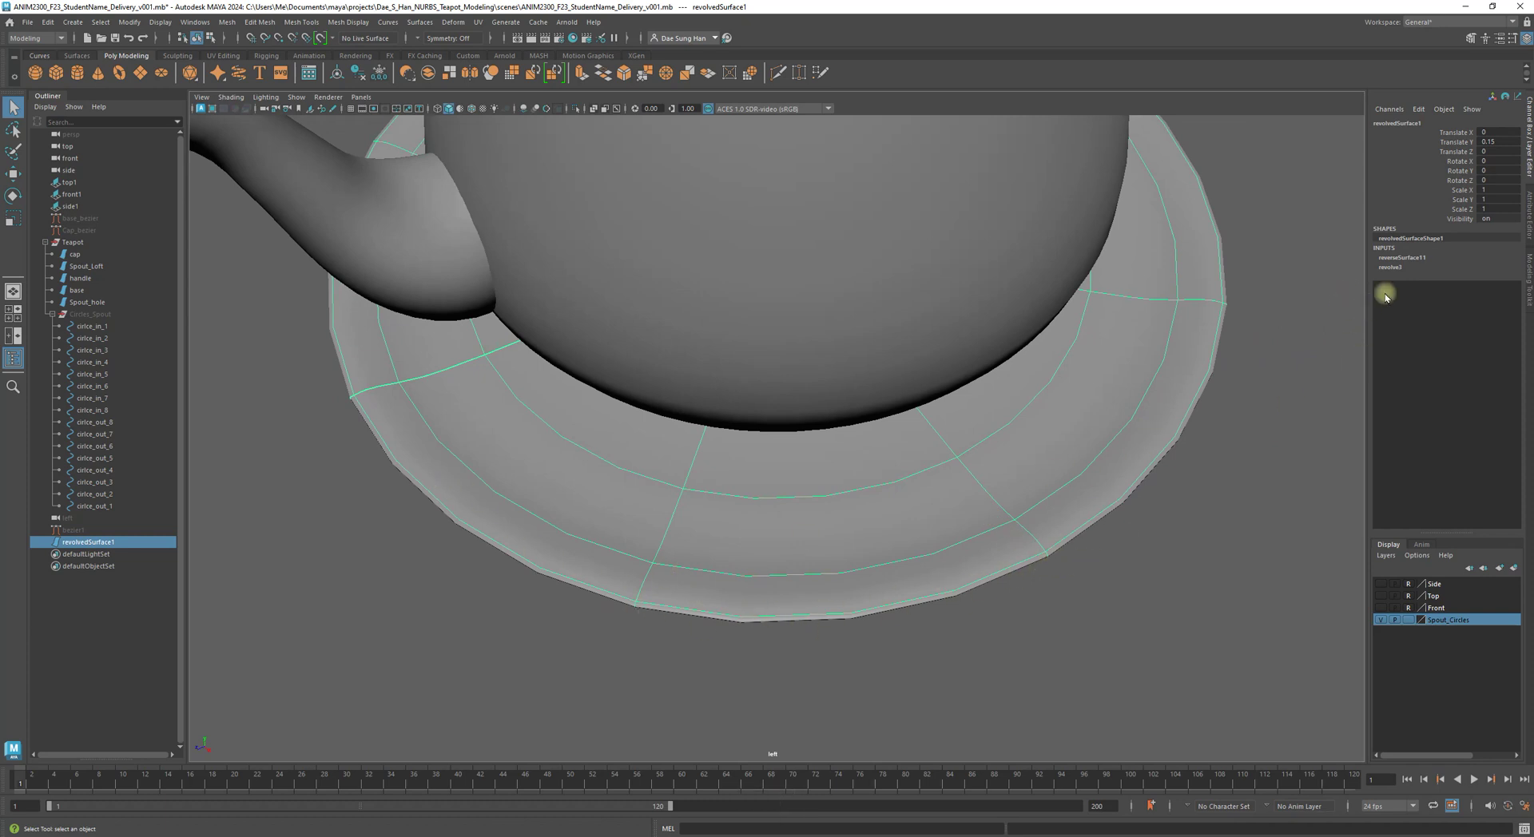
right_click_drag(1238, 307, 880, 386, "alt")
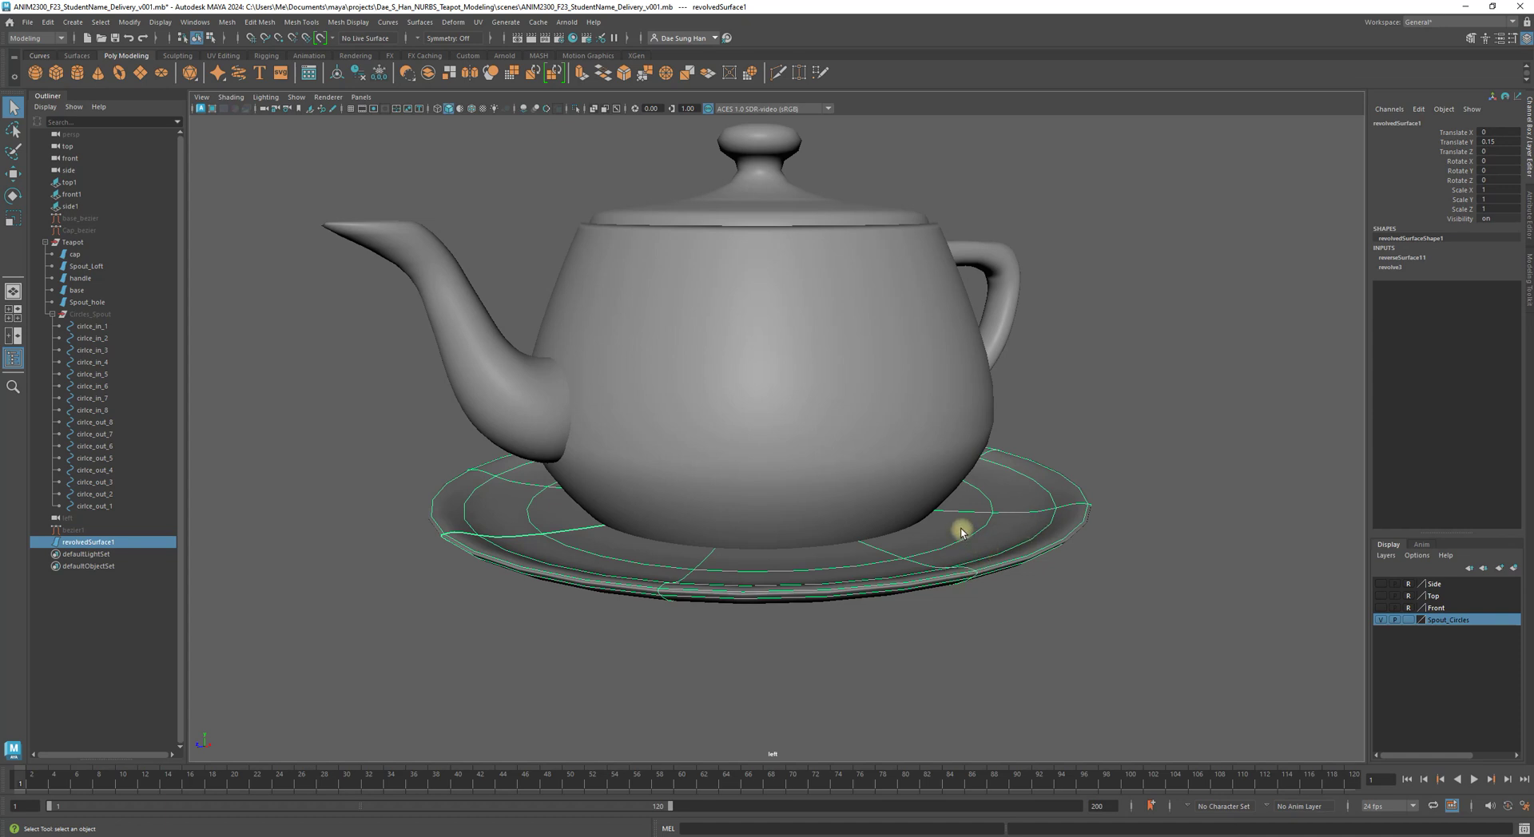
left_click_drag(990, 489, 986, 551, "alt")
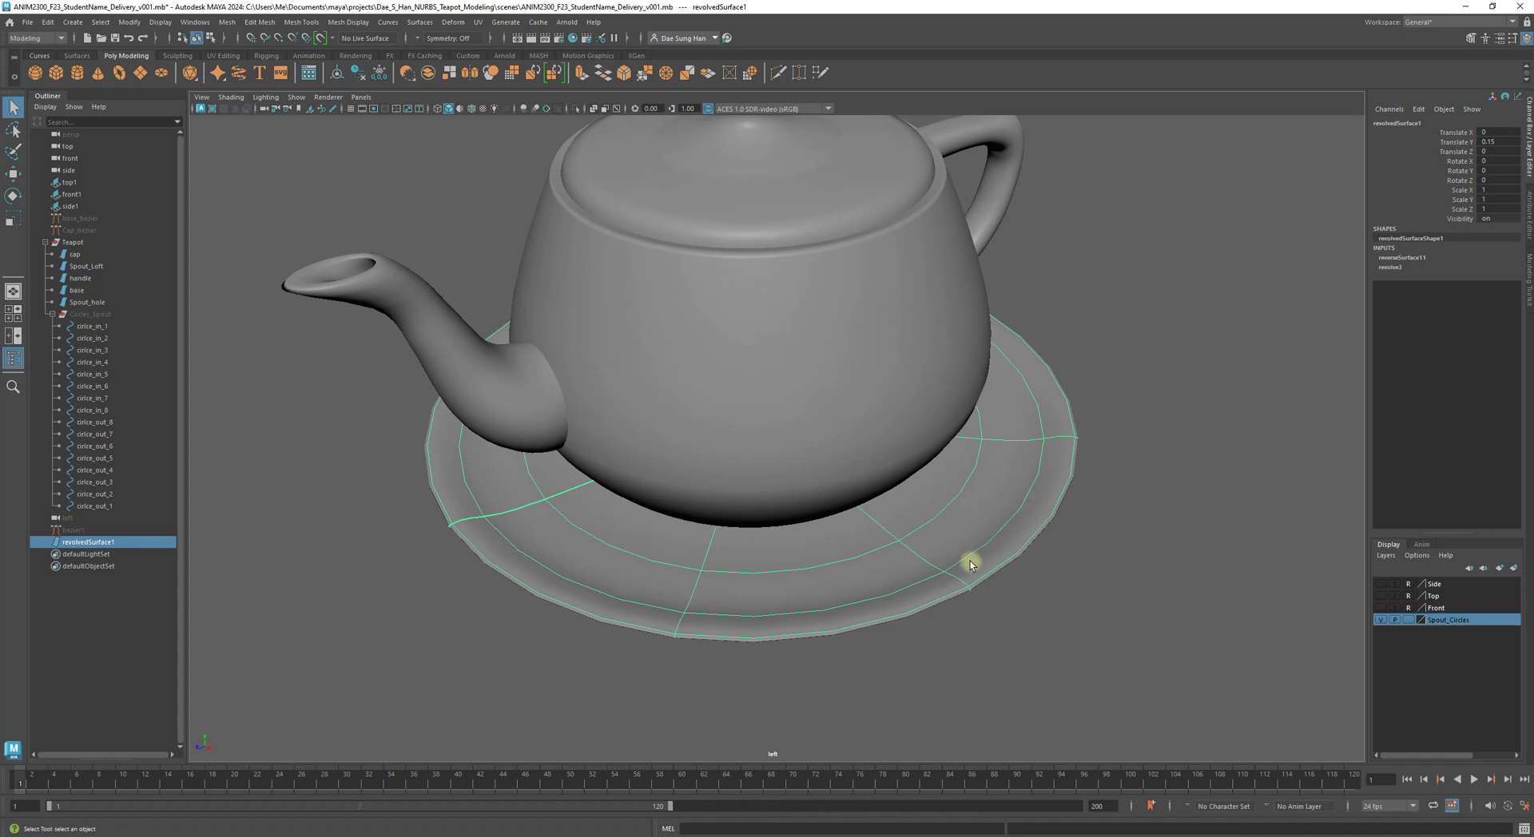
left_click(1392, 267)
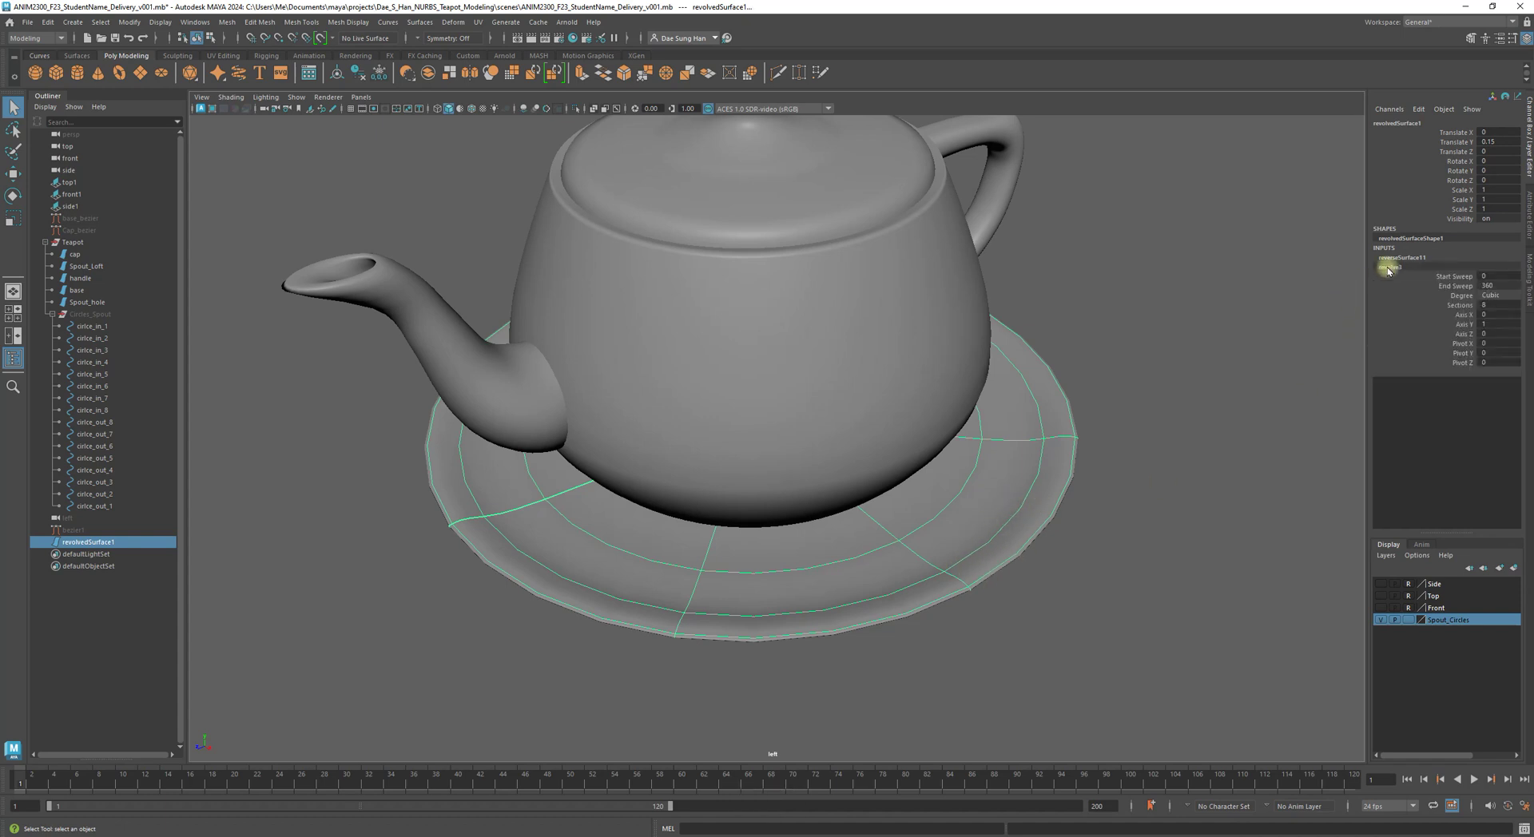
type("16")
key("Return")
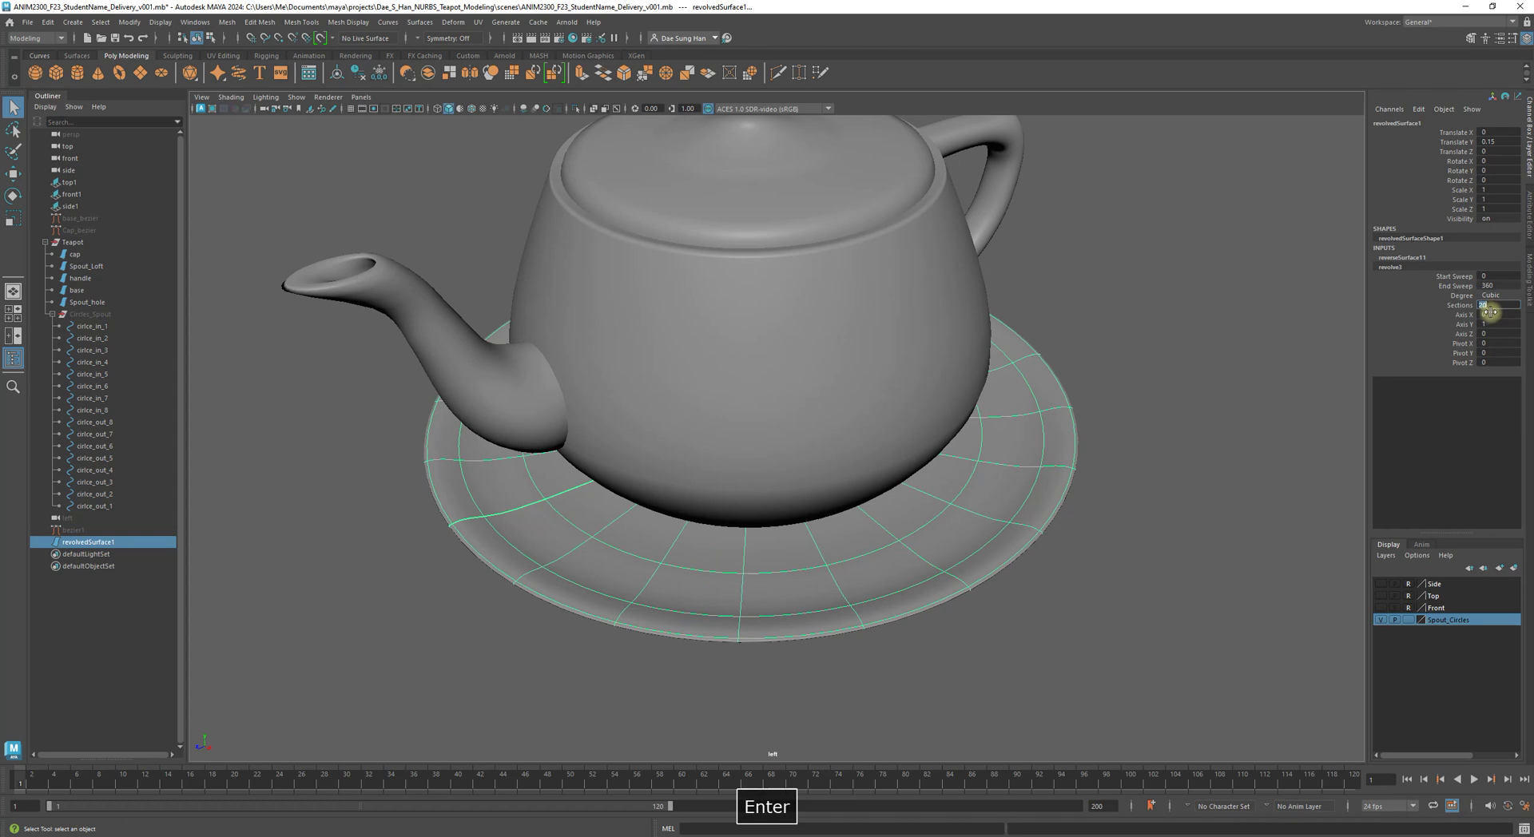
left_click(1215, 517)
left_click_drag(1092, 486, 1060, 397, "alt")
right_click_drag(1060, 397, 978, 381, "alt")
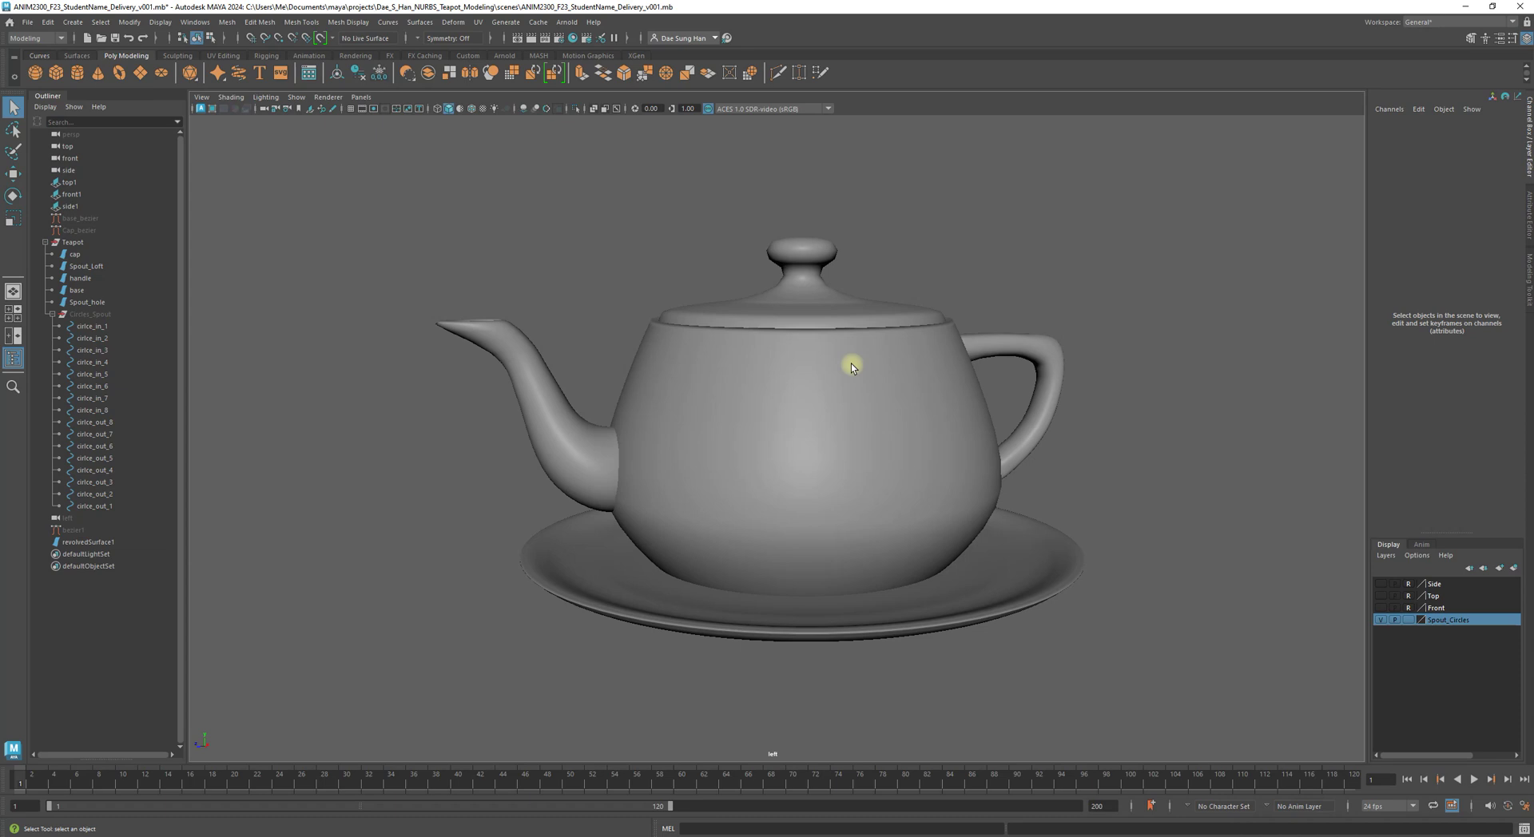
- Collapse the spout circles group and the Teapot group in the Outliner
left_click(51, 314)
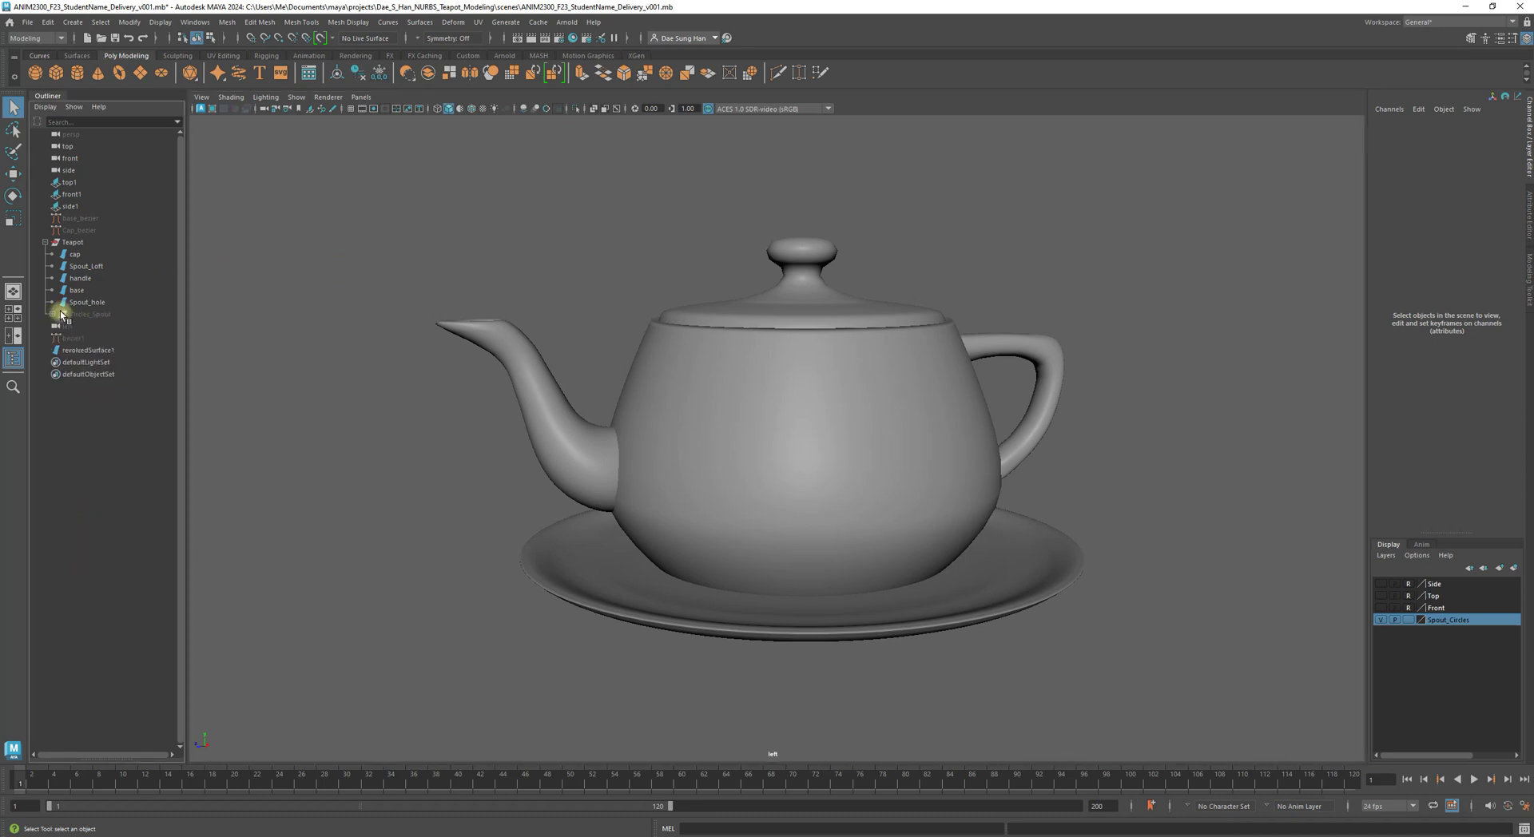
left_click(46, 242)
right_click_drag(524, 307, 548, 298, "alt")
left_click_drag(548, 297, 1079, 478, "alt")
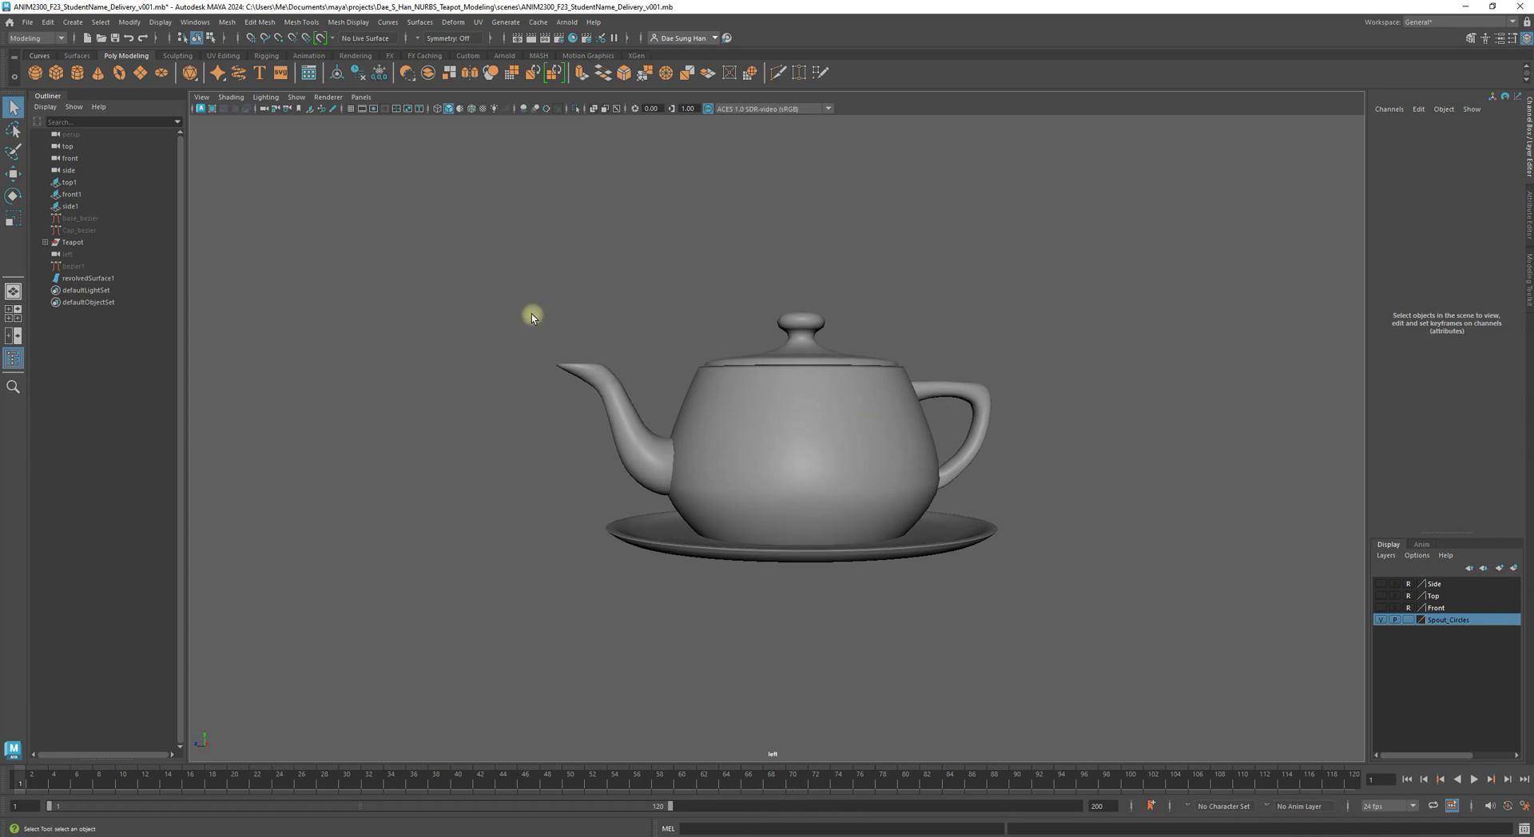
- Show the viewport grid and examine the teapot and saucer's placement relative to it
left_click(352, 108)
left_click_drag(871, 292, 814, 378, "alt")
left_click_drag(983, 386, 559, 407, "alt")
left_click_drag(1111, 425, 952, 352, "alt")
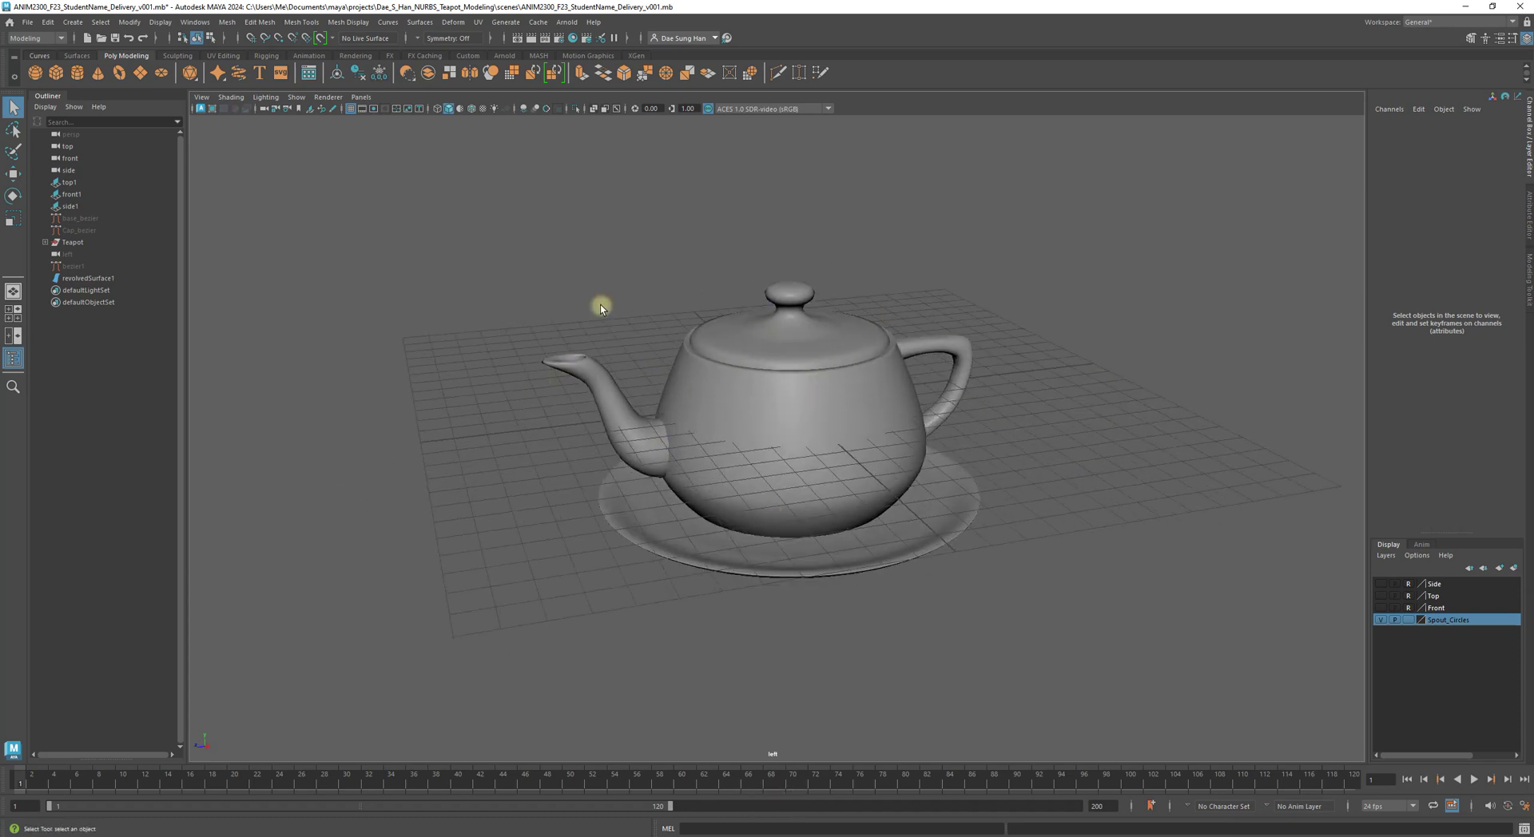
left_click_drag(1072, 496, 831, 400, "alt")
right_click_drag(832, 400, 589, 456, "alt")
left_click_drag(1010, 428, 983, 376, "alt")
right_click_drag(983, 375, 914, 467, "alt")
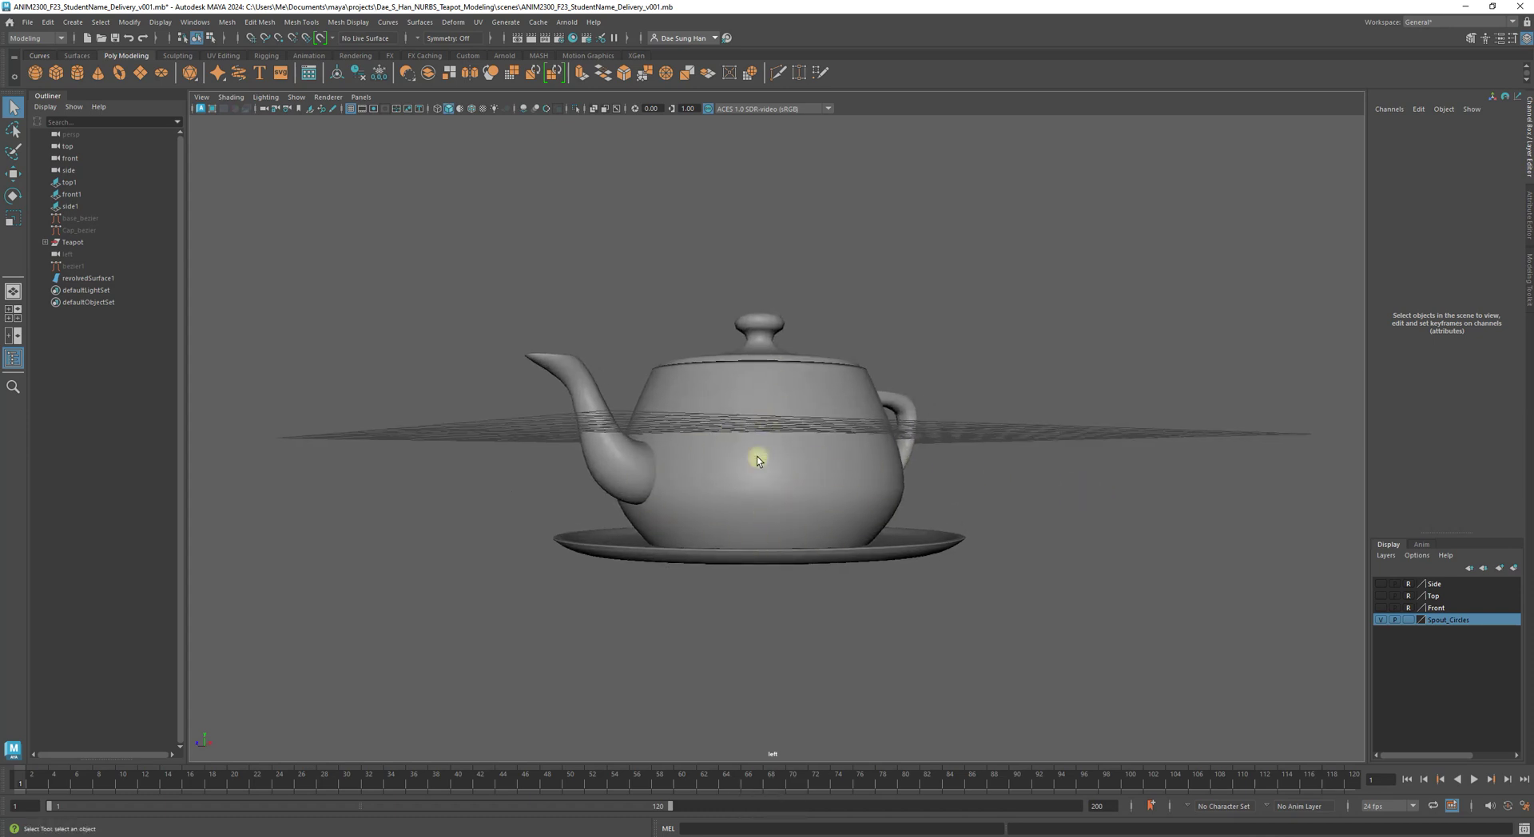
left_click_drag(784, 528, 879, 452, "alt")
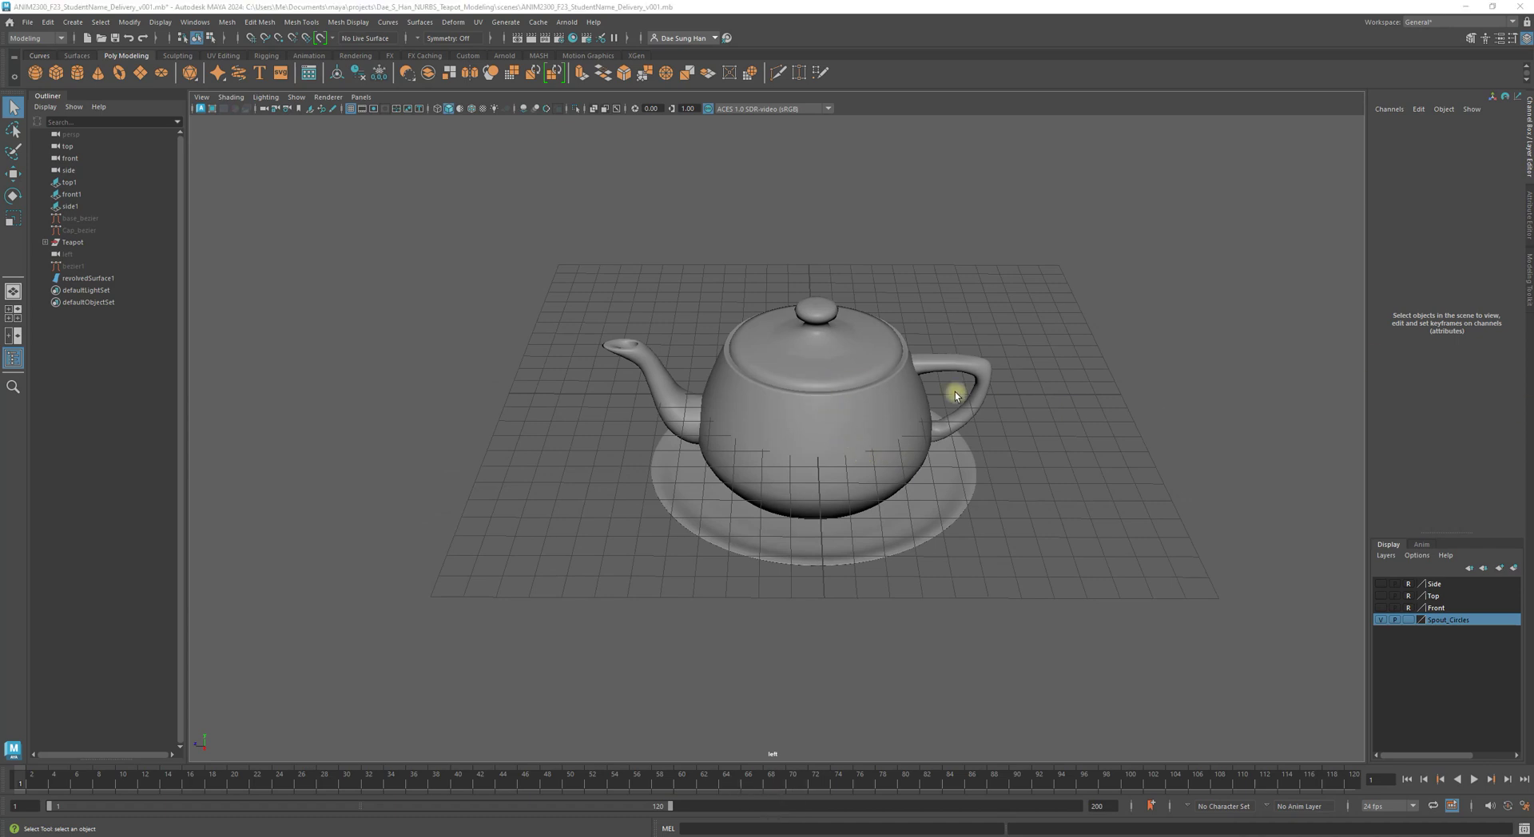
left_click_drag(735, 394, 743, 373, "alt")
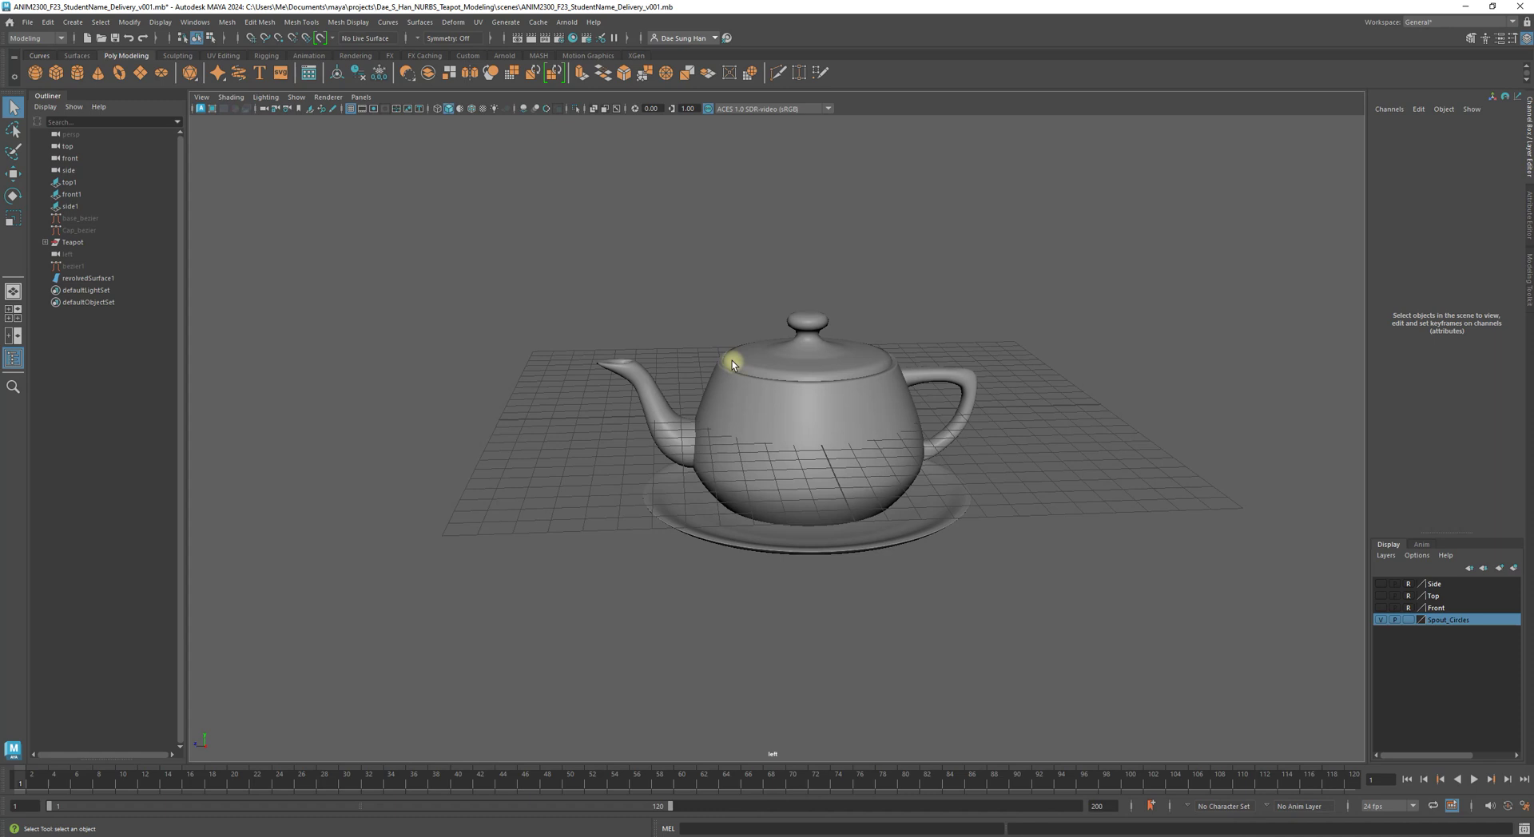
- Try raising the whole Teapot group by about 6.87 units along Y
left_click(72, 242)
mouse_move(69, 248)
left_mouse_down()
mouse_move(99, 245)
mouse_move(83, 245)
left_mouse_up()
left_click_drag(603, 310, 101, 317)
left_click(43, 244)
left_click_drag(703, 417, 936, 417, "alt")
key("w")
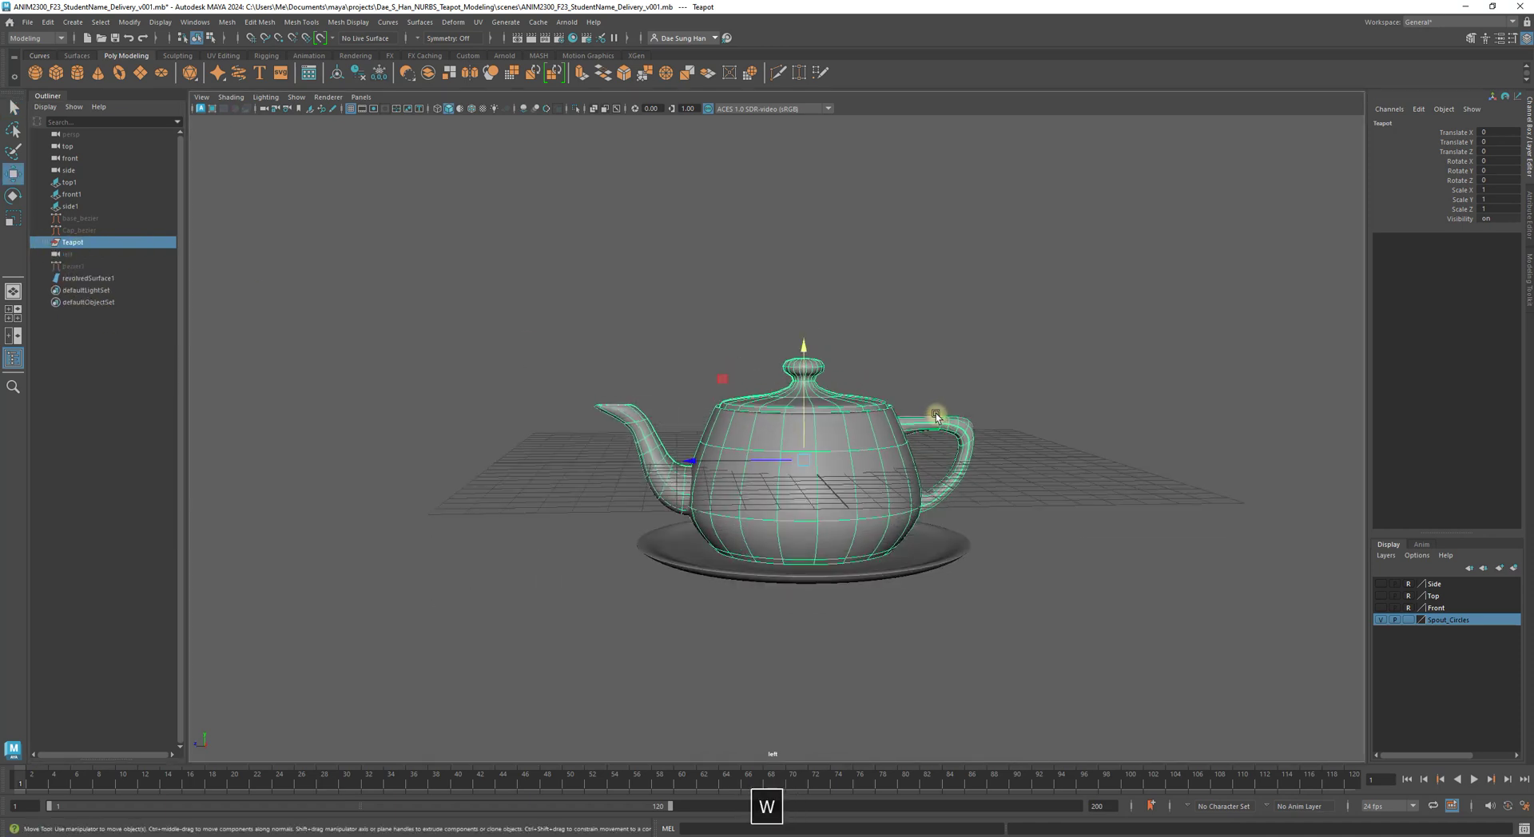
left_click_drag(803, 391, 747, 270)
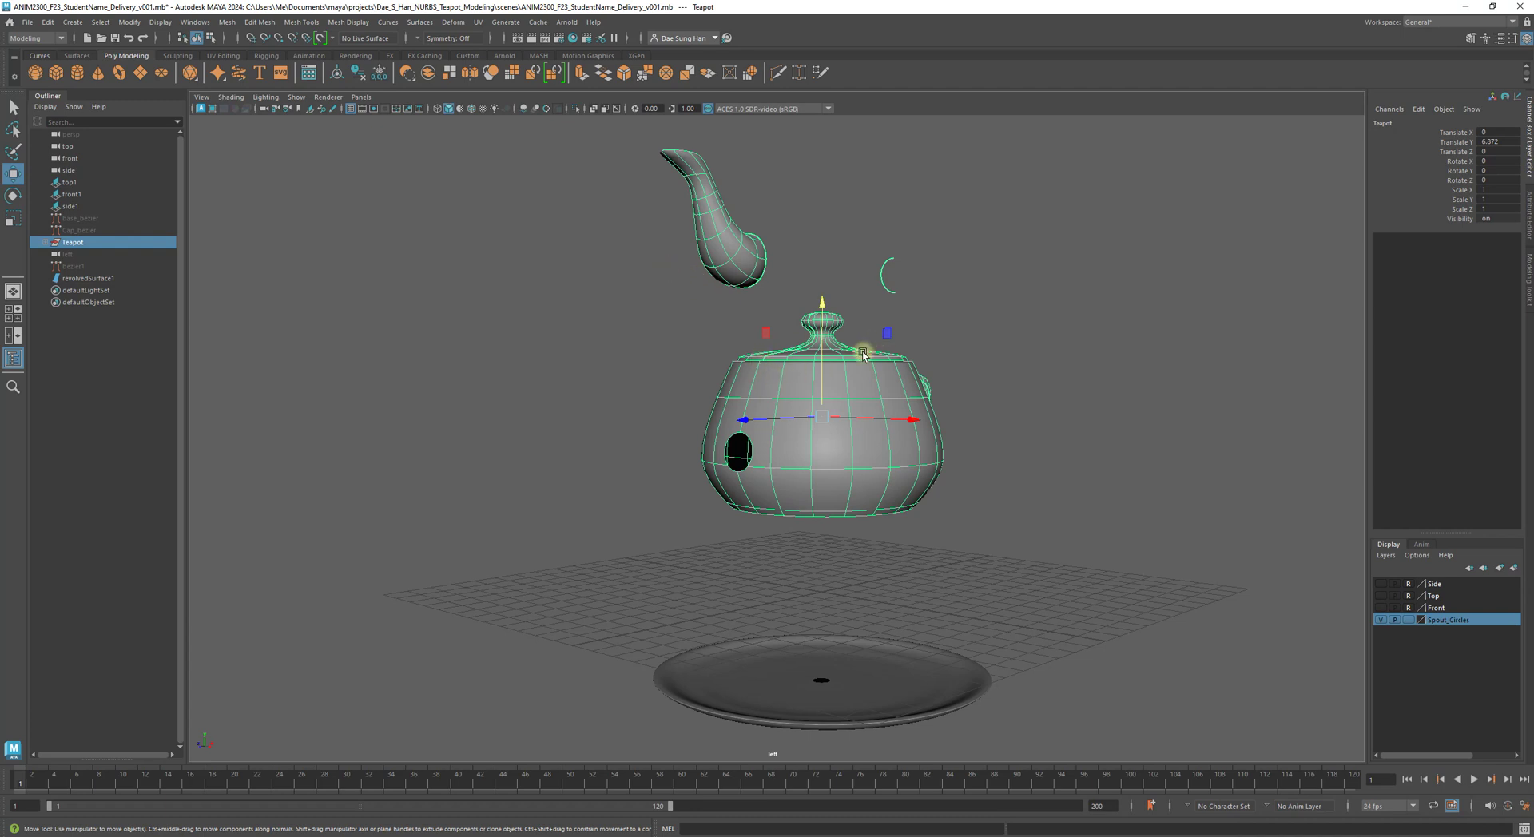
- Examine the raised teapot's parts from several angles and undo the move of the Teapot group
left_click_drag(951, 461, 884, 323, "alt")
left_click_drag(791, 369, 719, 383, "alt")
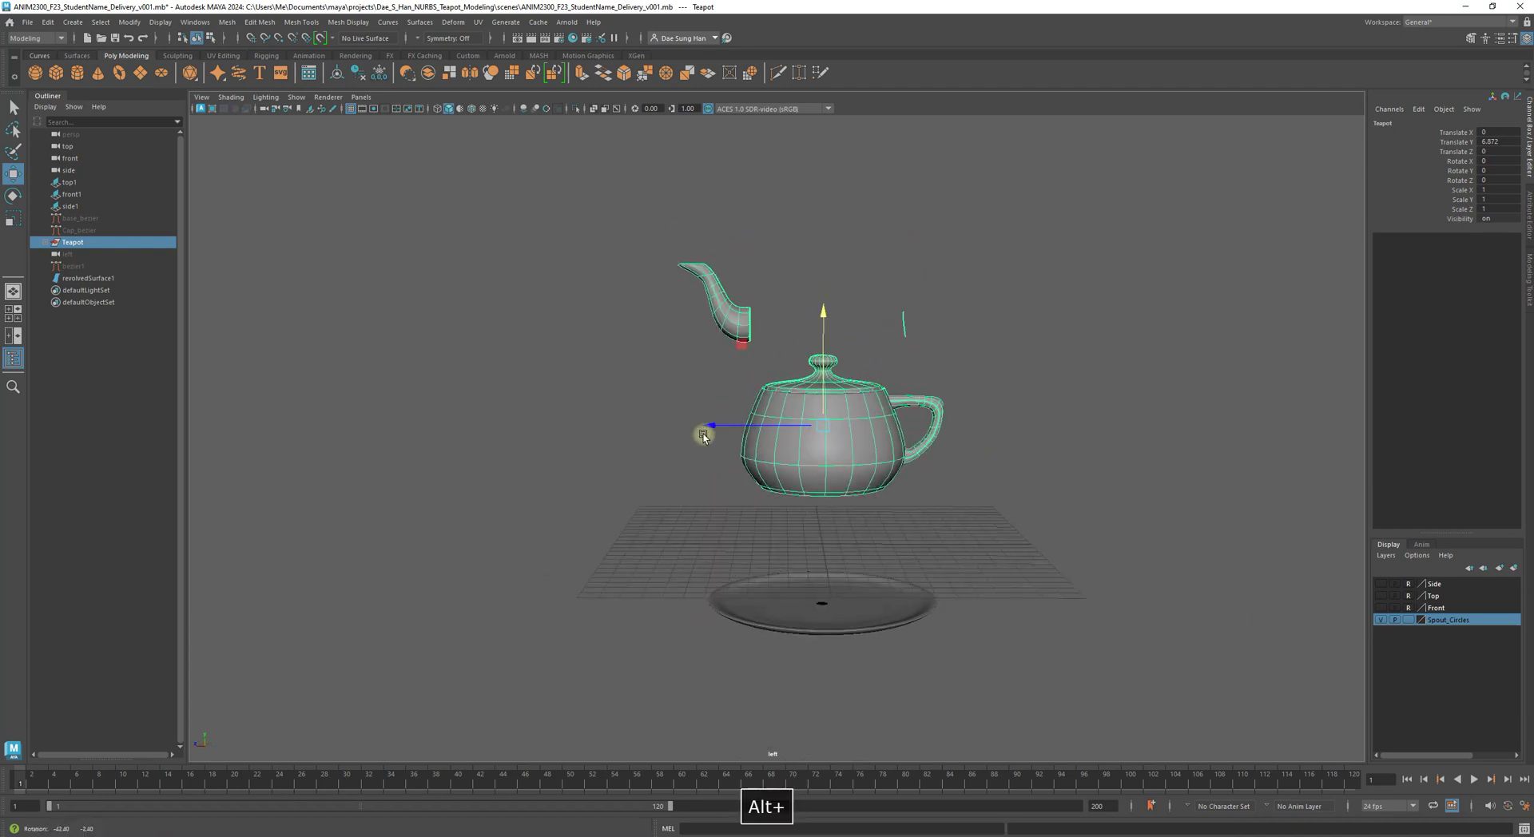
scroll(607, 342, "up", 4)
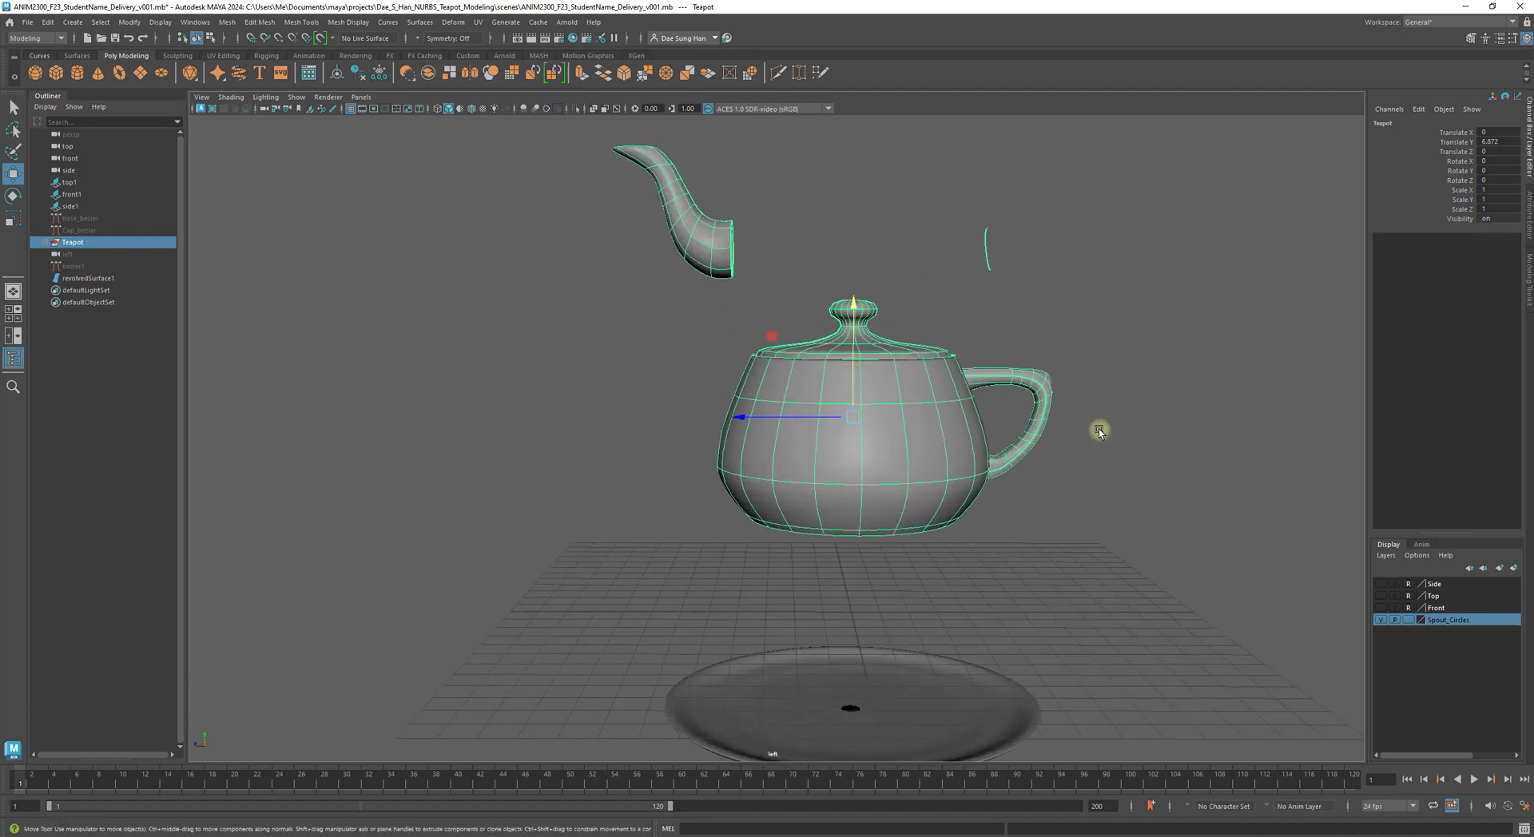
key("ctrl+z")
scroll(900, 476, "down", 5)
left_click_drag(901, 476, 965, 509, "alt")
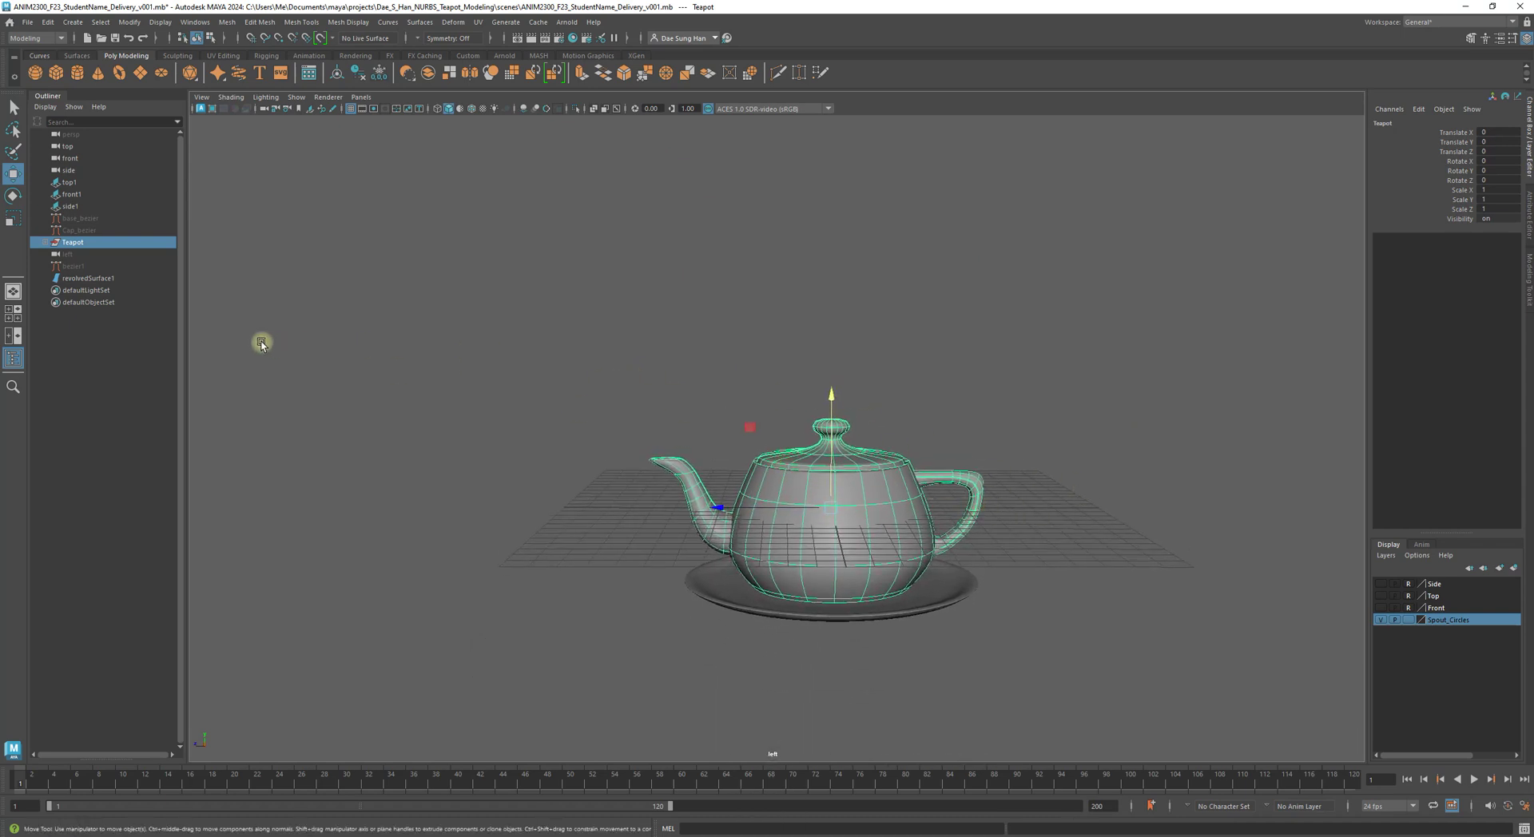
- Select base_bezier, Cap_bezier, the Teapot group, bezier1 and the saucer's revolvedSurface1 together in the Outliner
left_click(76, 218)
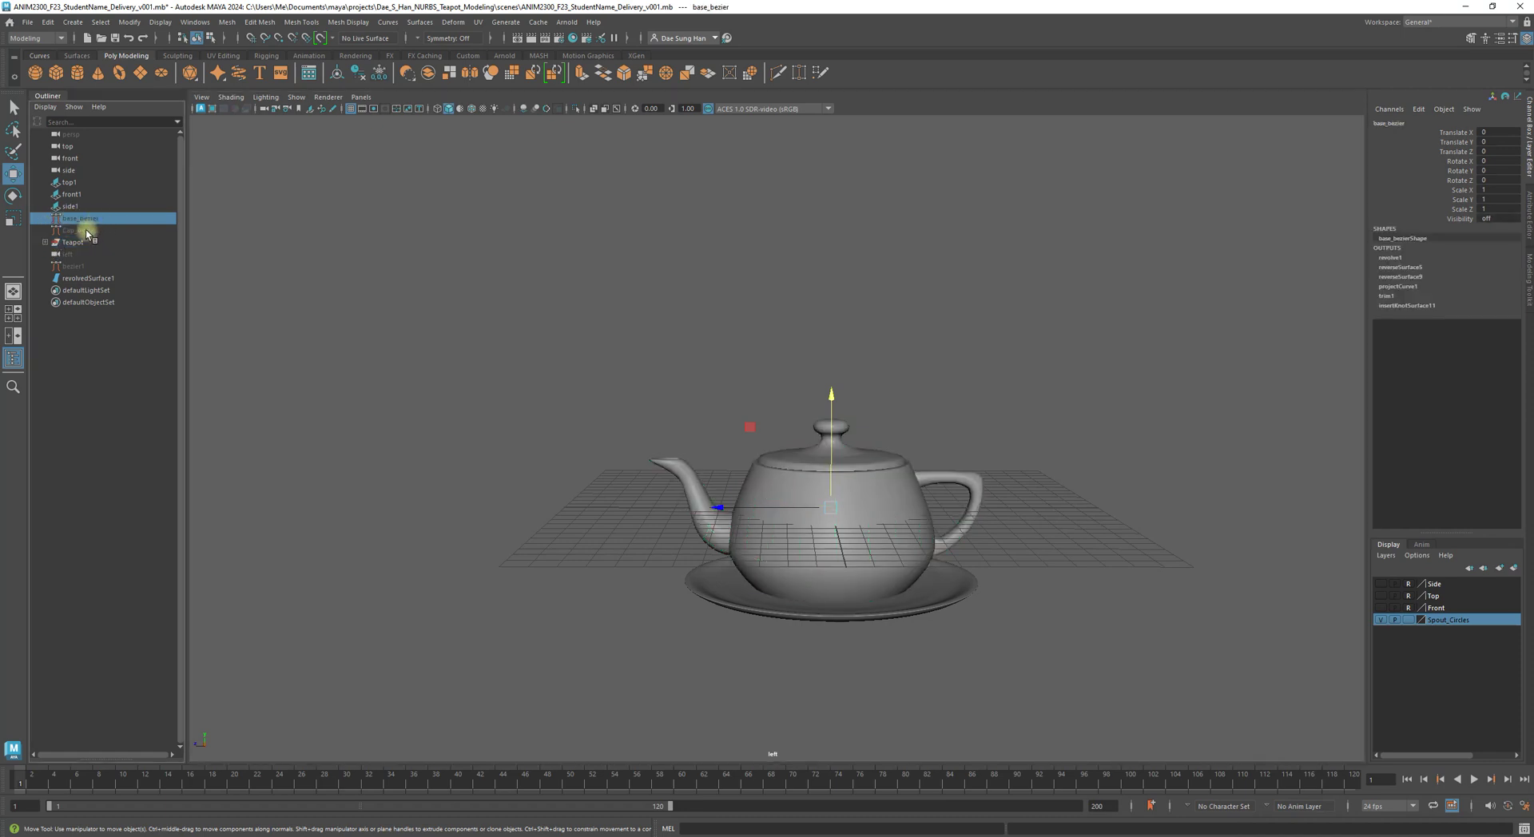
left_click(78, 230, "shift")
left_click(86, 243, "shift")
left_click(79, 266, "shift")
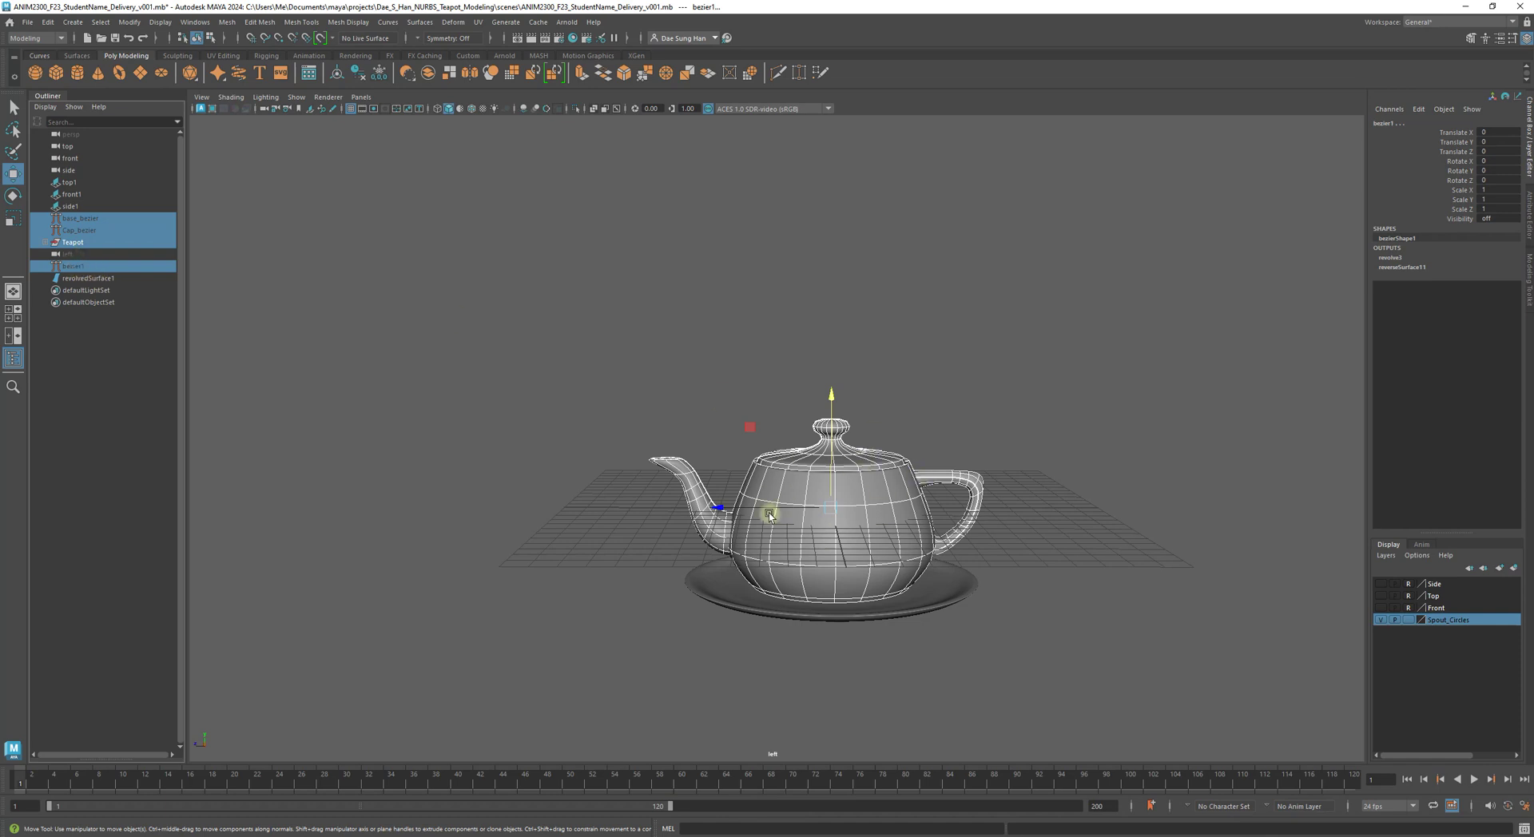
left_click(77, 278, "ctrl")
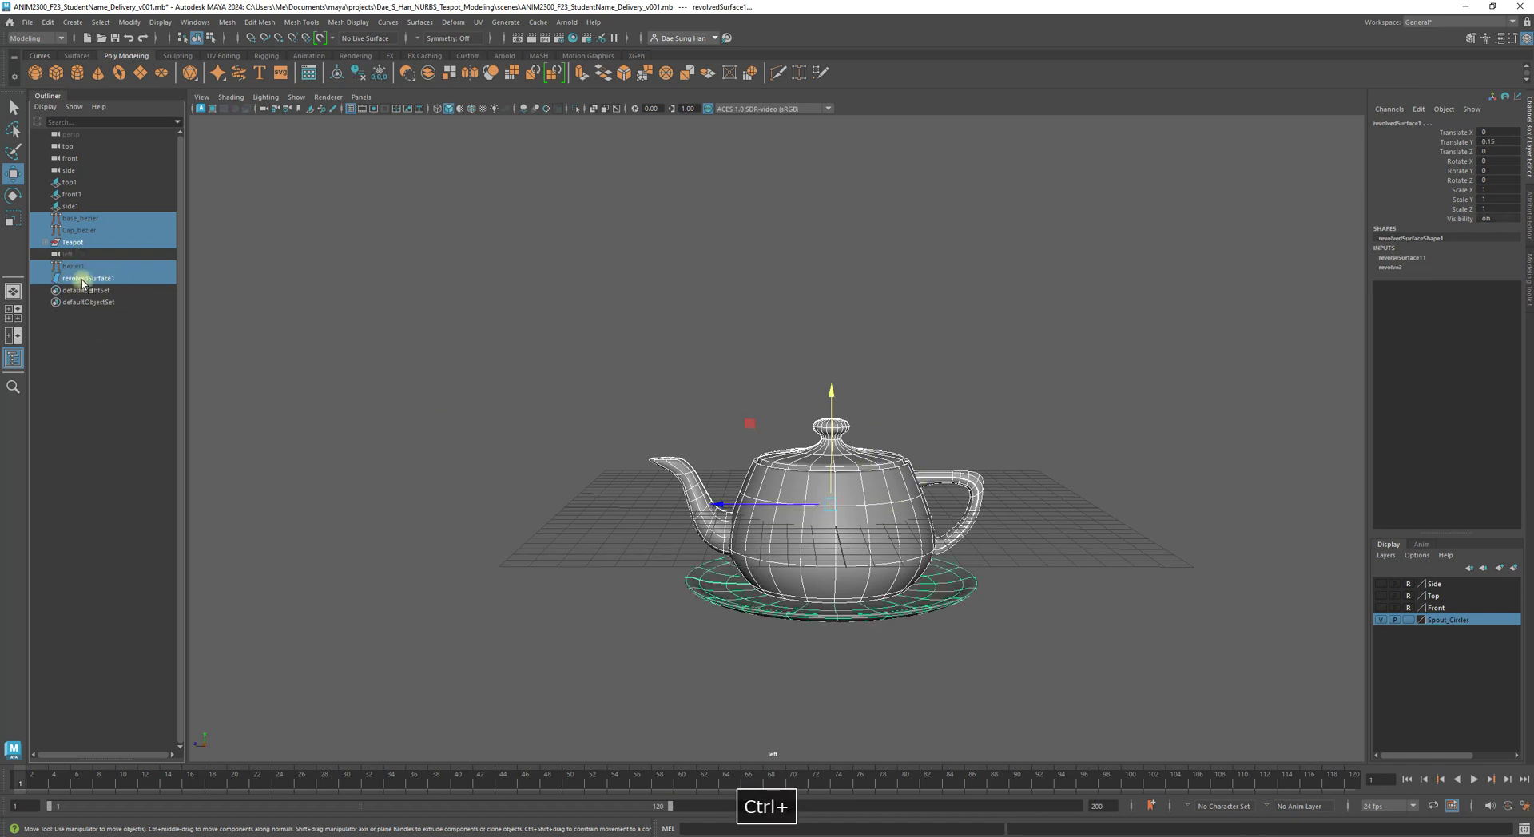
left_click_drag(72, 220, 26, 194)
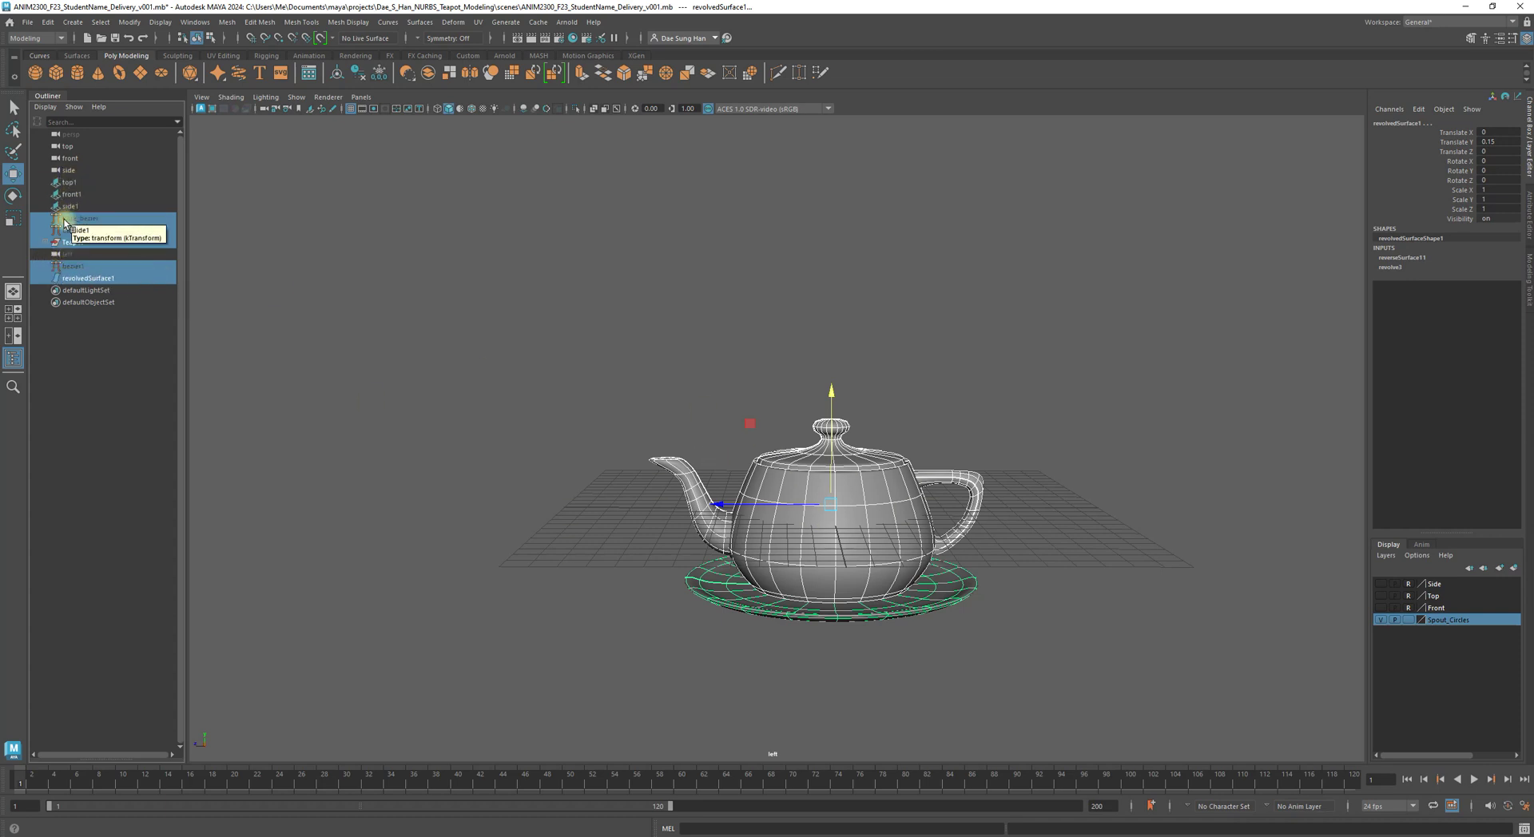
- Try raising the selection along Y to about 4.92 for the saucer, inspect the parts and undo the move
left_click_drag(831, 424, 817, 285, "alt")
left_click_drag(866, 443, 899, 445, "alt")
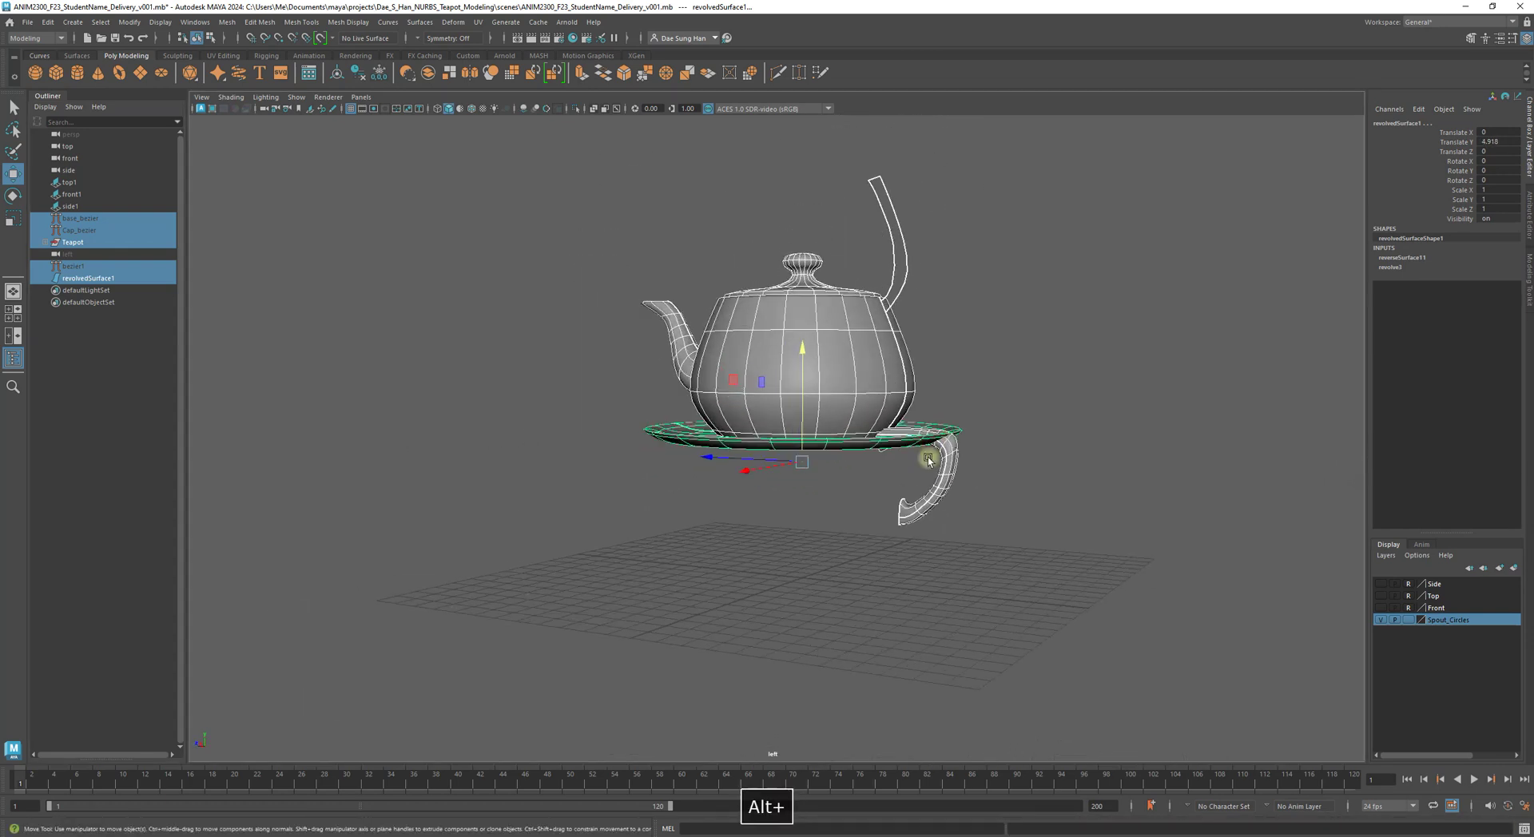
left_click_drag(631, 347, 696, 352, "alt")
key("z")
key("z")
key("z")
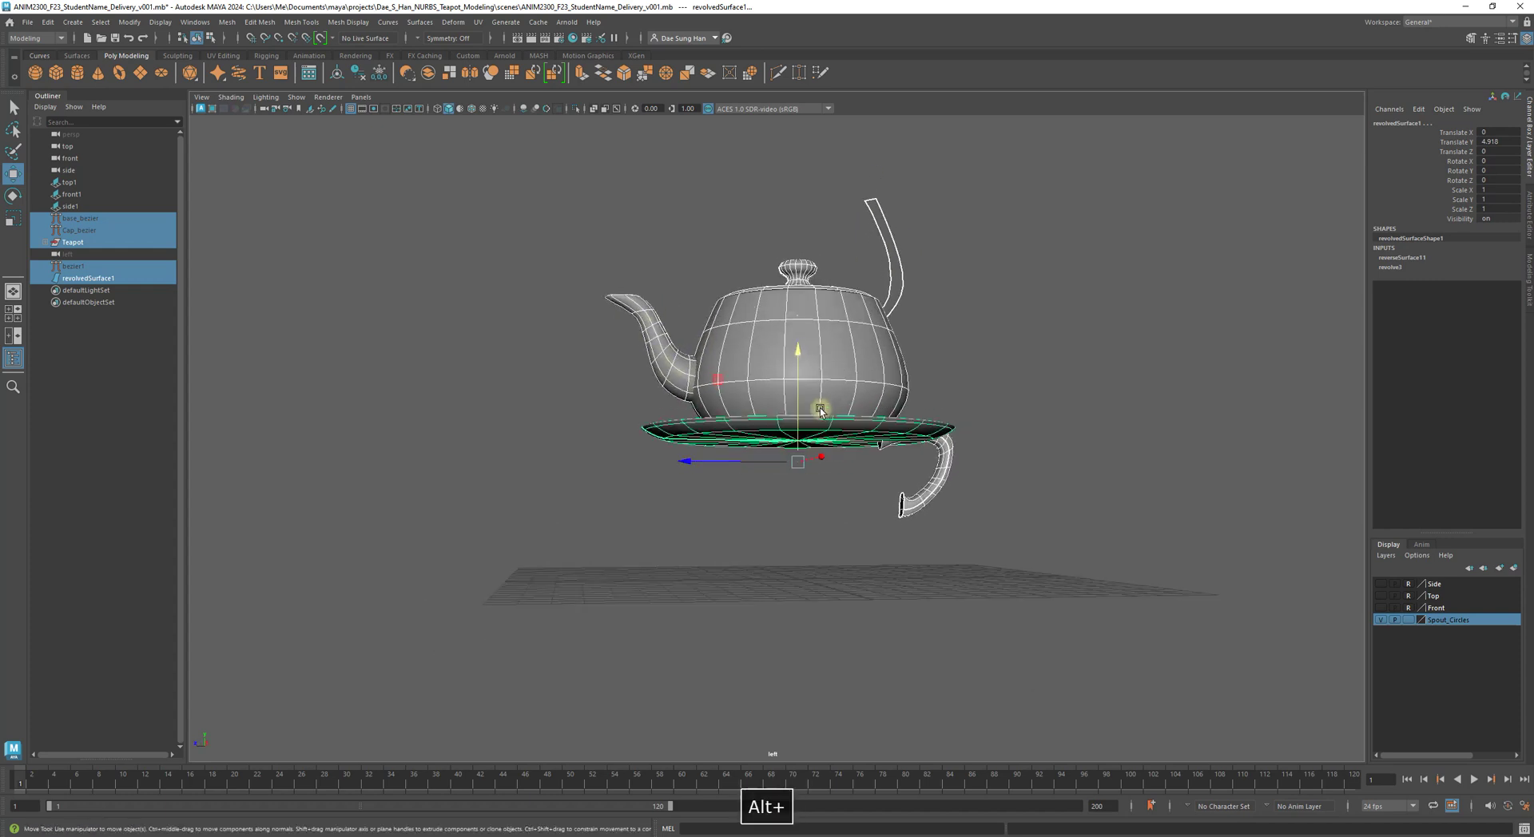
left_click_drag(802, 666, 668, 537, "alt")
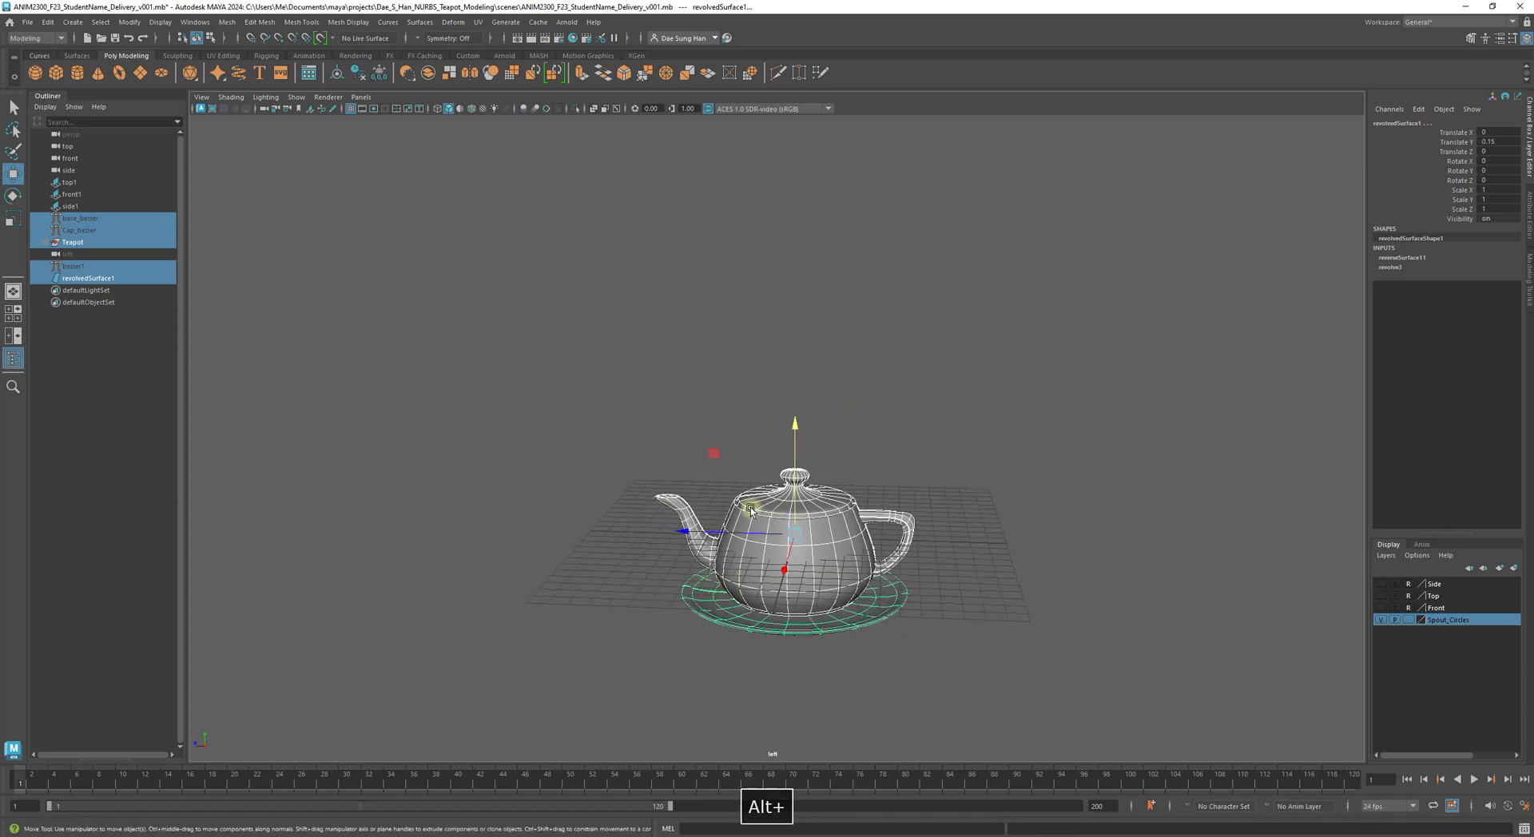
- Delete the construction history of the selected curves, Teapot group and saucer
left_click(46, 23)
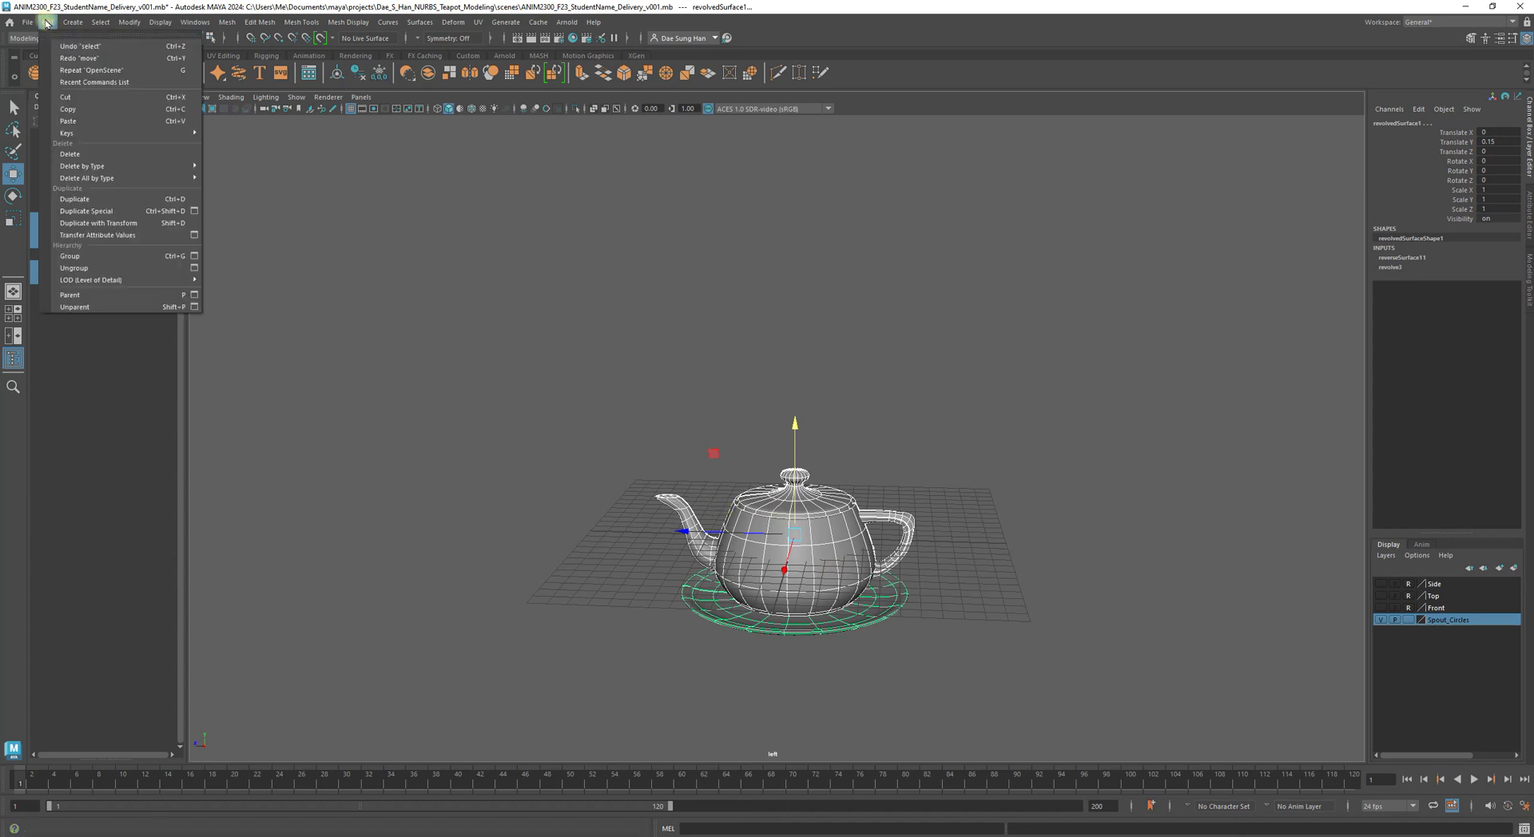
mouse_move(102, 165)
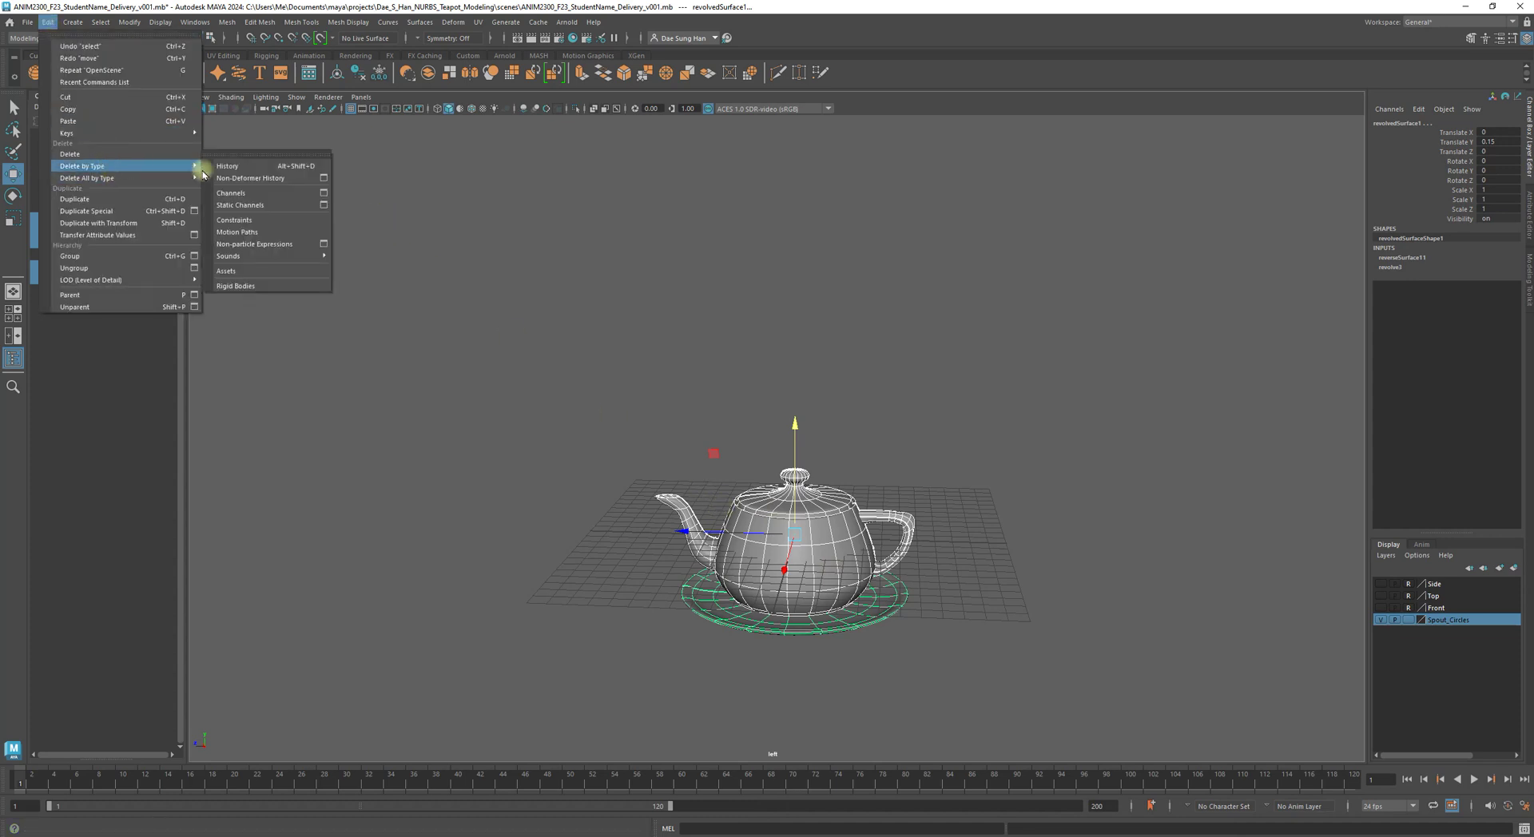
left_click(243, 167)
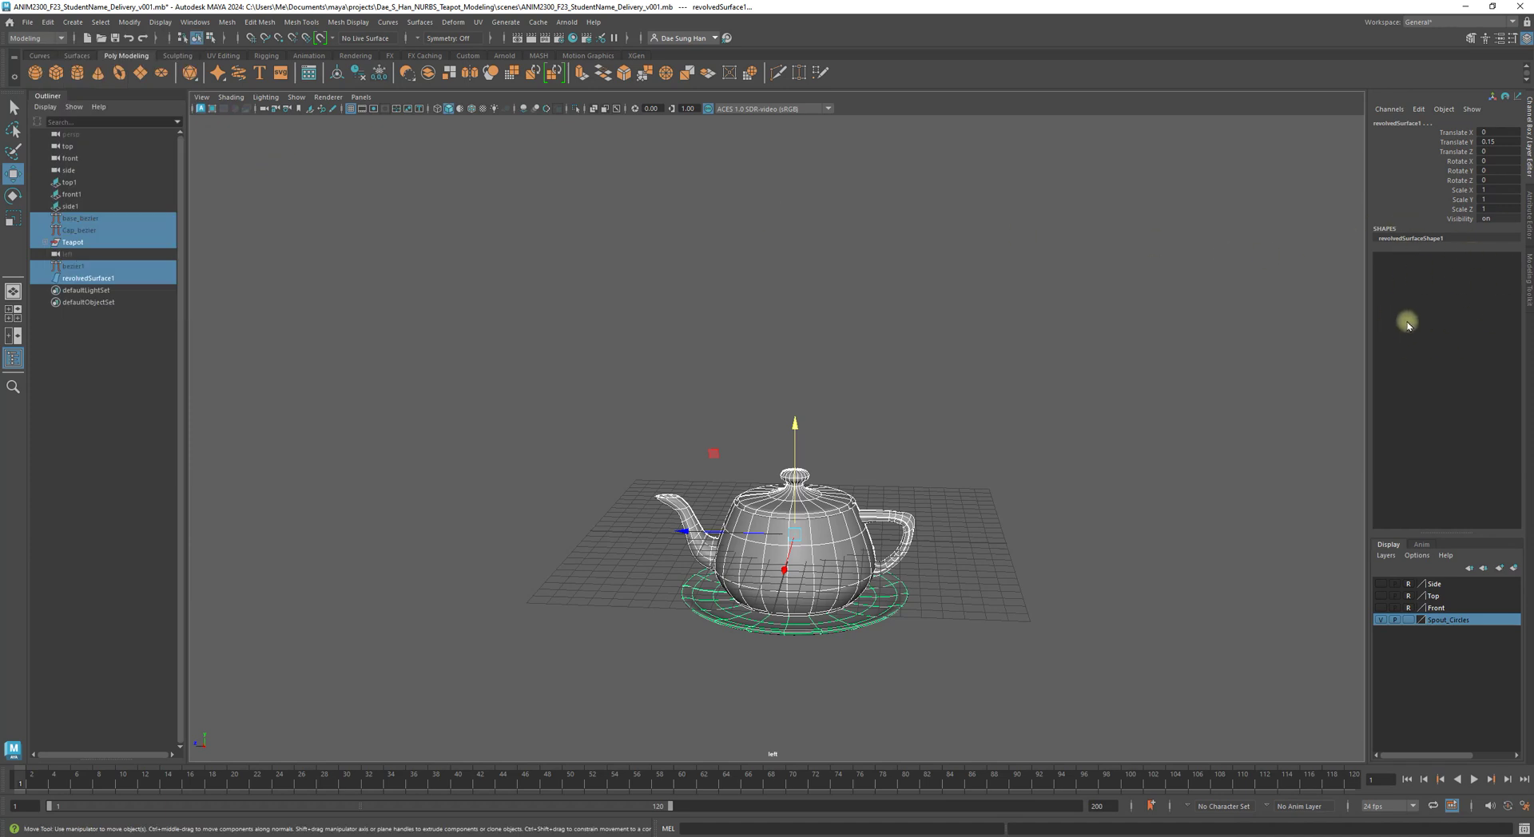
- Try raising the selected curves, teapot and saucer above the grid along Y, and undo the move
left_click_drag(504, 470, 836, 544, "alt")
scroll(831, 540, "up", 3)
middle_click_drag(774, 515, 827, 302, "alt")
left_click_drag(845, 365, 804, 339, "alt")
scroll(805, 339, "down", 3)
middle_click_drag(851, 418, 757, 524, "alt")
left_click_drag(751, 414, 781, 190)
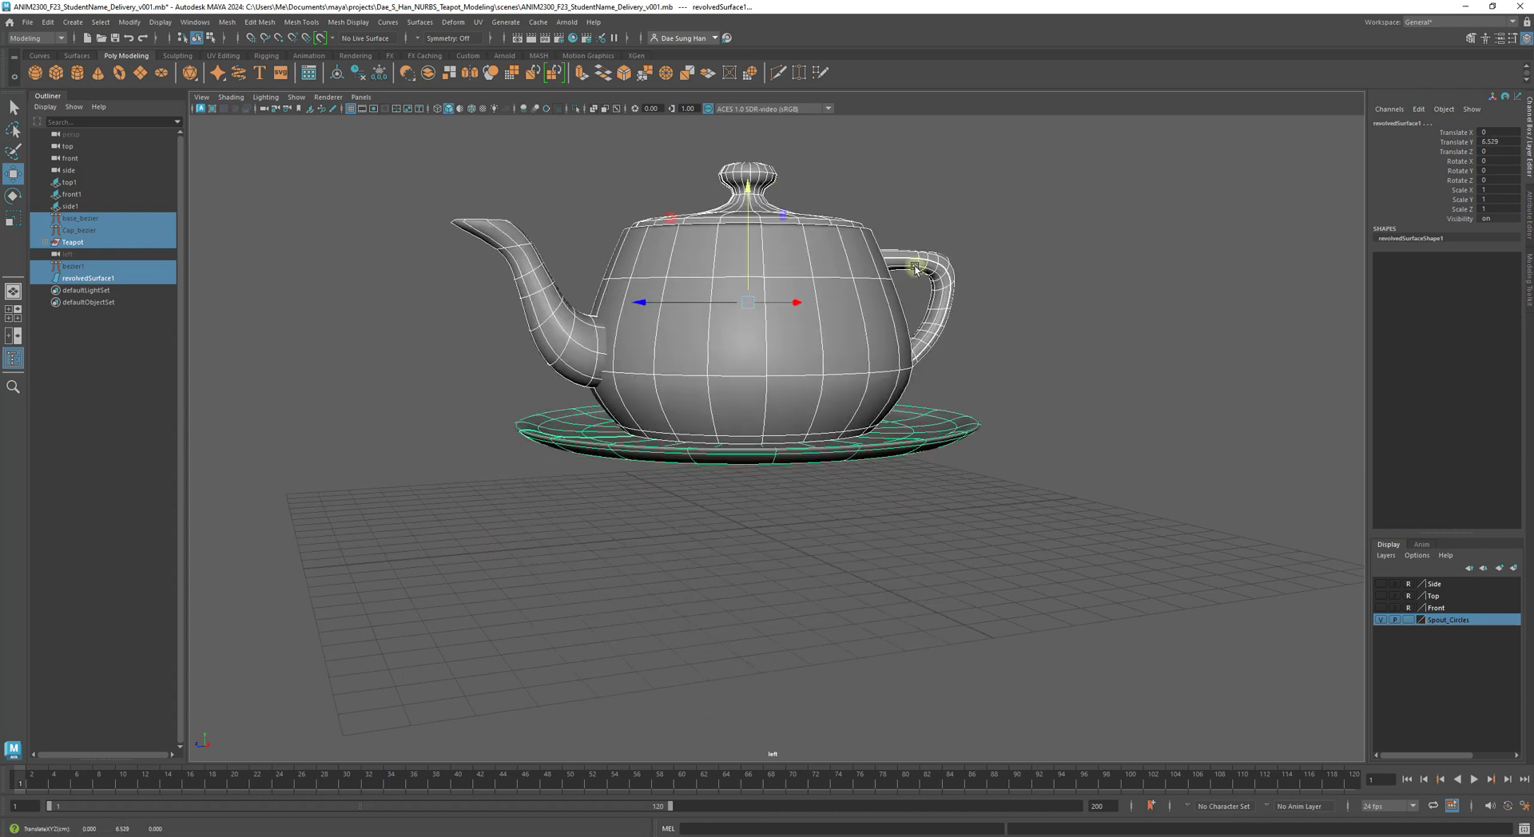
left_click_drag(914, 267, 849, 237, "alt")
right_click_drag(848, 237, 661, 332, "alt")
key("z")
- Try the upward move of the whole selection again, check it from another angle and undo it
left_click_drag(778, 380, 839, 114)
left_click_drag(972, 181, 844, 238, "alt")
middle_click_drag(845, 237, 840, 306, "alt")
left_click_drag(840, 306, 889, 318, "alt")
key("ctrl+z")
- Examine where the handle meets the teapot body up close and the whole model from the side
left_click_drag(729, 613, 558, 404, "alt")
right_click_drag(558, 403, 1410, 567, "alt")
left_click_drag(1410, 568, 1039, 557, "alt")
scroll(1043, 576, "down", 5)
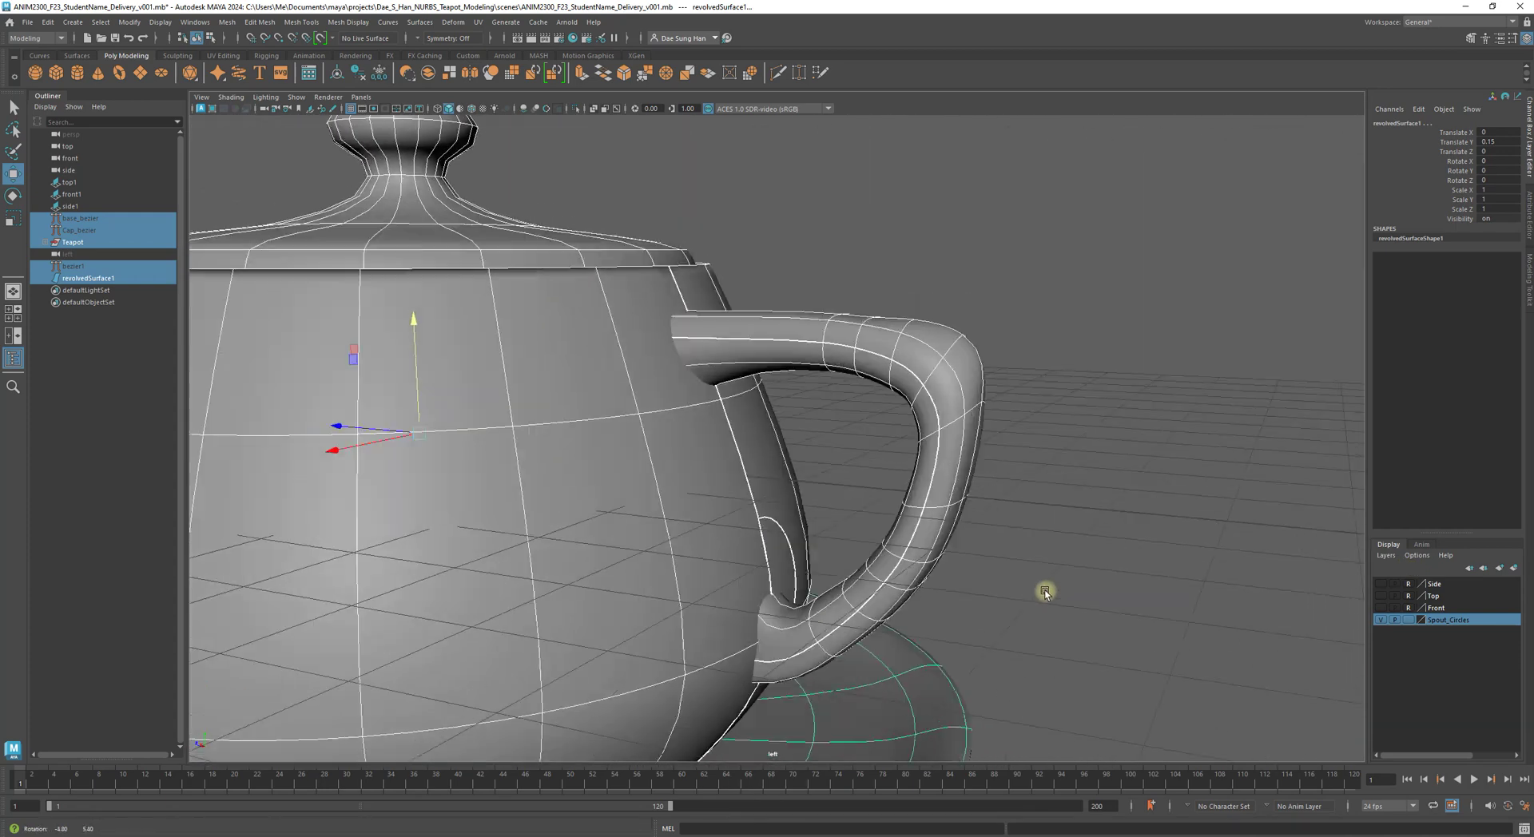
right_click_drag(1038, 598, 849, 551, "alt")
left_click_drag(850, 550, 780, 506, "alt")
scroll(779, 499, "up", 2)
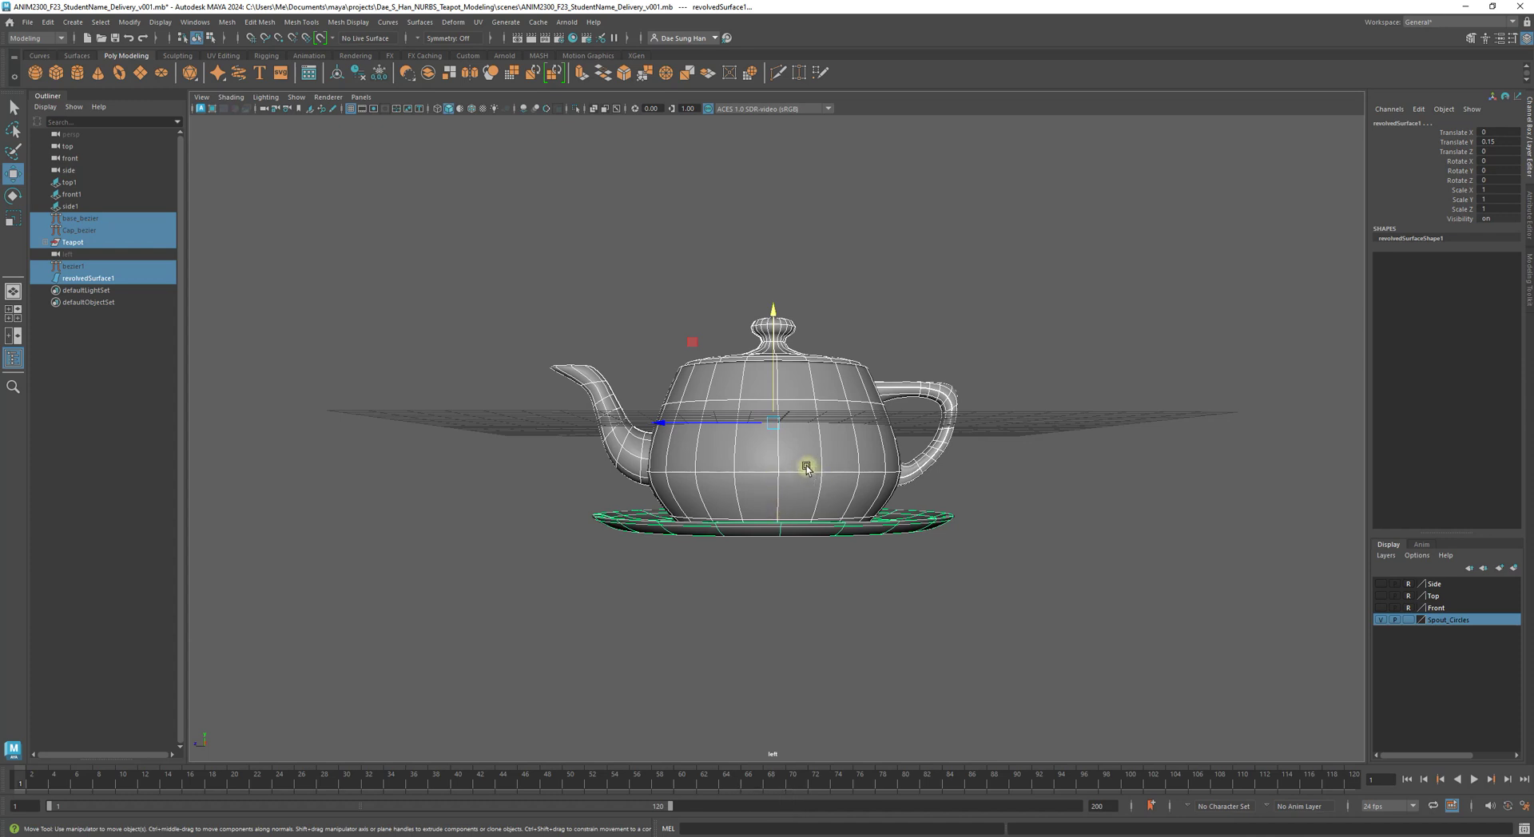
- Undo the history deletion back to the selection of the saucer, and redo it
left_click_drag(791, 461, 765, 482, "alt")
key("ctrl+z")
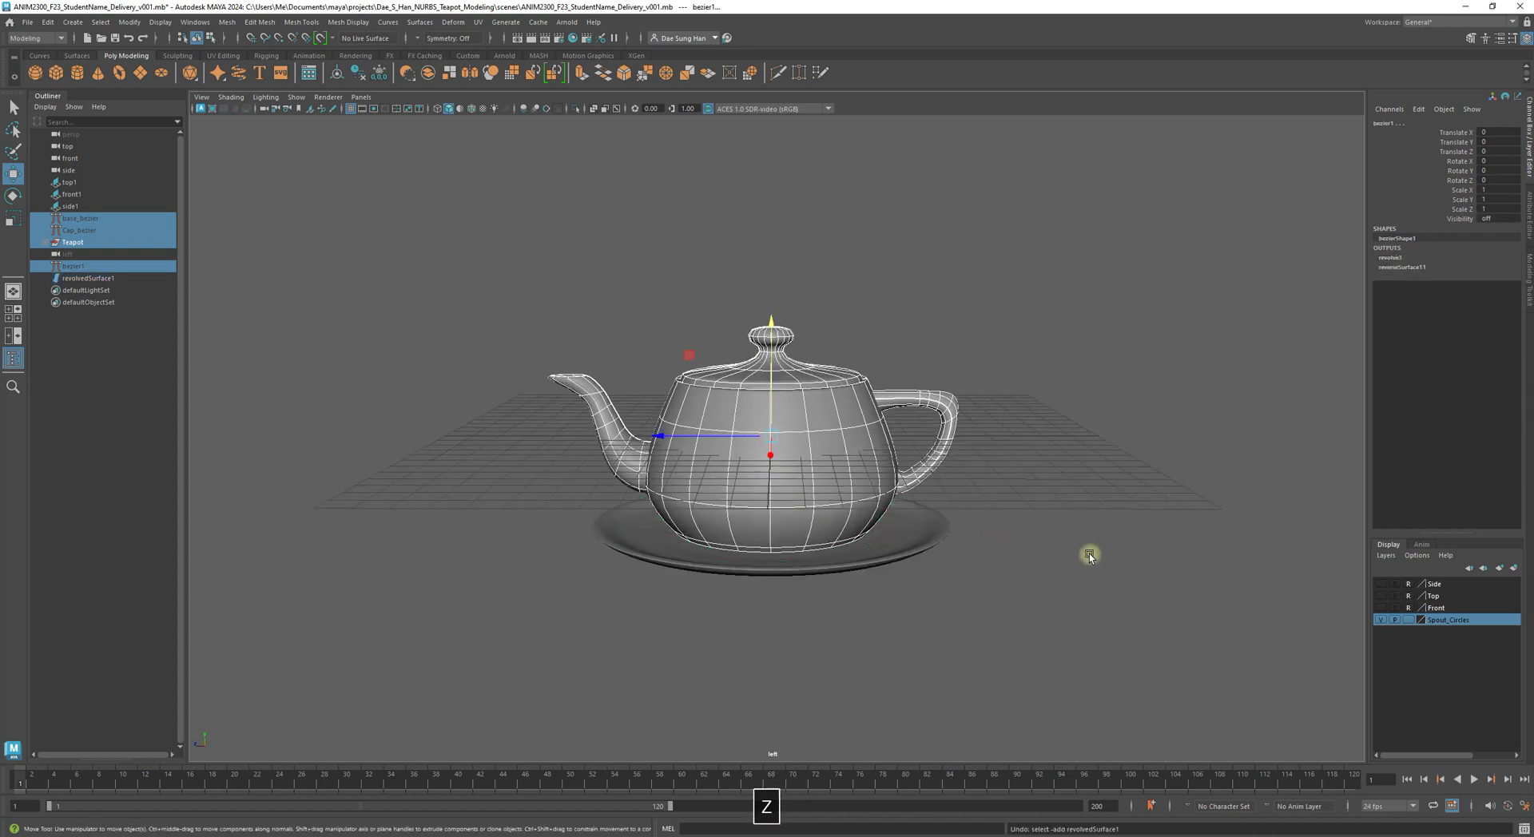
key("shift+z")
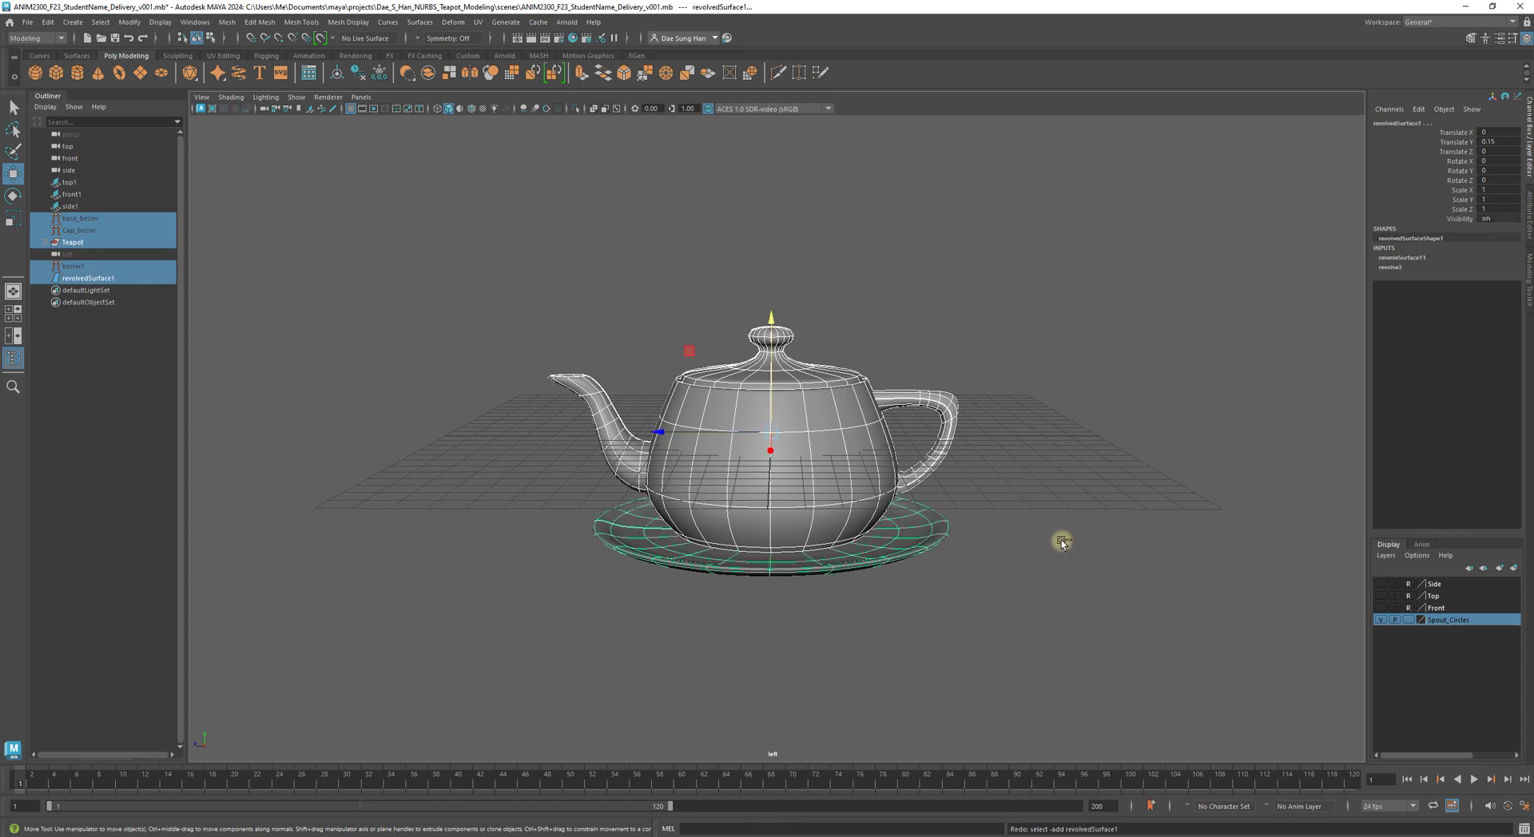
key("ctrl+y")
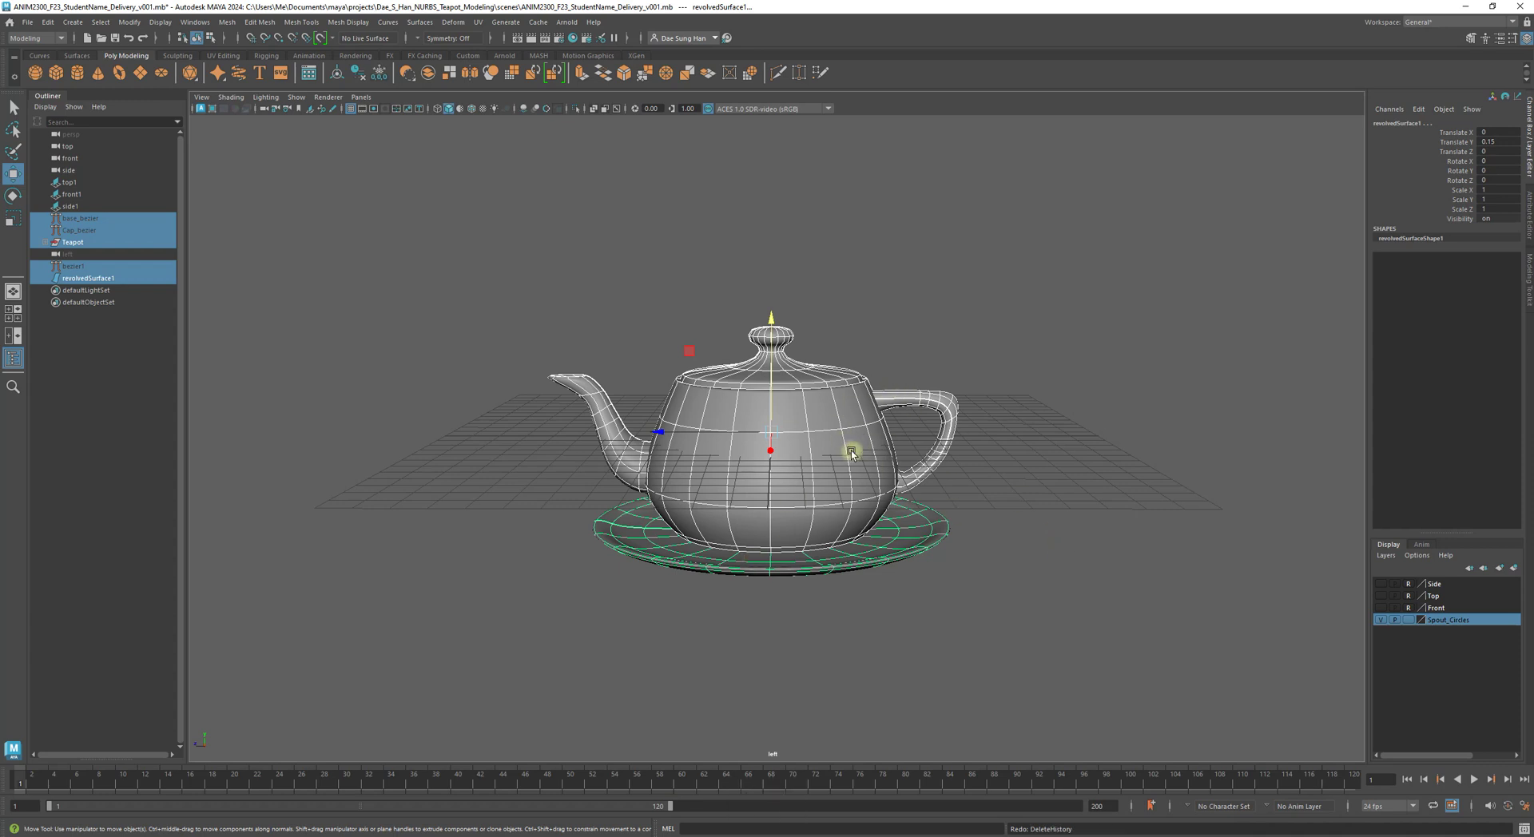
- Expand the Teapot group and check the transform values of the bezier curves, cap, Spout_Loft, handle and base one by one
middle_click_drag(852, 446, 873, 404, "alt")
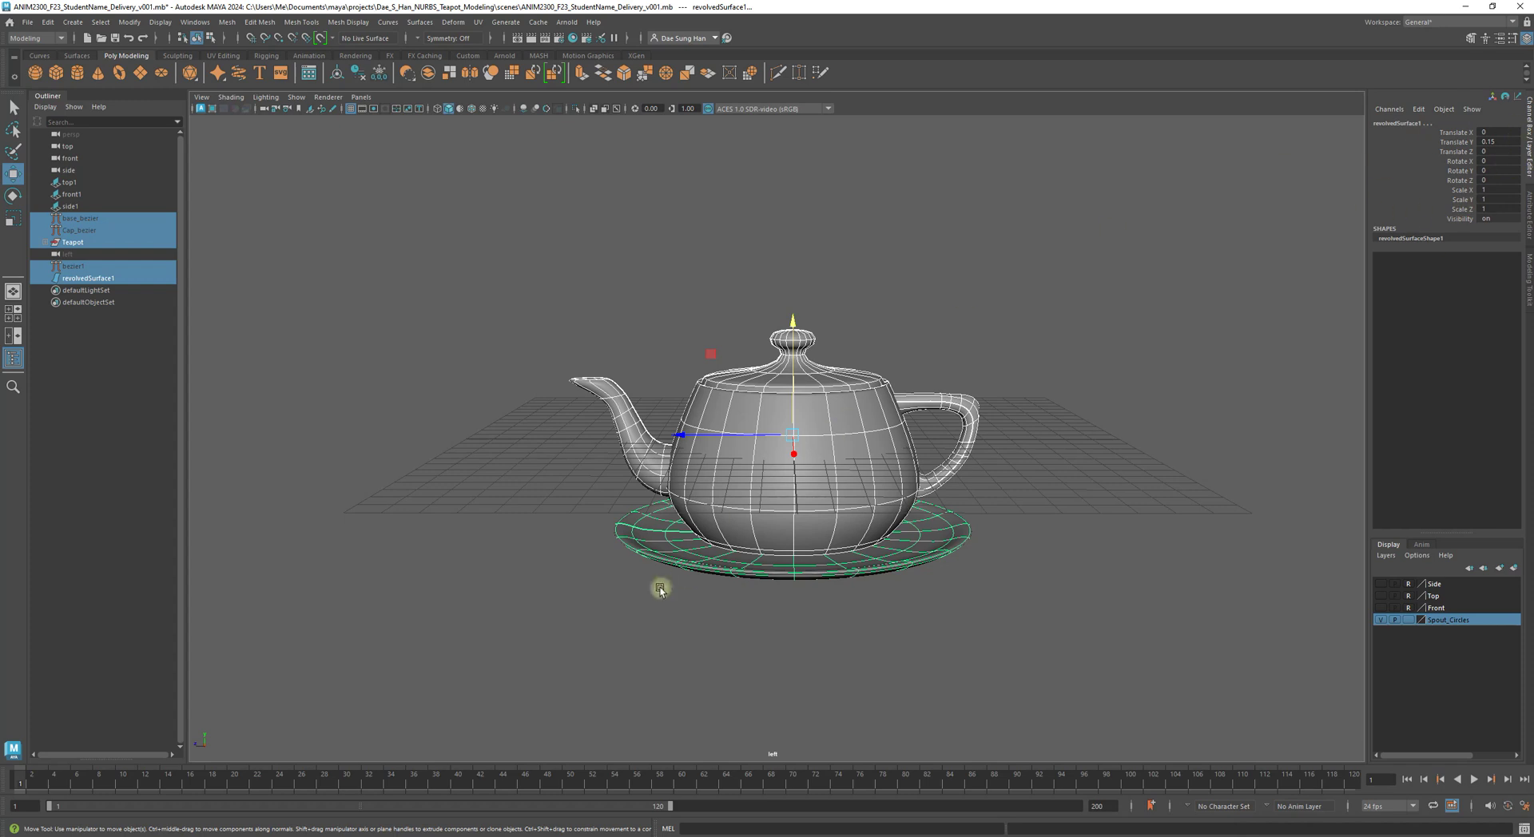
left_click_drag(688, 529, 714, 512, "alt")
right_click_drag(714, 512, 819, 511, "alt")
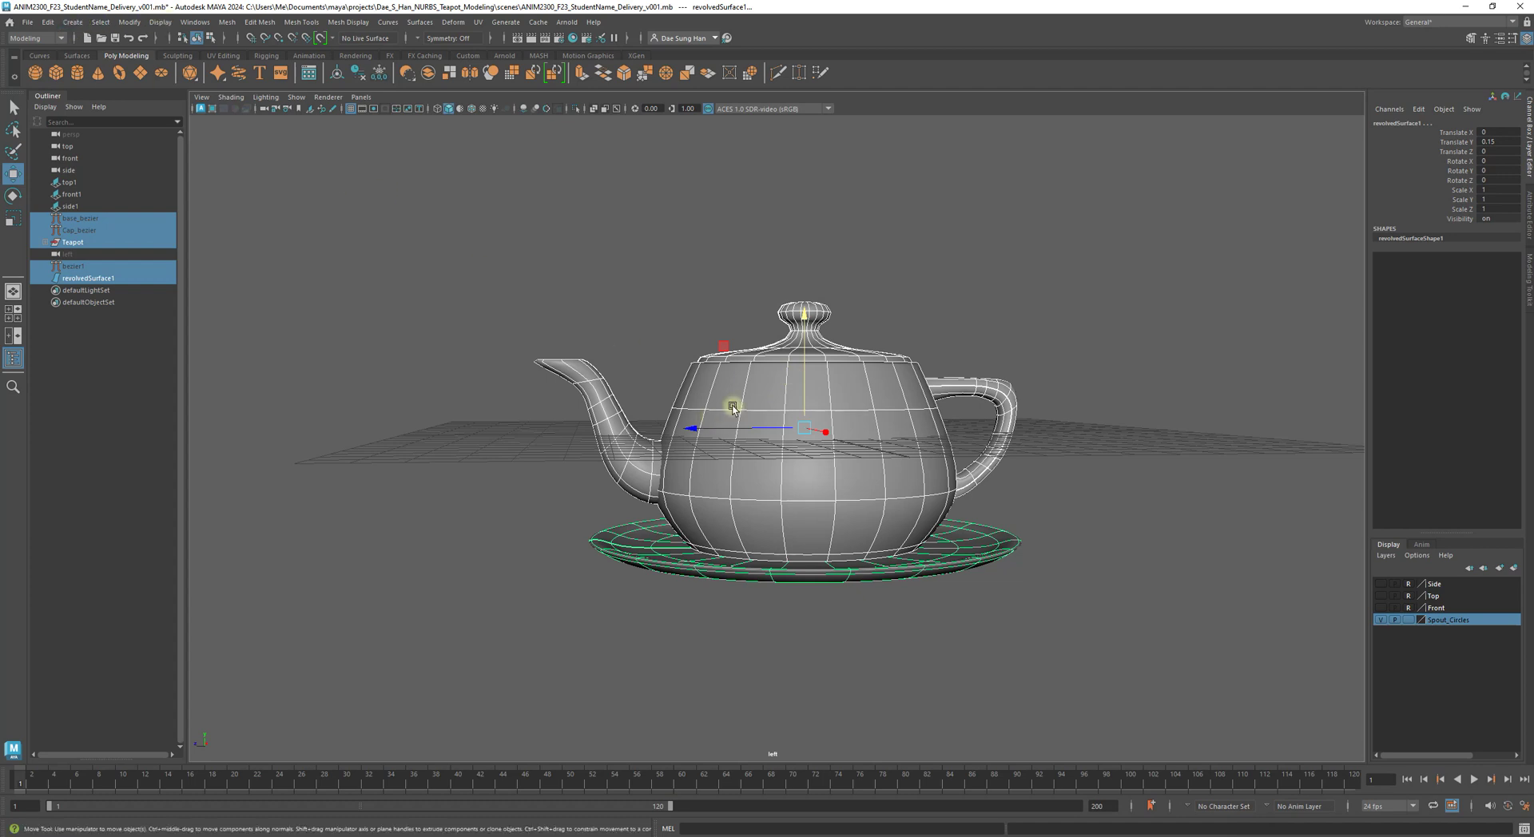
left_click(76, 219)
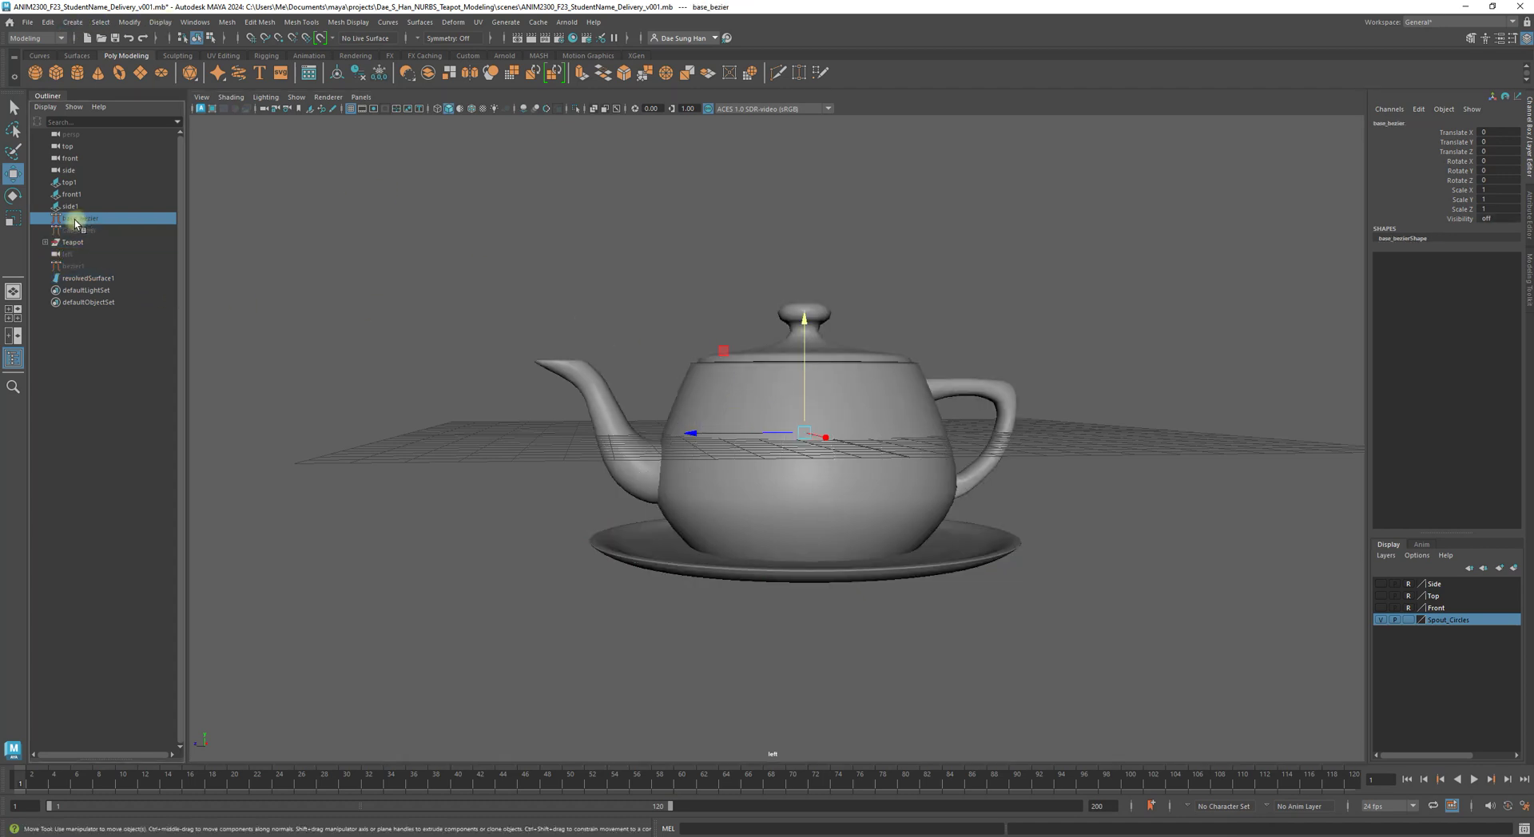
left_click(82, 231)
left_click(72, 242)
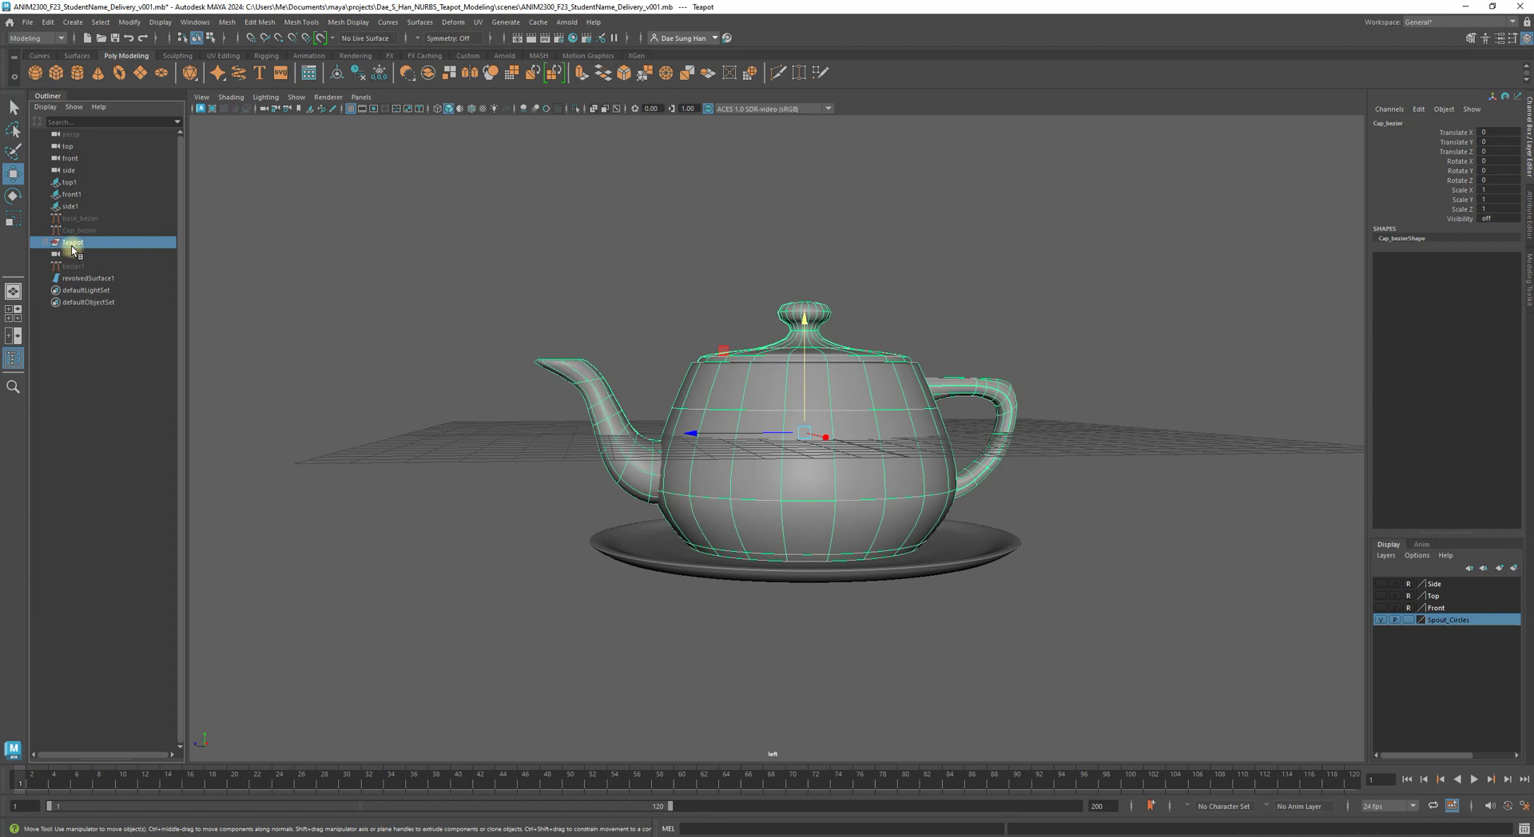
left_click(45, 243)
left_click(76, 254)
left_click(85, 266)
left_click(81, 278)
left_click(93, 290)
left_click(94, 278)
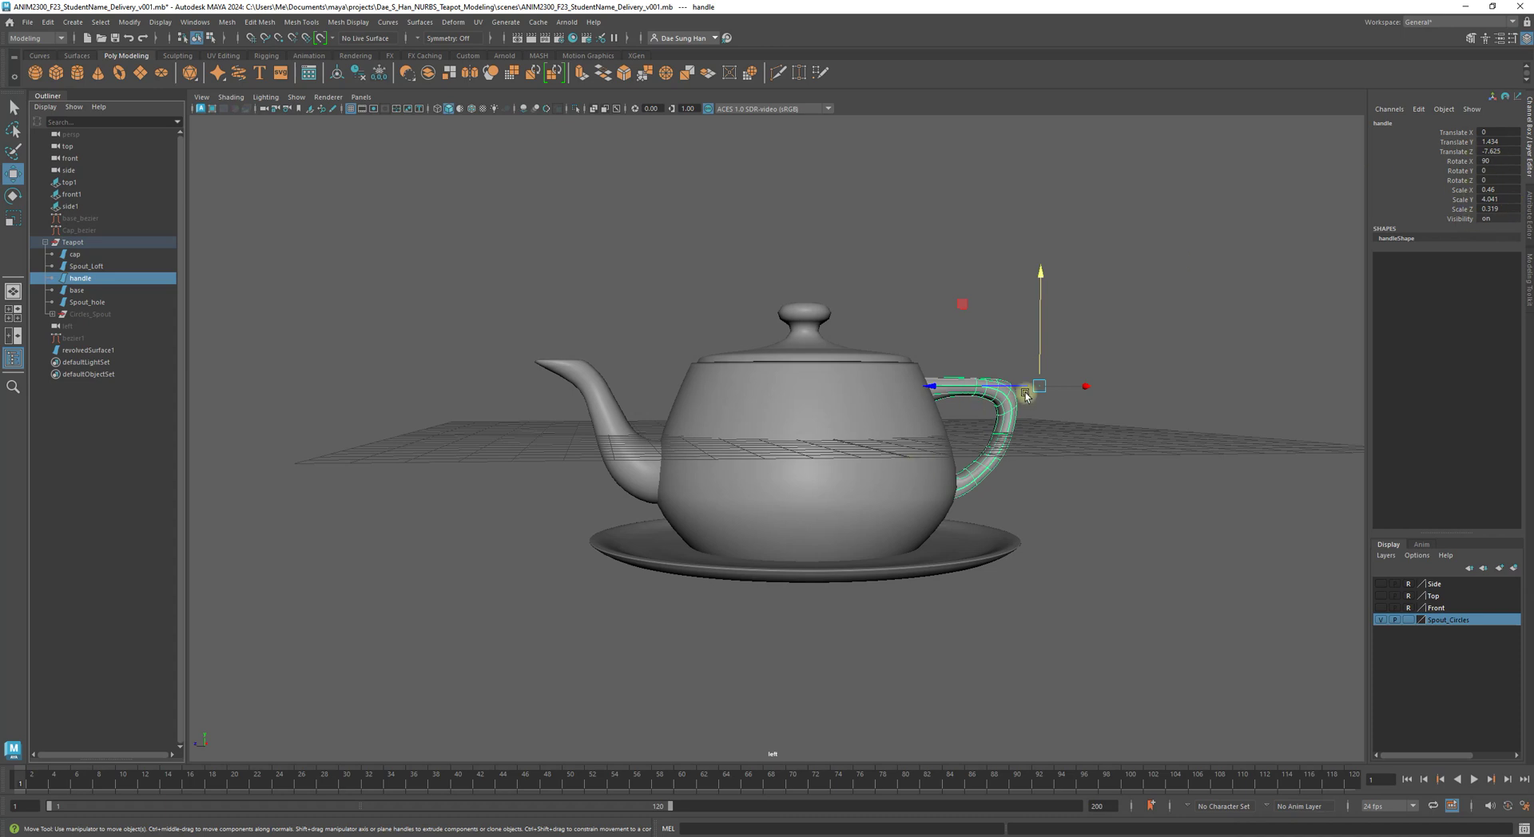
left_click_drag(1065, 435, 1041, 445, "alt")
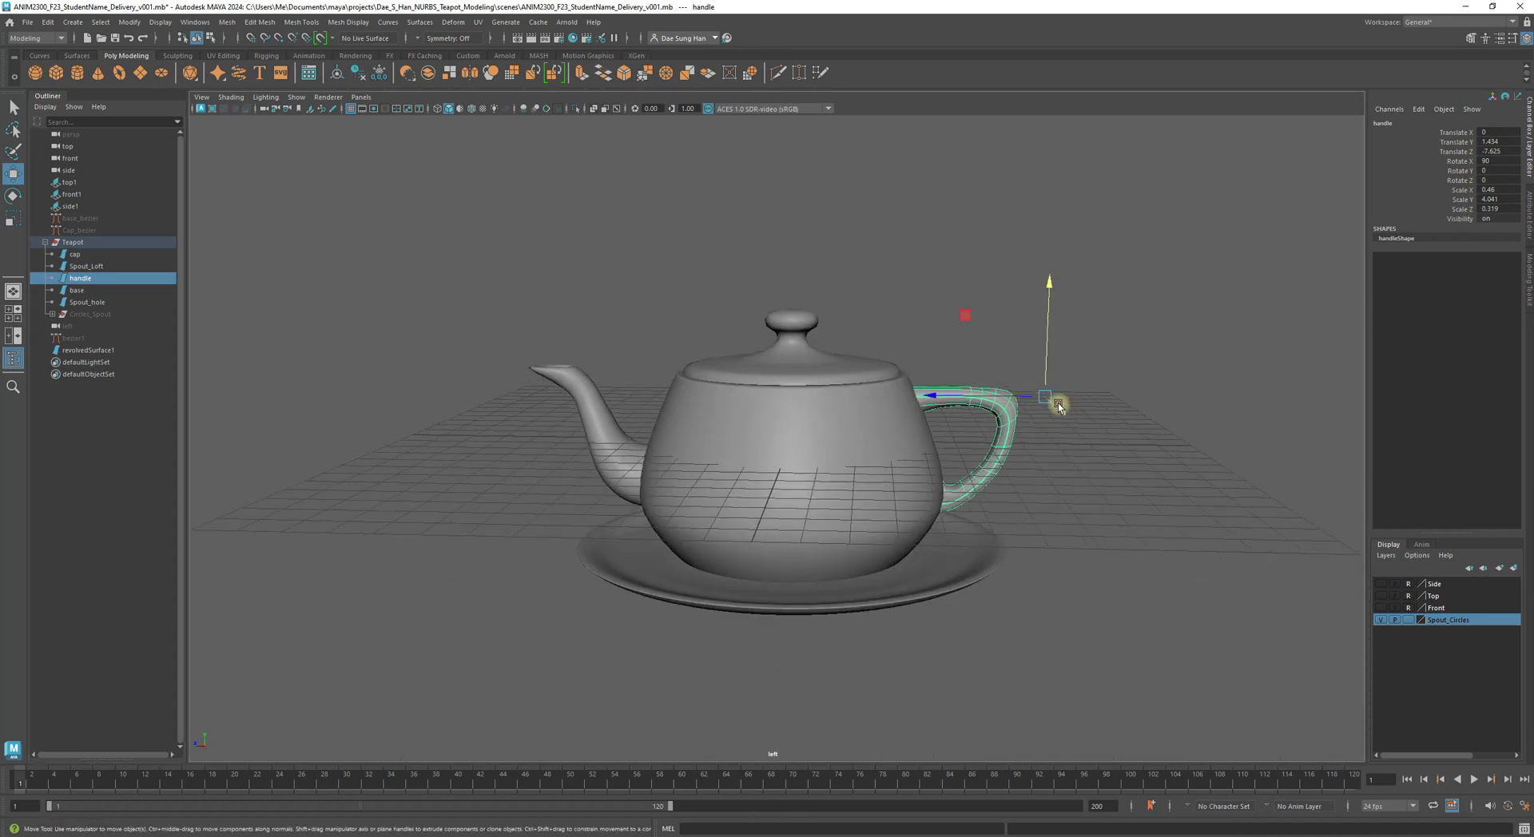
left_click_drag(1040, 432, 1031, 417, "alt")
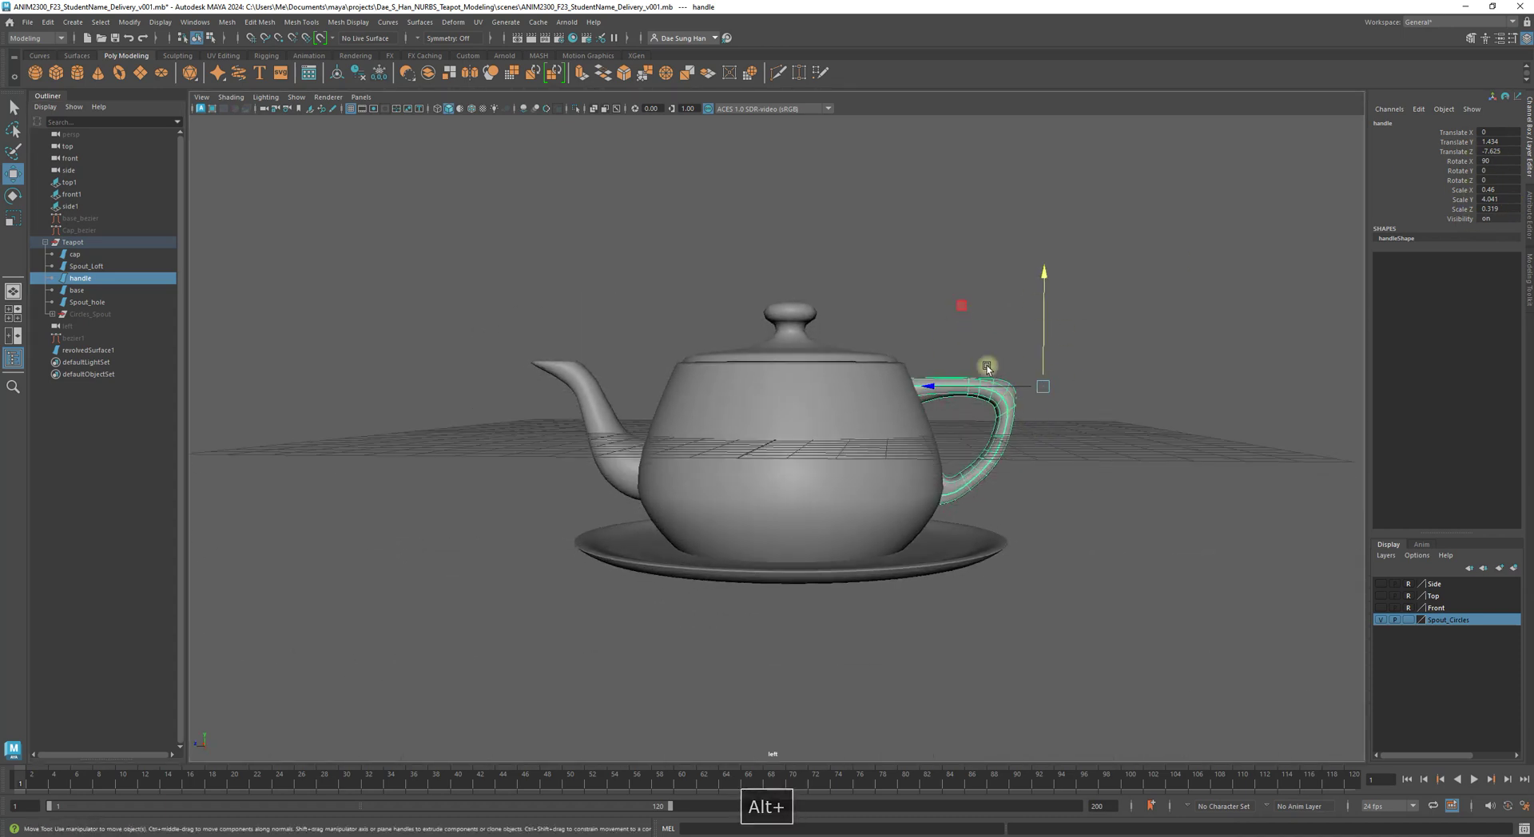
- Try raising the Teapot group by about 5 units along Y and undo the move
left_click_drag(71, 281, 74, 242)
left_click(75, 241)
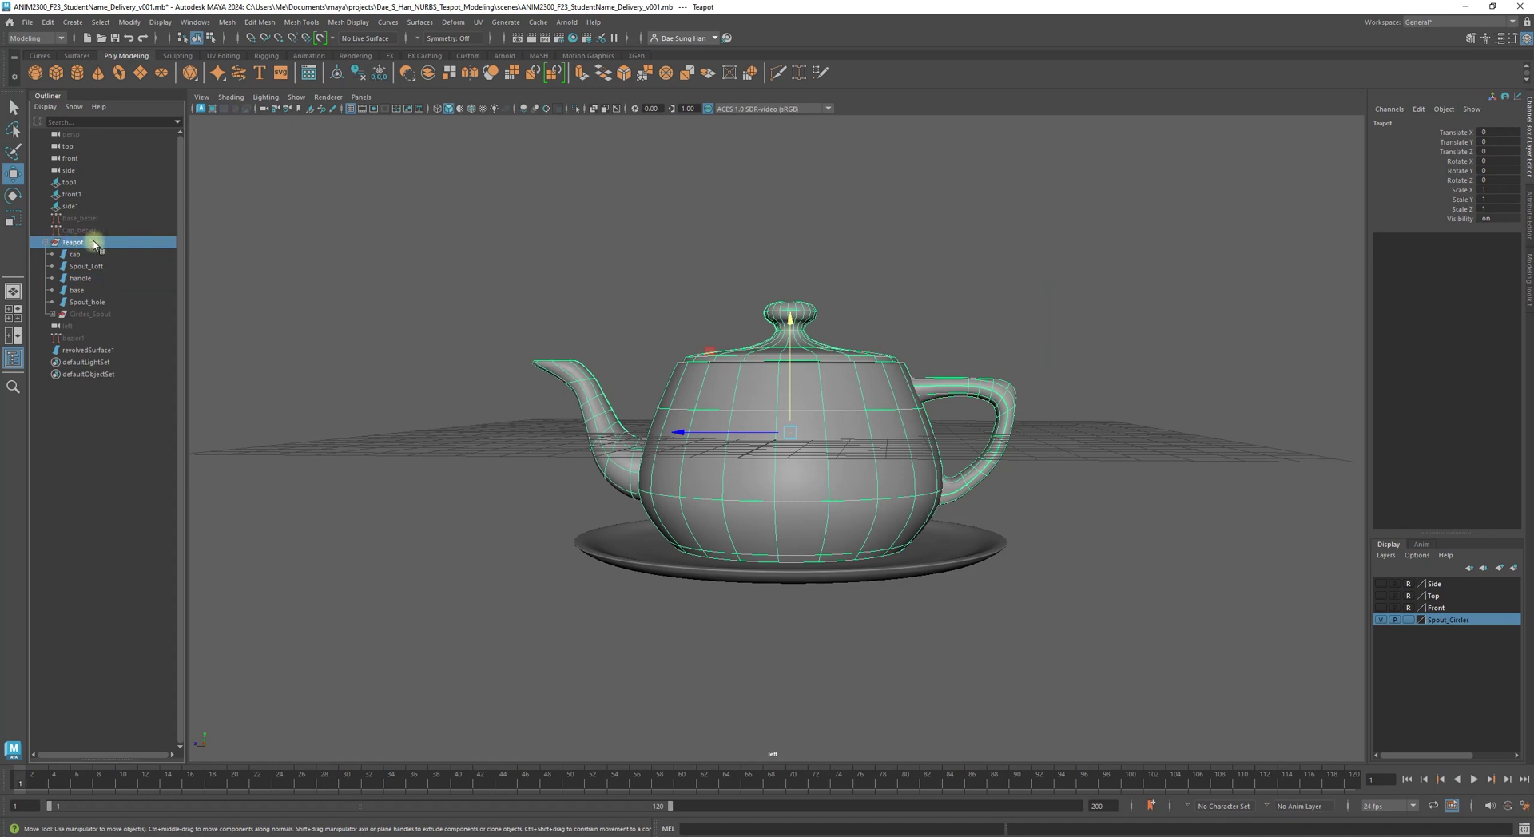
left_click_drag(789, 319, 806, 149)
key("z")
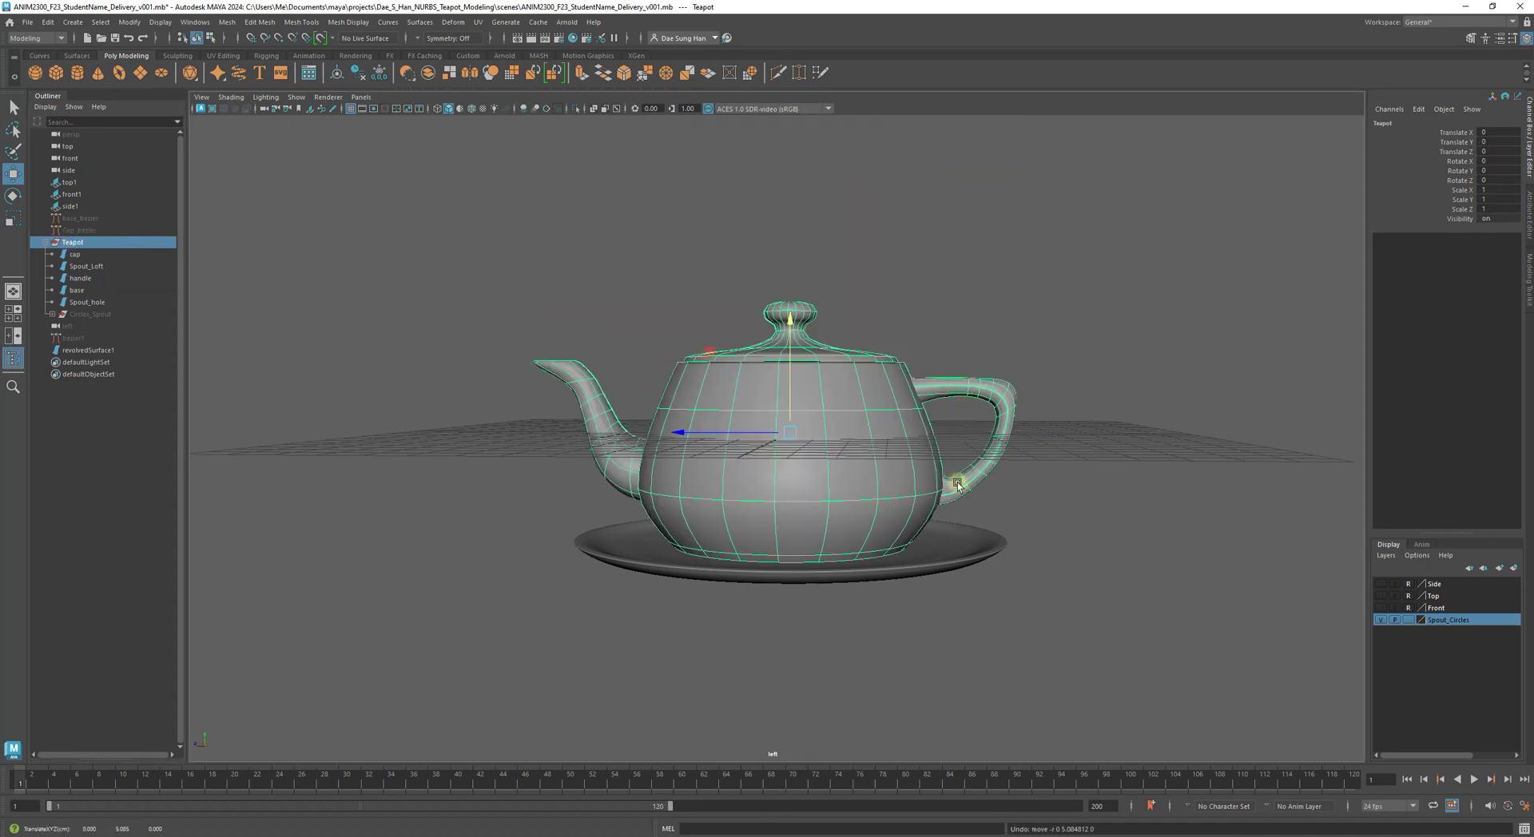
left_click_drag(912, 491, 568, 386, "alt")
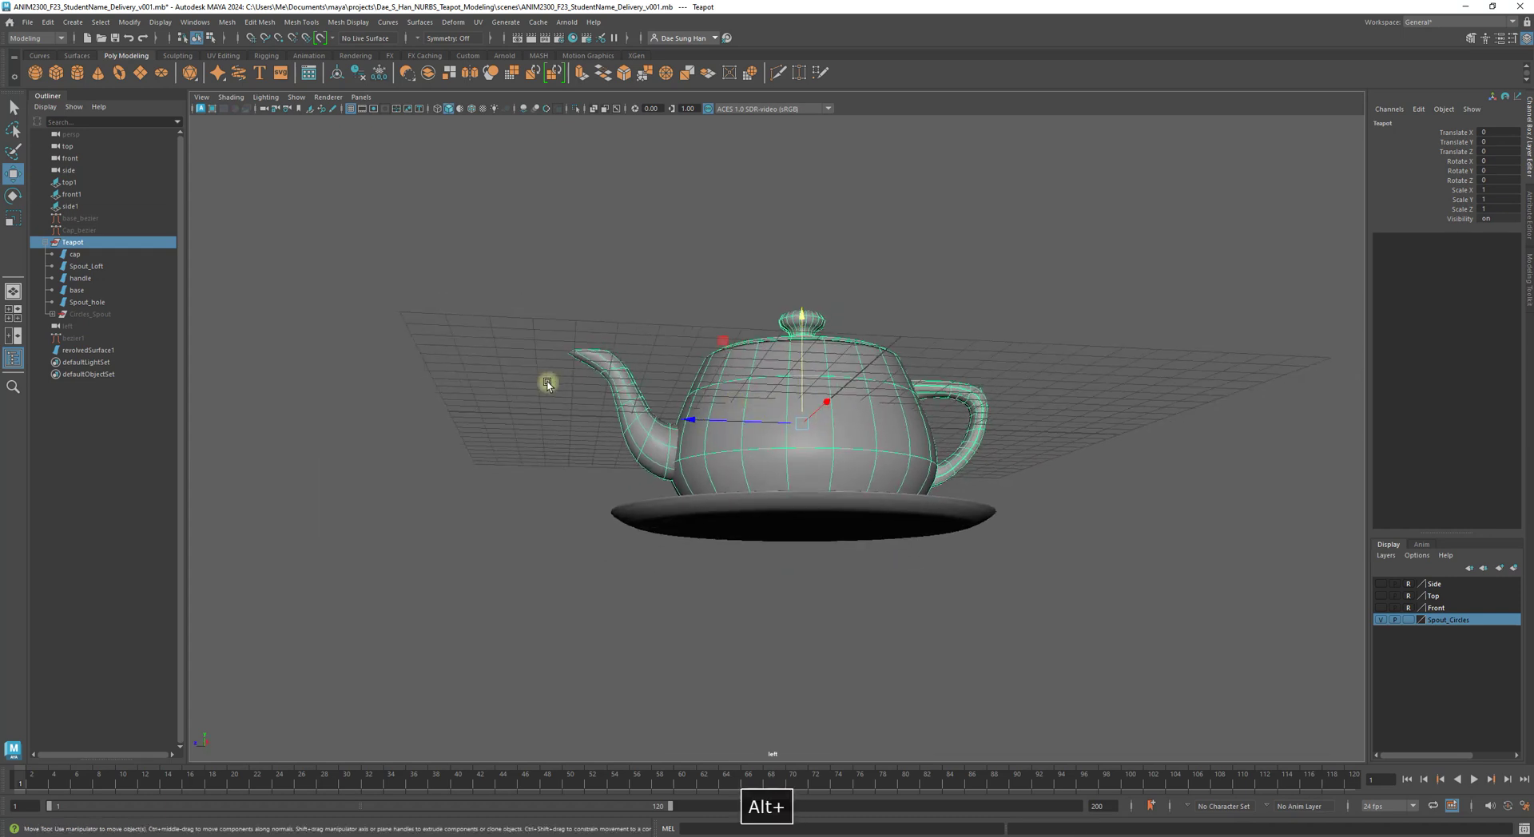
mouse_move(815, 419)
left_mouse_down("alt")
mouse_move(802, 442)
mouse_move(792, 424)
left_mouse_up("alt")
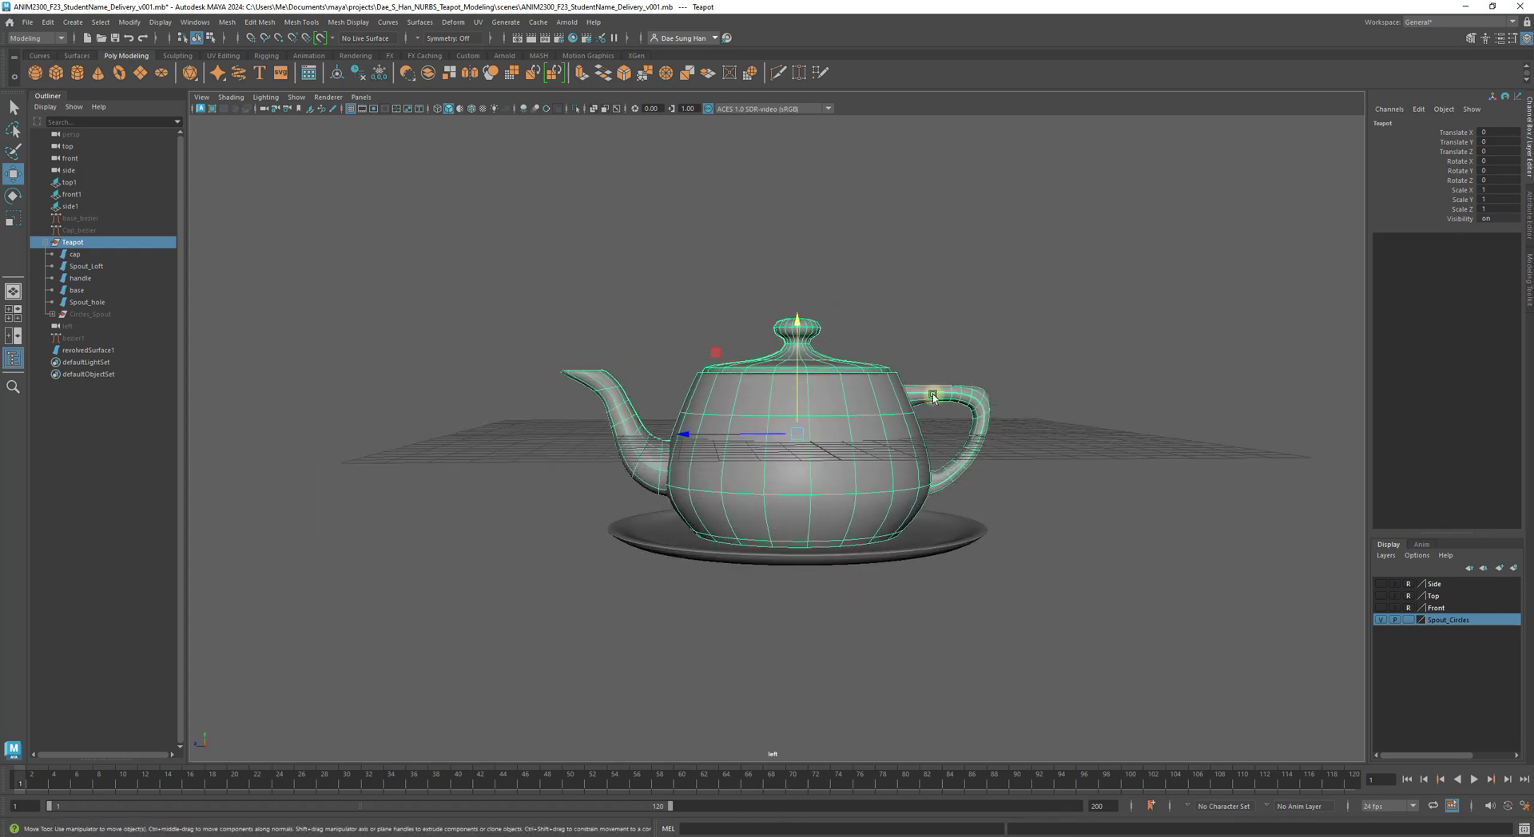
- Freeze the transformations of base_bezier, Cap_bezier, the Teapot group with all its children, bezier1 and the saucer surface
left_click(90, 219)
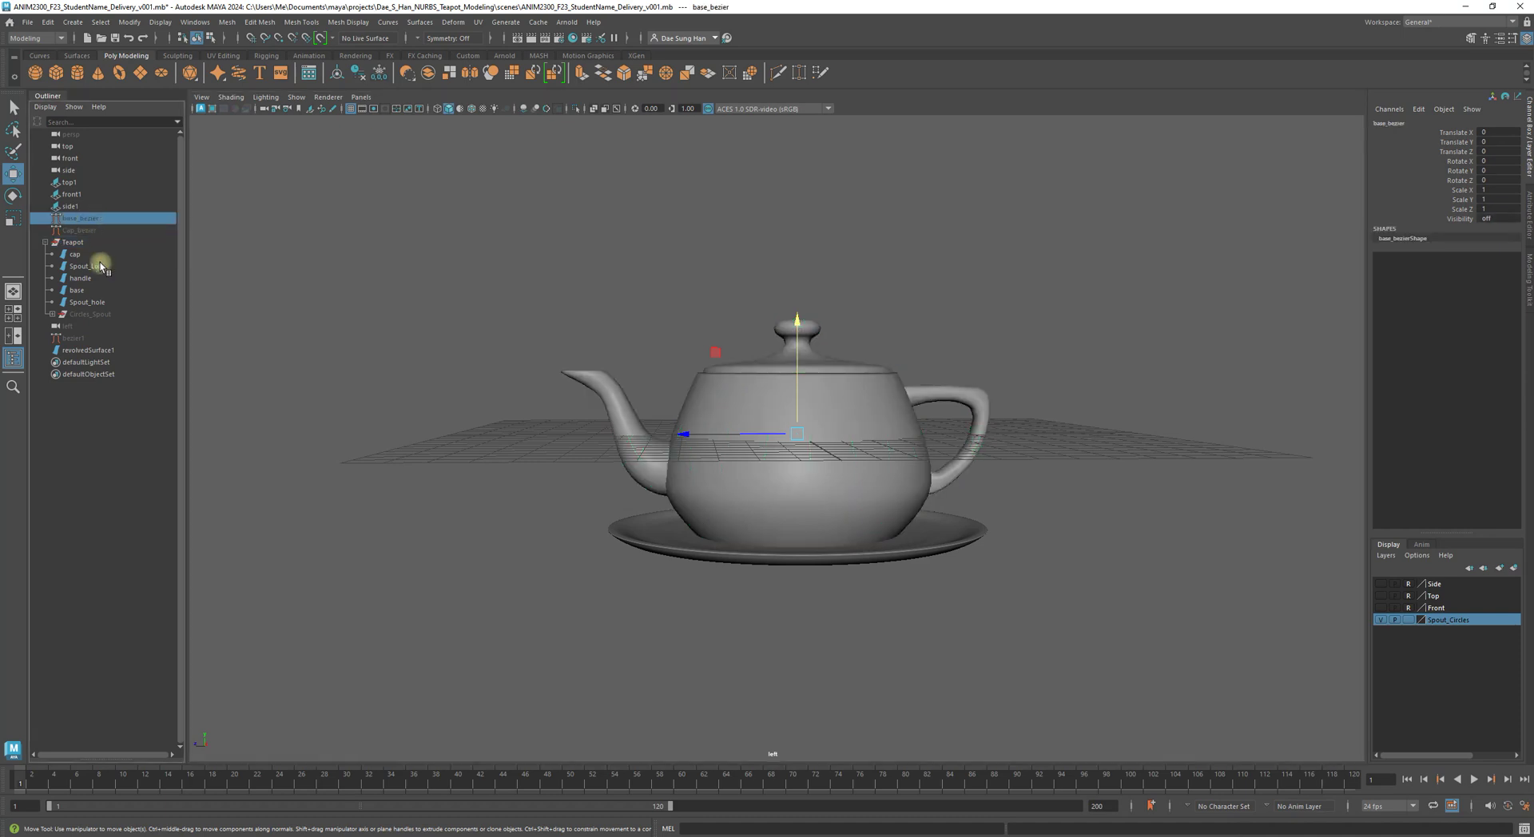
left_click(96, 317, "shift")
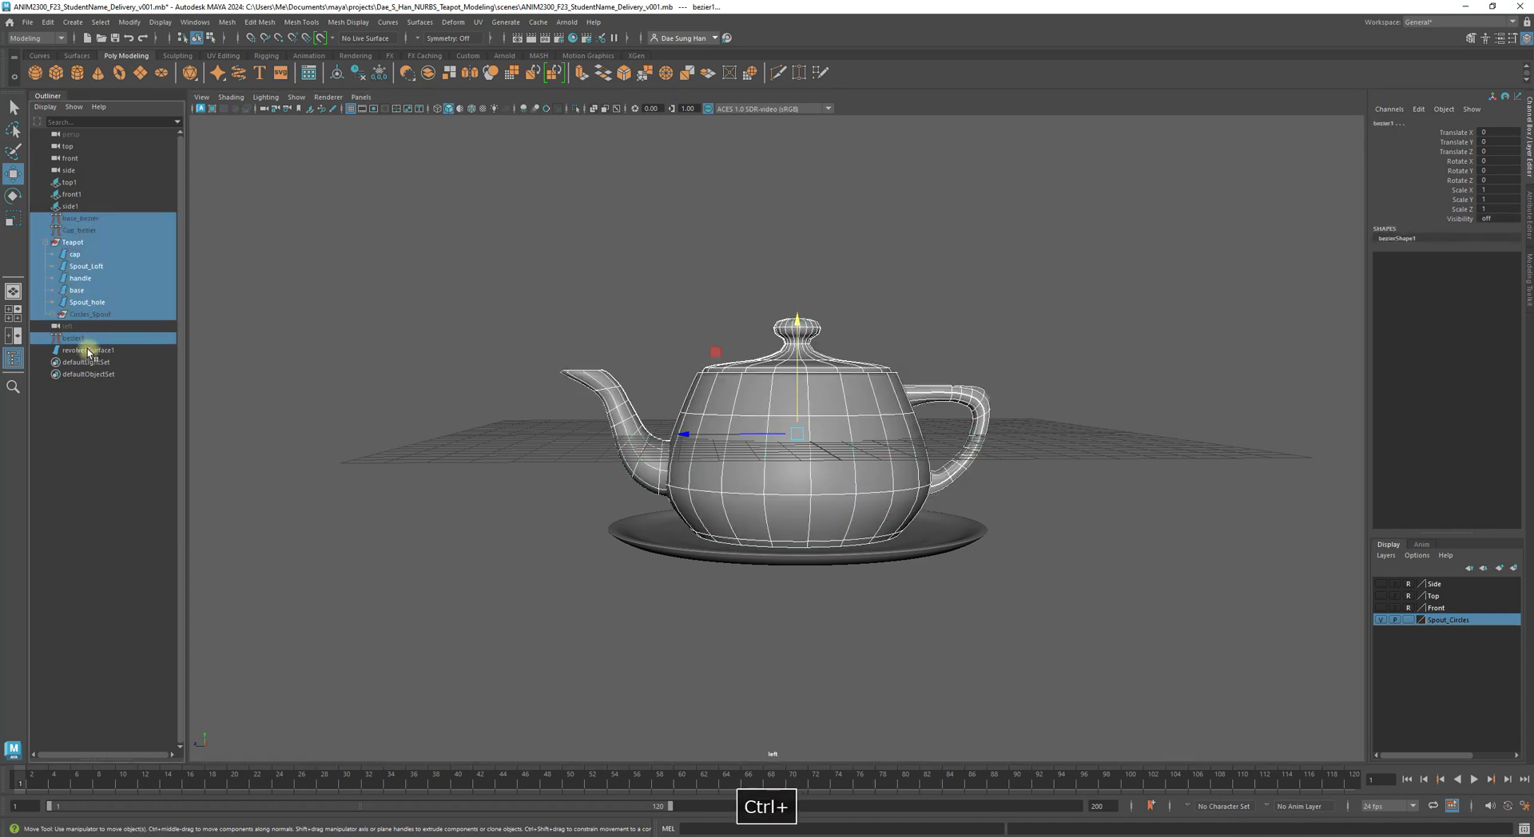
left_click(88, 350)
left_click_drag(88, 350, 102, 315)
key("ctrl+z")
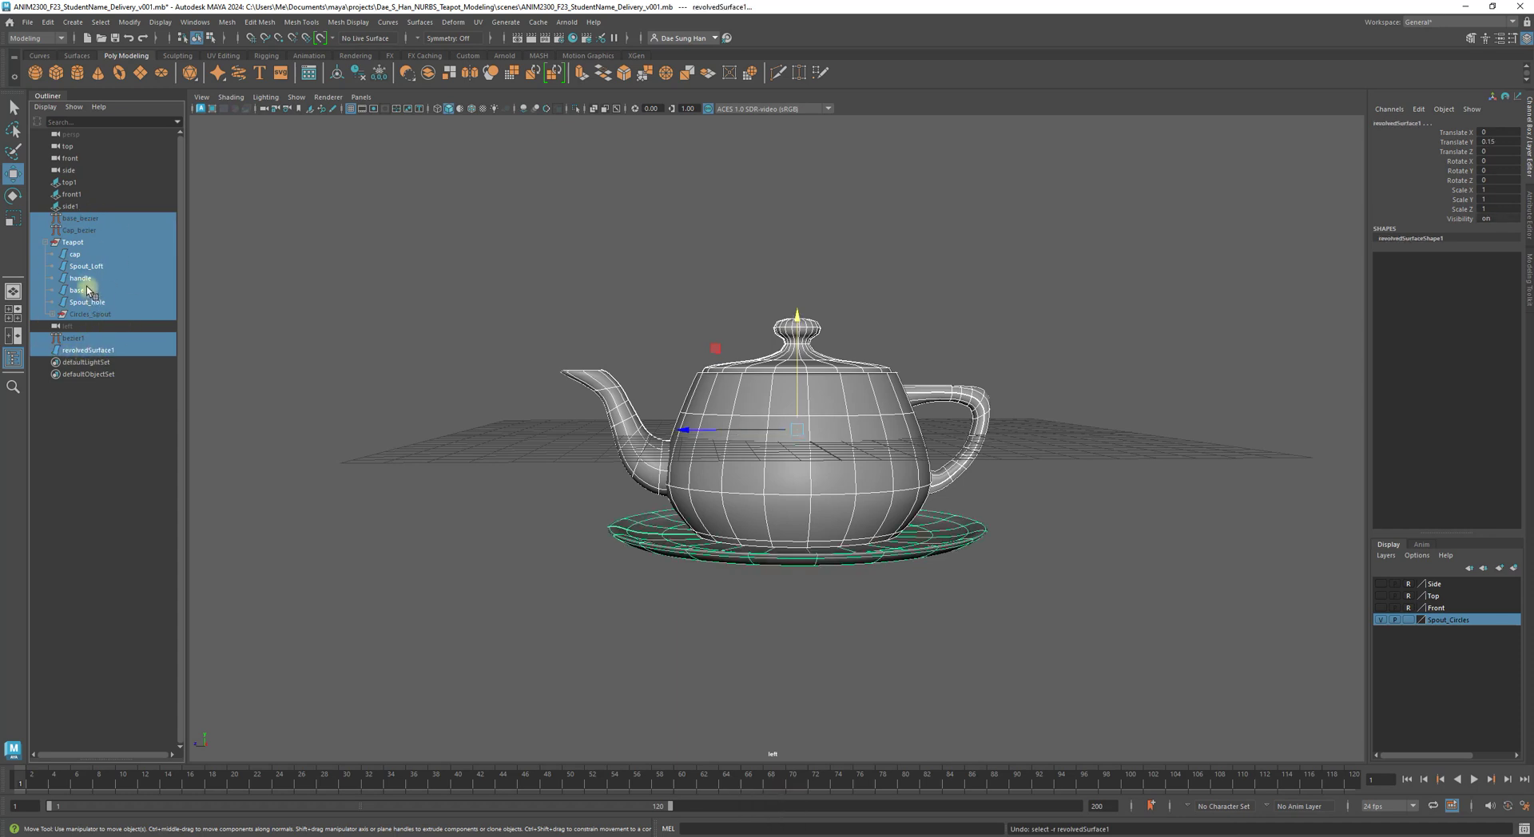
left_click(130, 24)
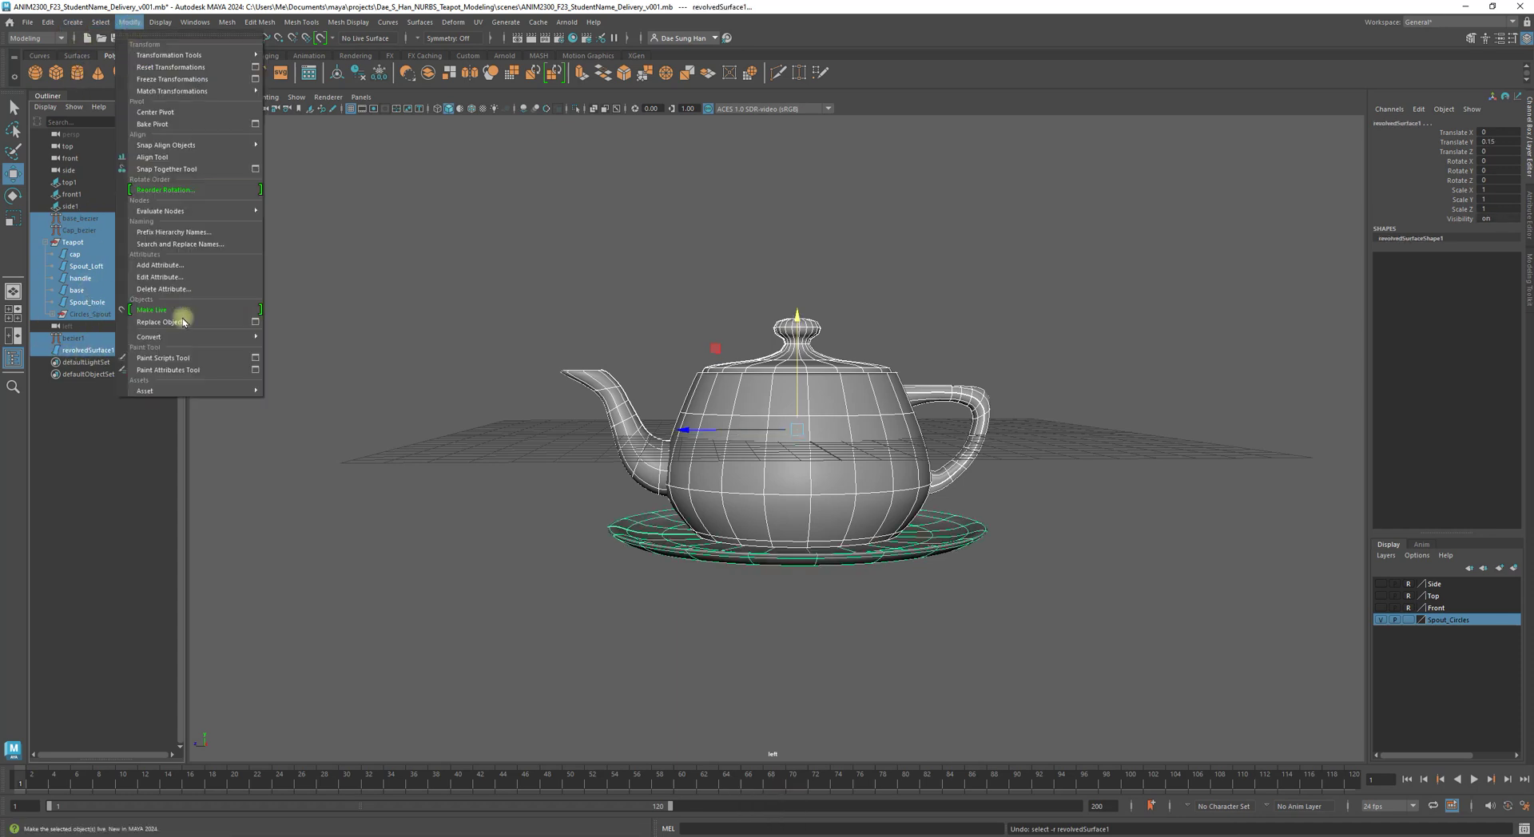
left_click(186, 79)
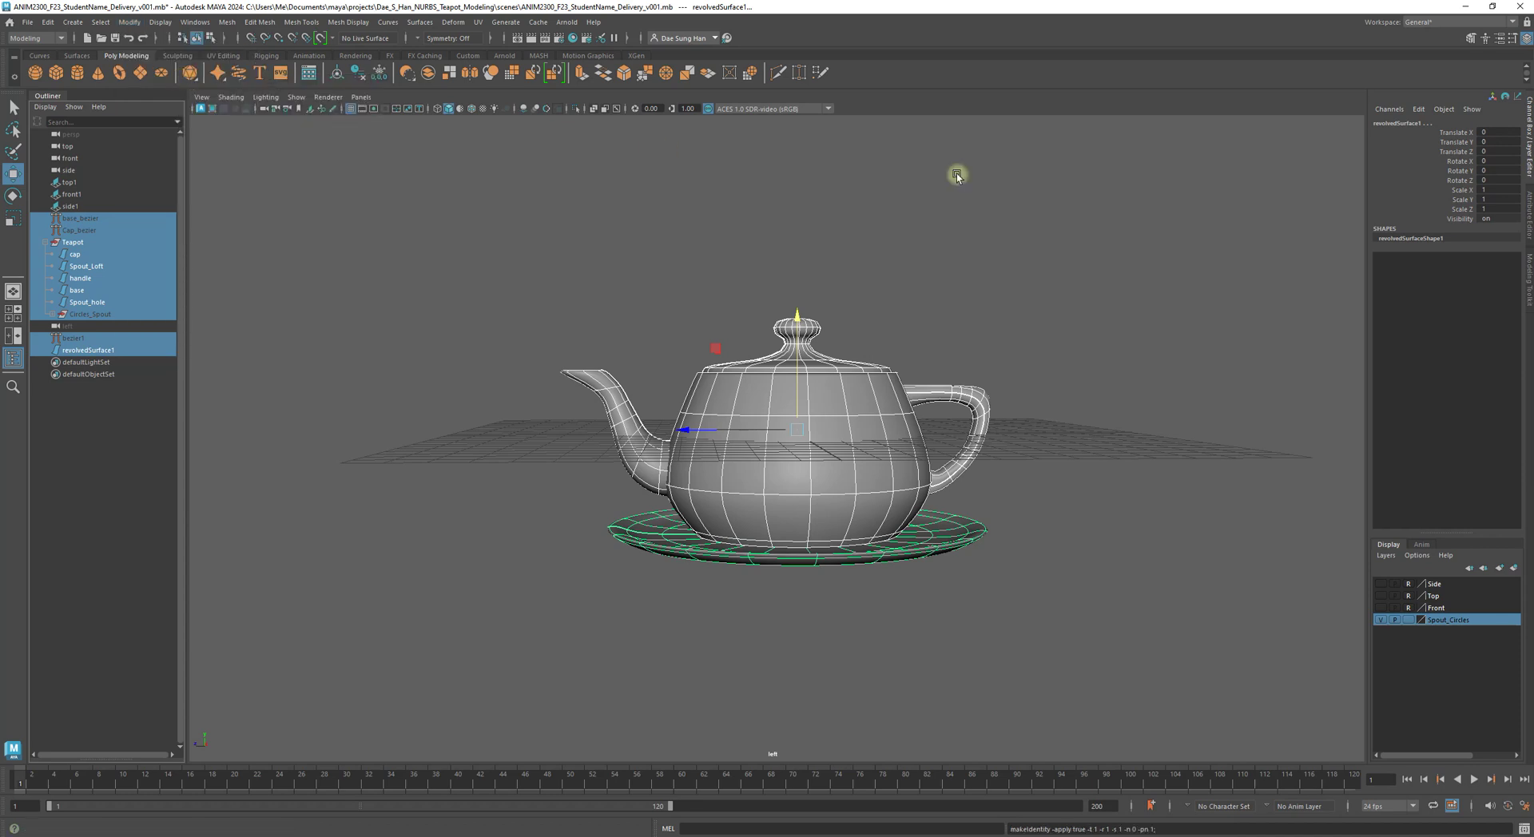
- Collapse the Teapot group, select it with the bezier curves and saucer surface, and review the Delete History and Freeze Transformations commands
left_click(1249, 467)
left_click(46, 242)
left_click(82, 238, "shift")
left_click(74, 266, "ctrl")
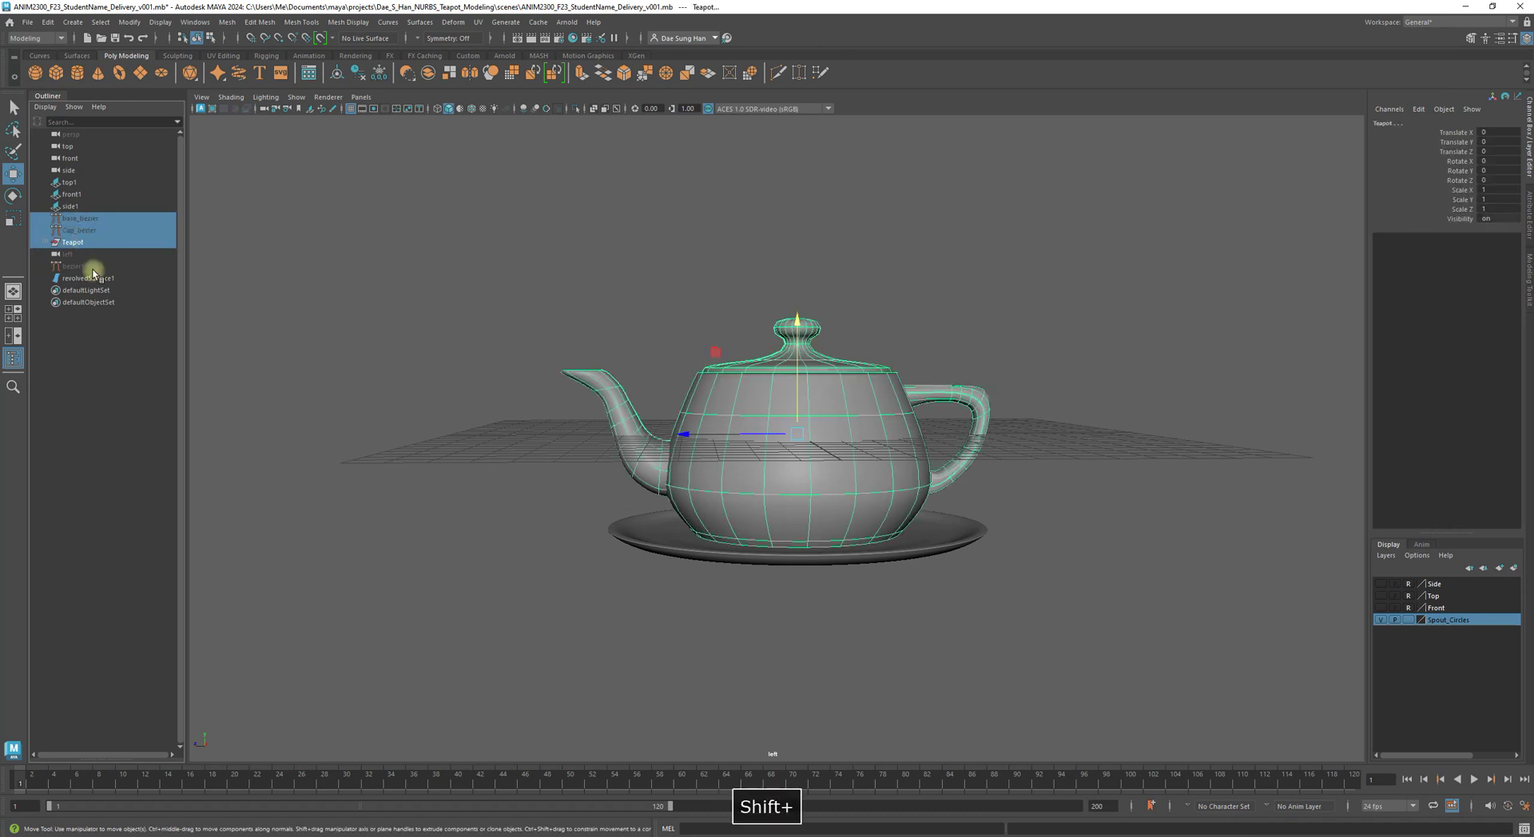
left_click(86, 278, "ctrl")
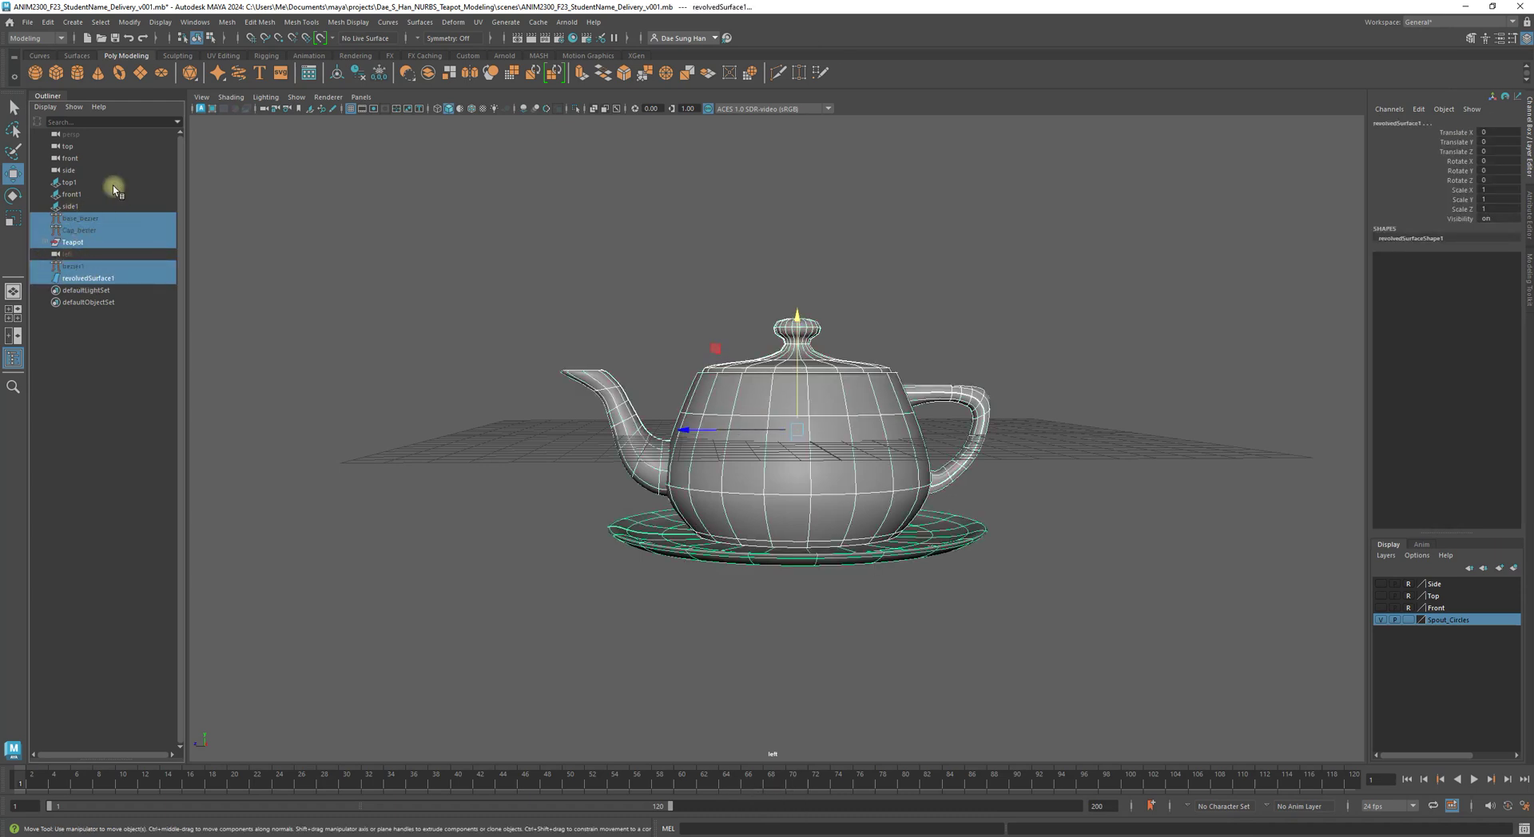
left_click(48, 23)
mouse_move(112, 165)
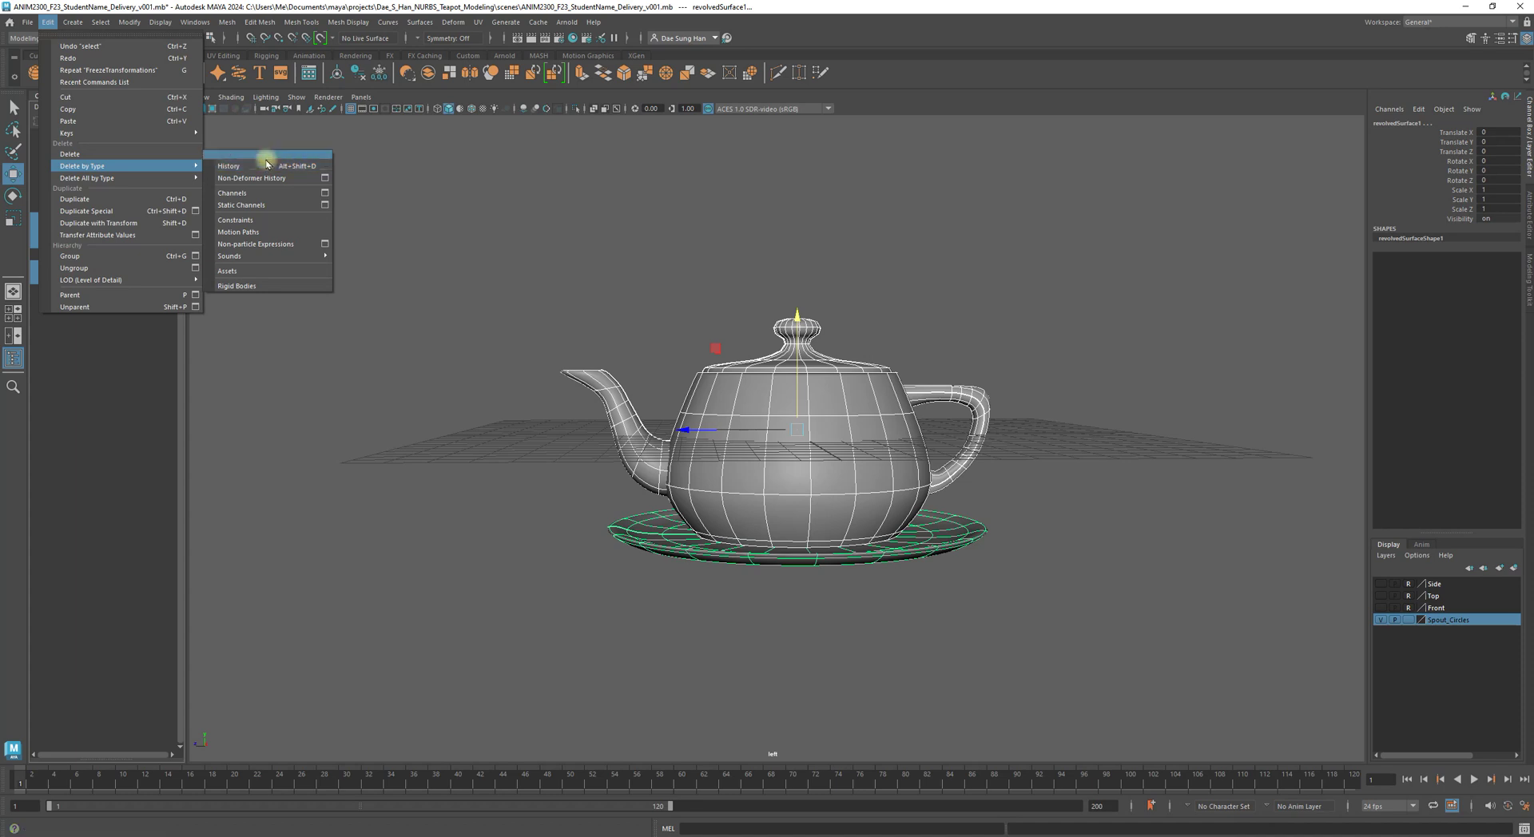
mouse_move(137, 27)
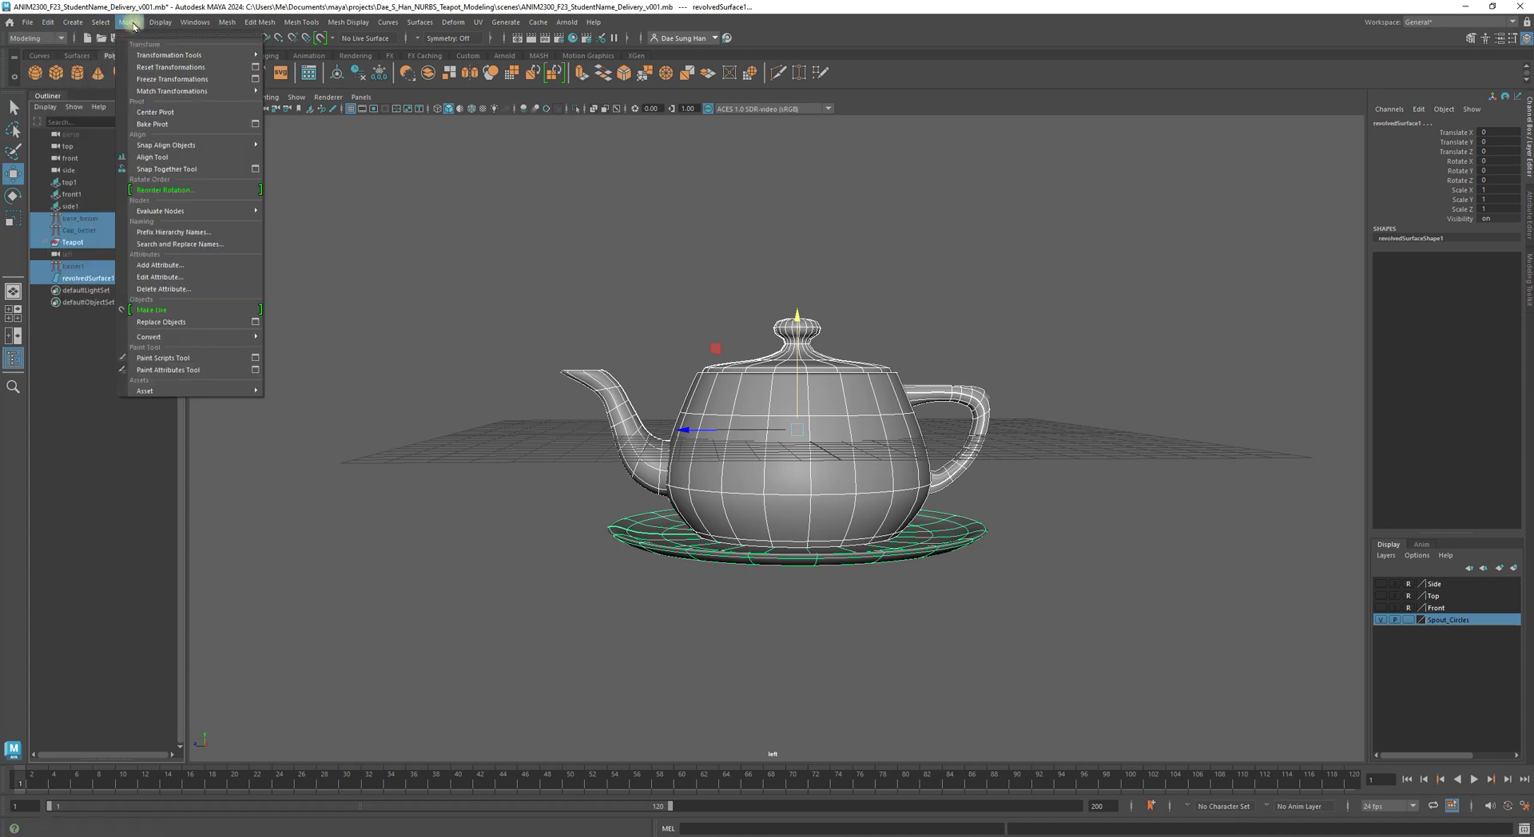
left_click(163, 102)
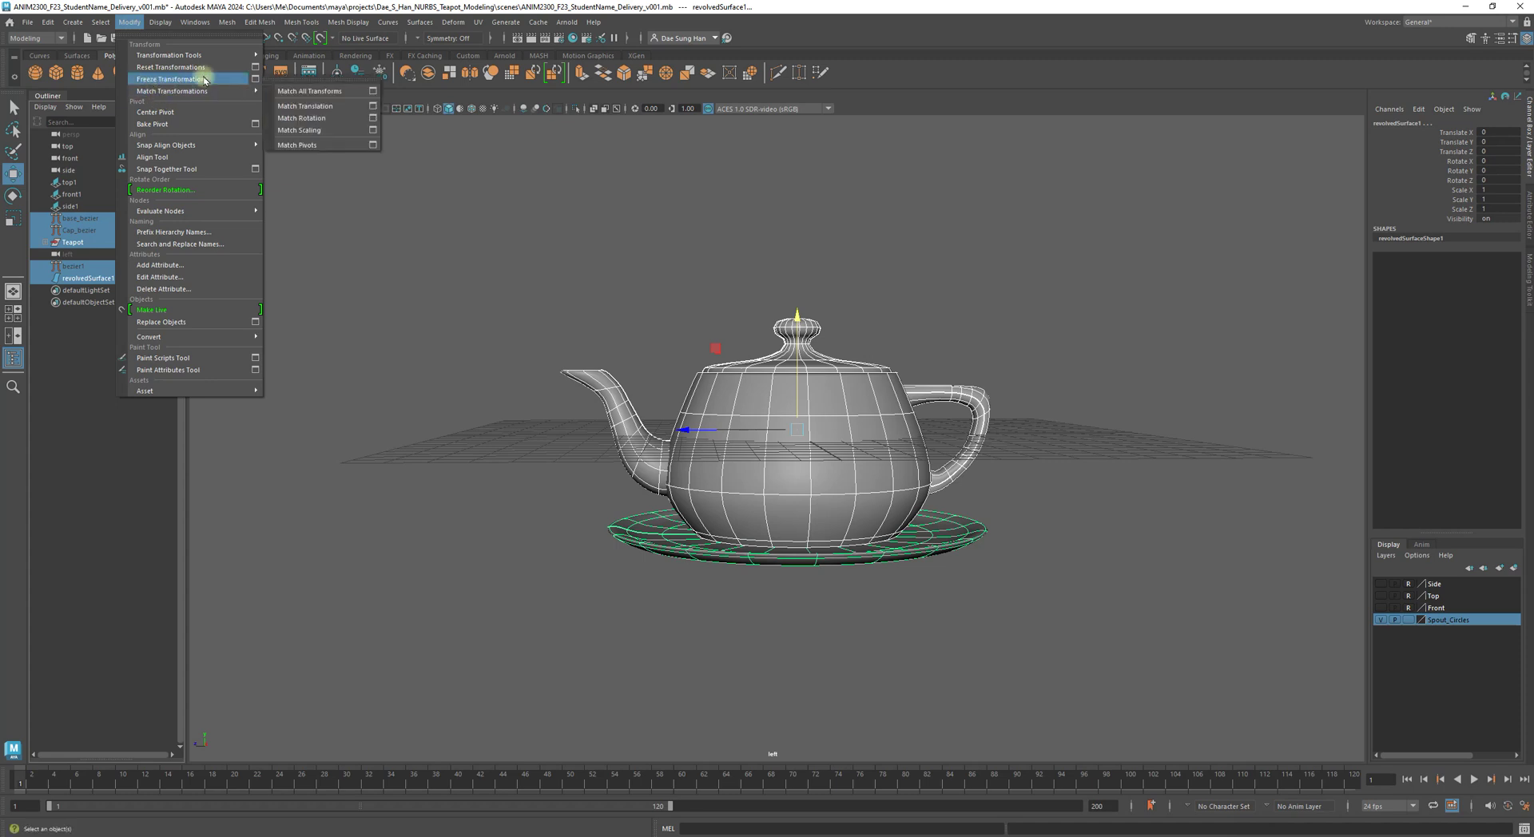
left_click(931, 353)
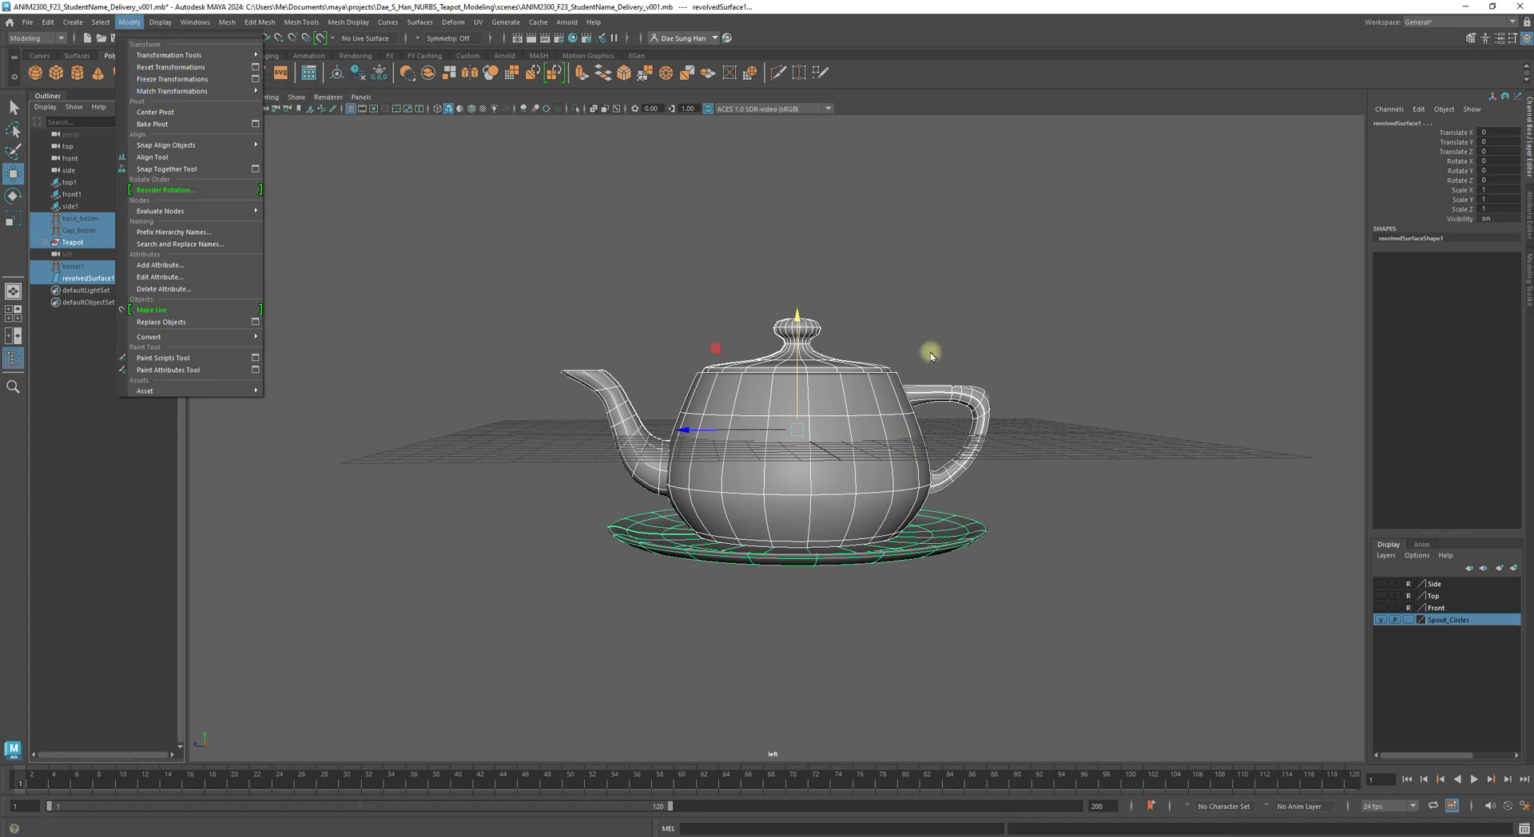
left_click(898, 312)
left_click(620, 396)
left_click_drag(619, 396, 925, 499, "alt")
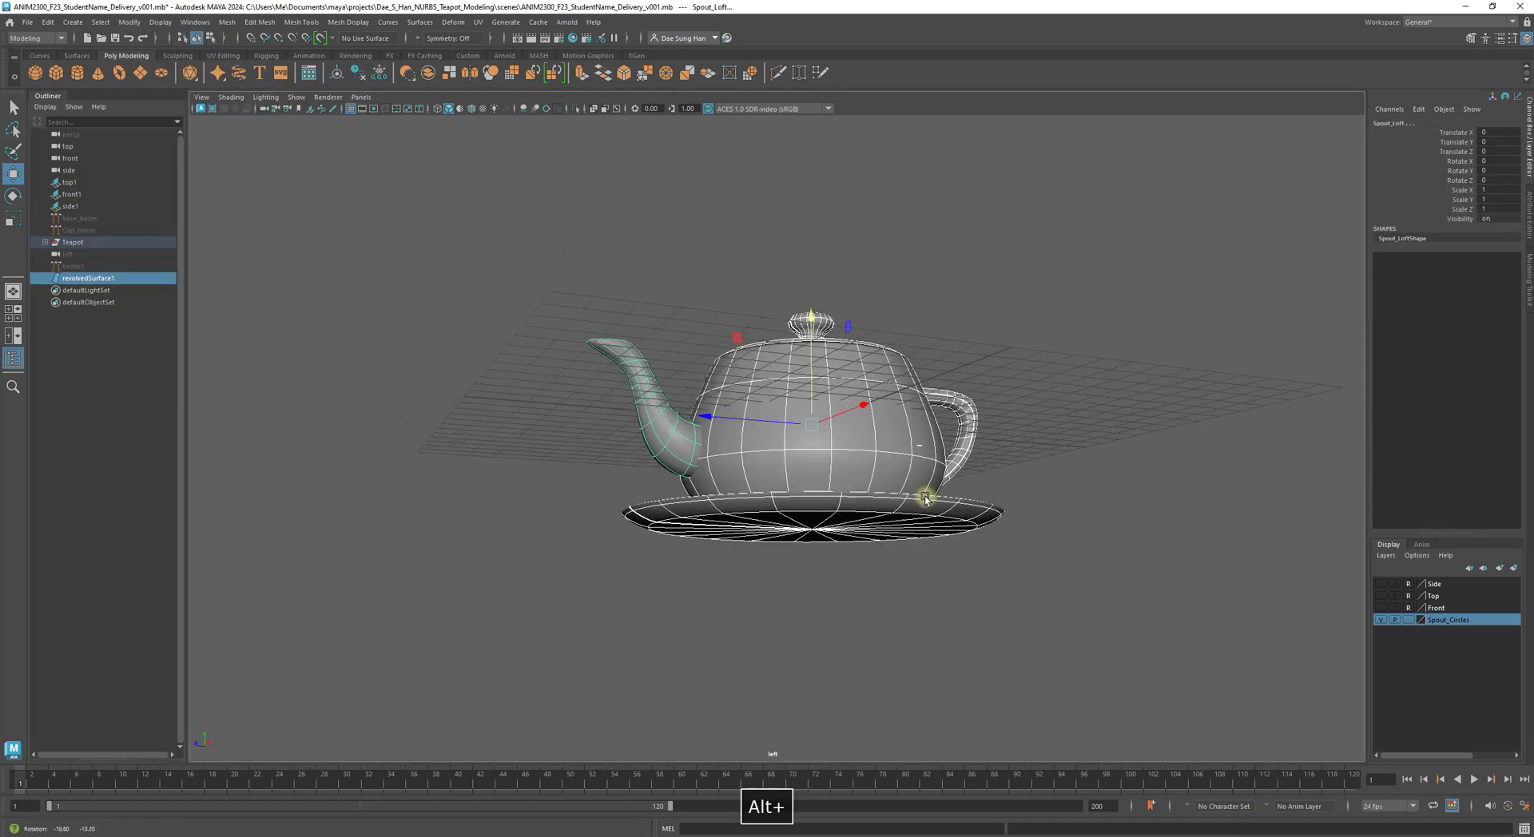
left_click(1055, 514)
left_click_drag(1110, 501, 494, 387, "alt")
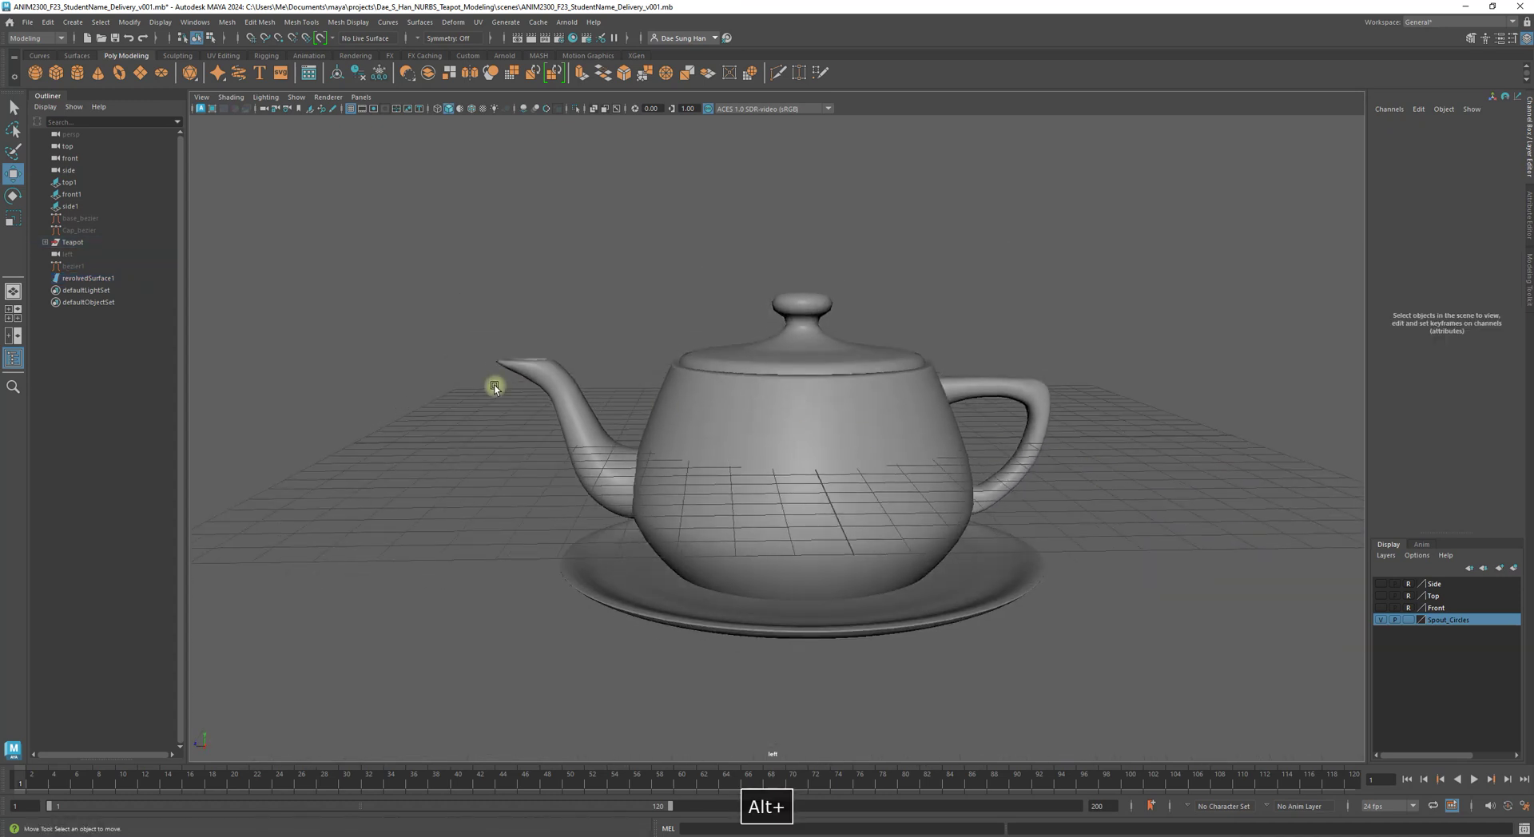
- Select the Teapot group together with the saucer surface and show them shaded in the side view
left_click(117, 242)
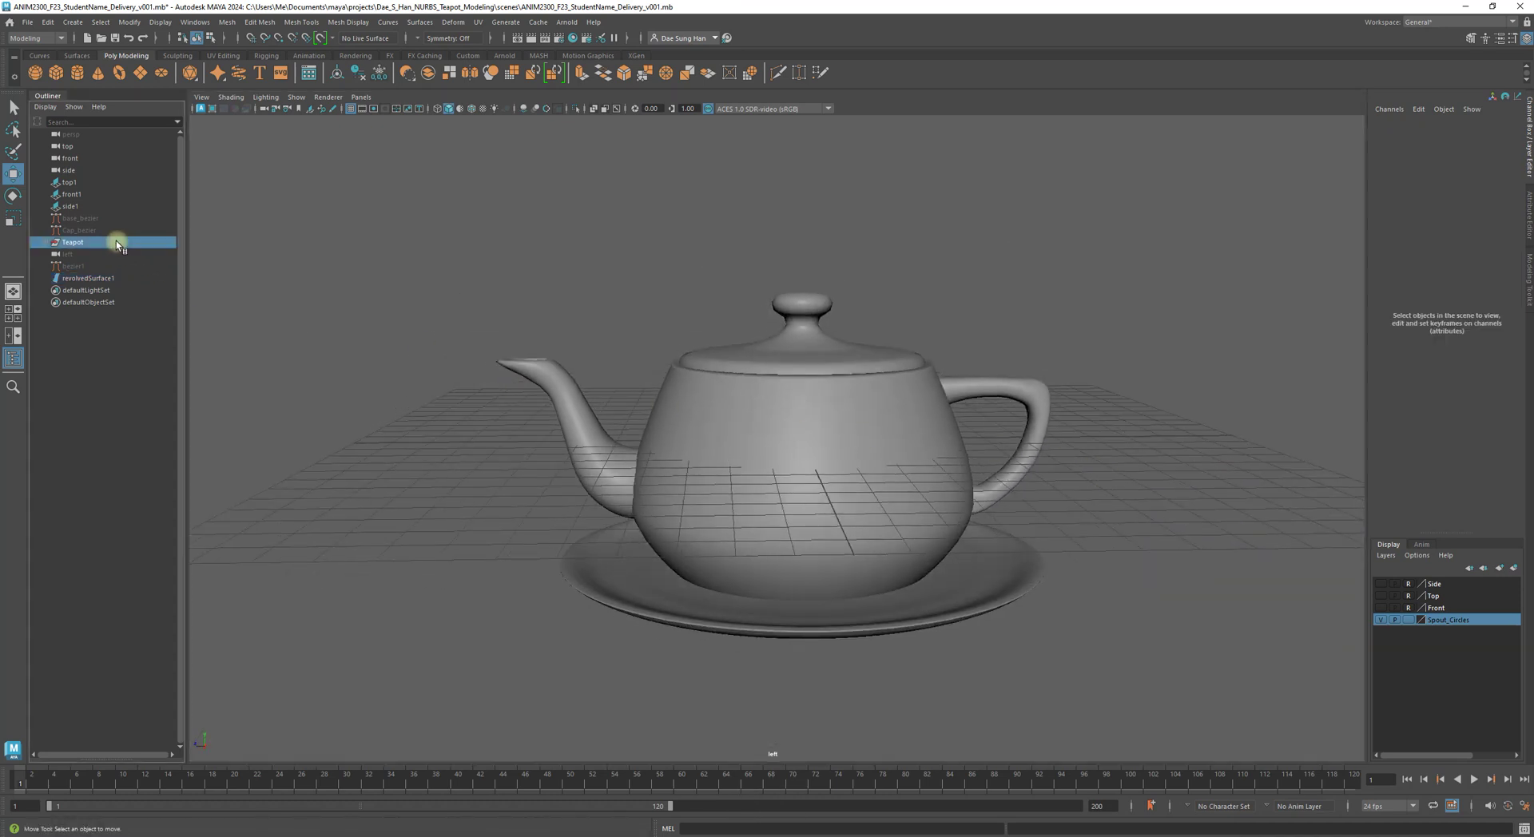
left_click(83, 277, "shift")
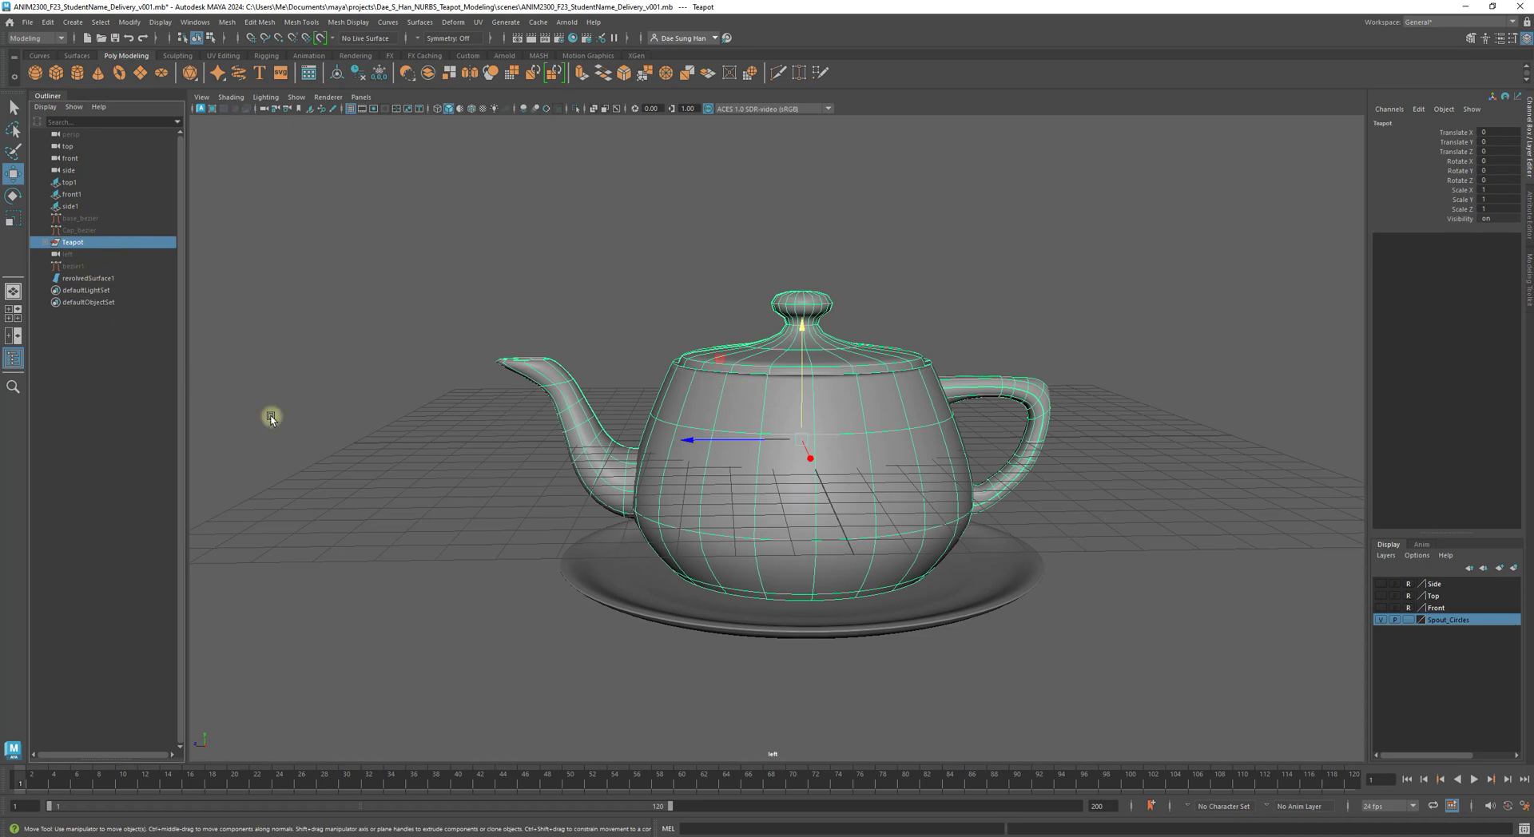
left_click_drag(608, 579, 791, 431, "alt")
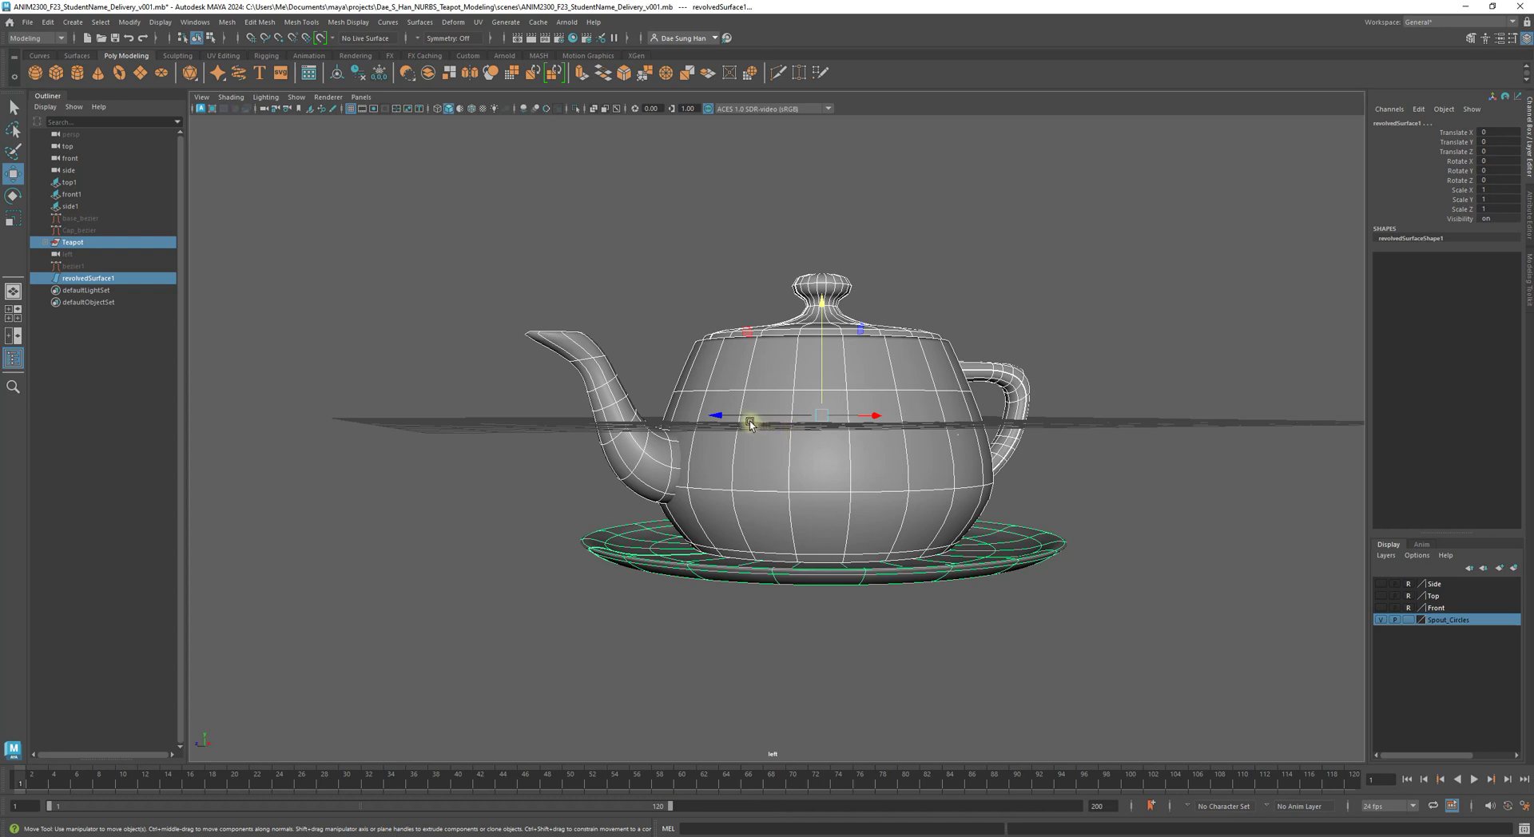
key("space")
middle_click_drag(1027, 541, 882, 557, "alt")
key("space")
key("5")
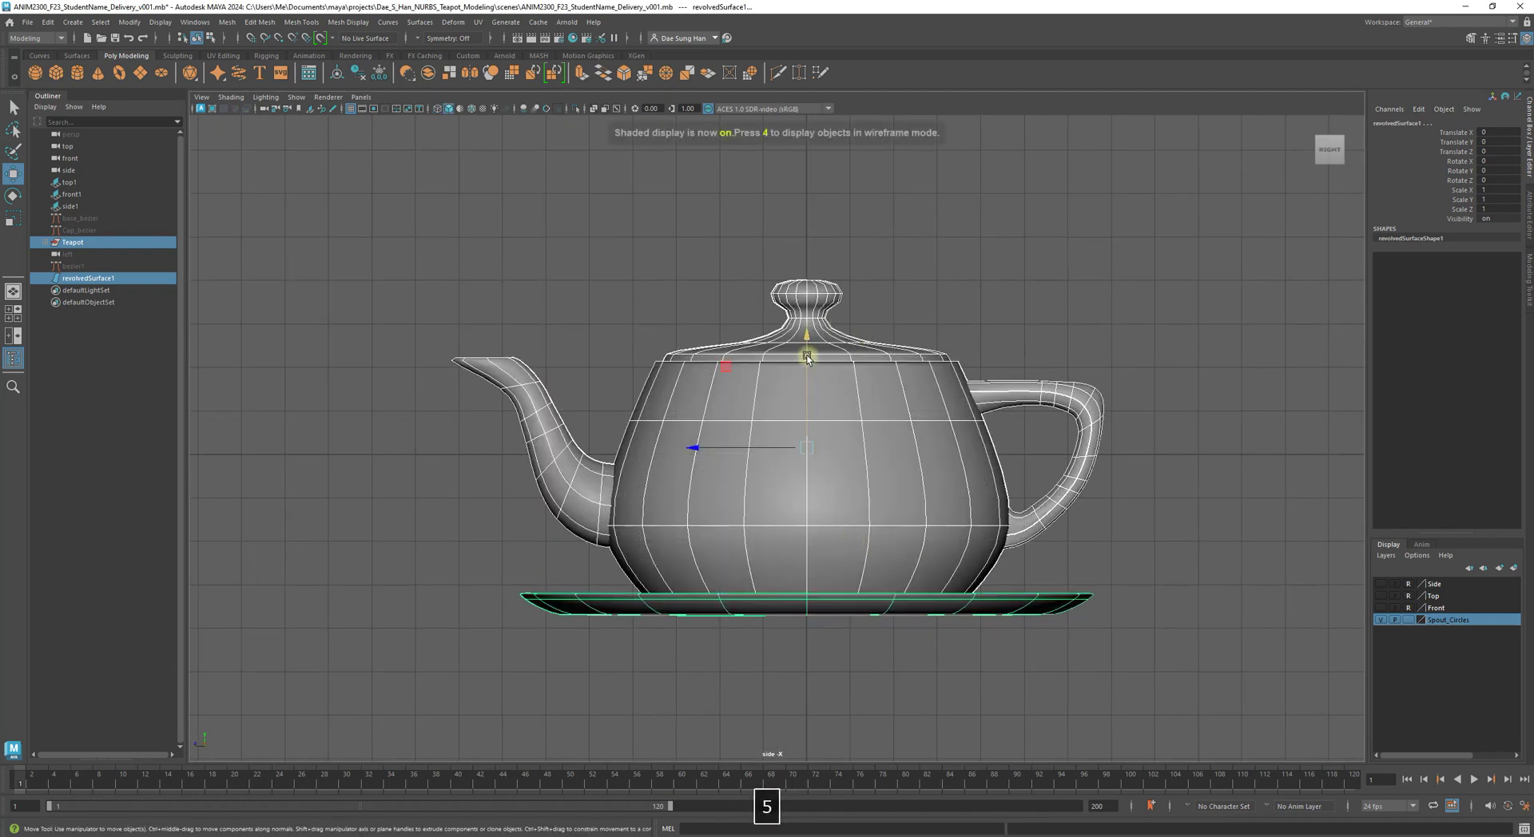
- Raise the teapot and saucer about 3.677 units along Y so the saucer's underside rests on the grid, and return to perspective
mouse_move(803, 333)
left_mouse_down()
mouse_move(799, 150)
mouse_move(817, 191)
left_mouse_up()
right_click_drag(817, 190, 671, 394, "alt")
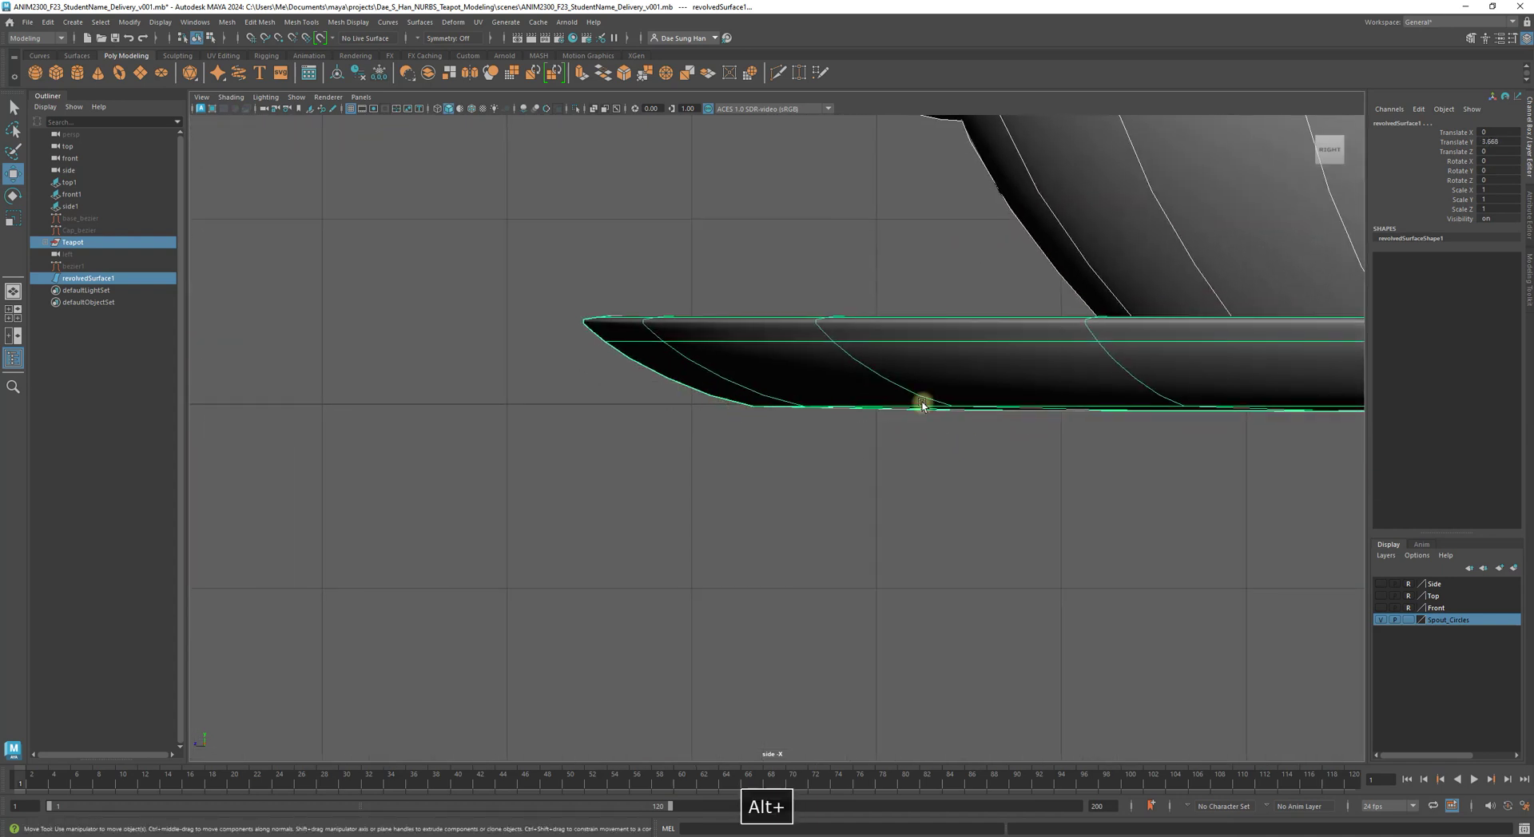
right_click_drag(818, 410, 1020, 377, "alt")
middle_click_drag(1021, 376, 877, 468, "alt")
right_click_drag(876, 468, 948, 195, "alt")
left_click_drag(1020, 133, 1030, 131)
left_click(887, 607)
right_click_drag(887, 608, 1003, 448, "alt")
key("space")
key("space")
left_click_drag(1065, 287, 951, 395, "alt")
right_click_drag(951, 395, 879, 391, "alt")
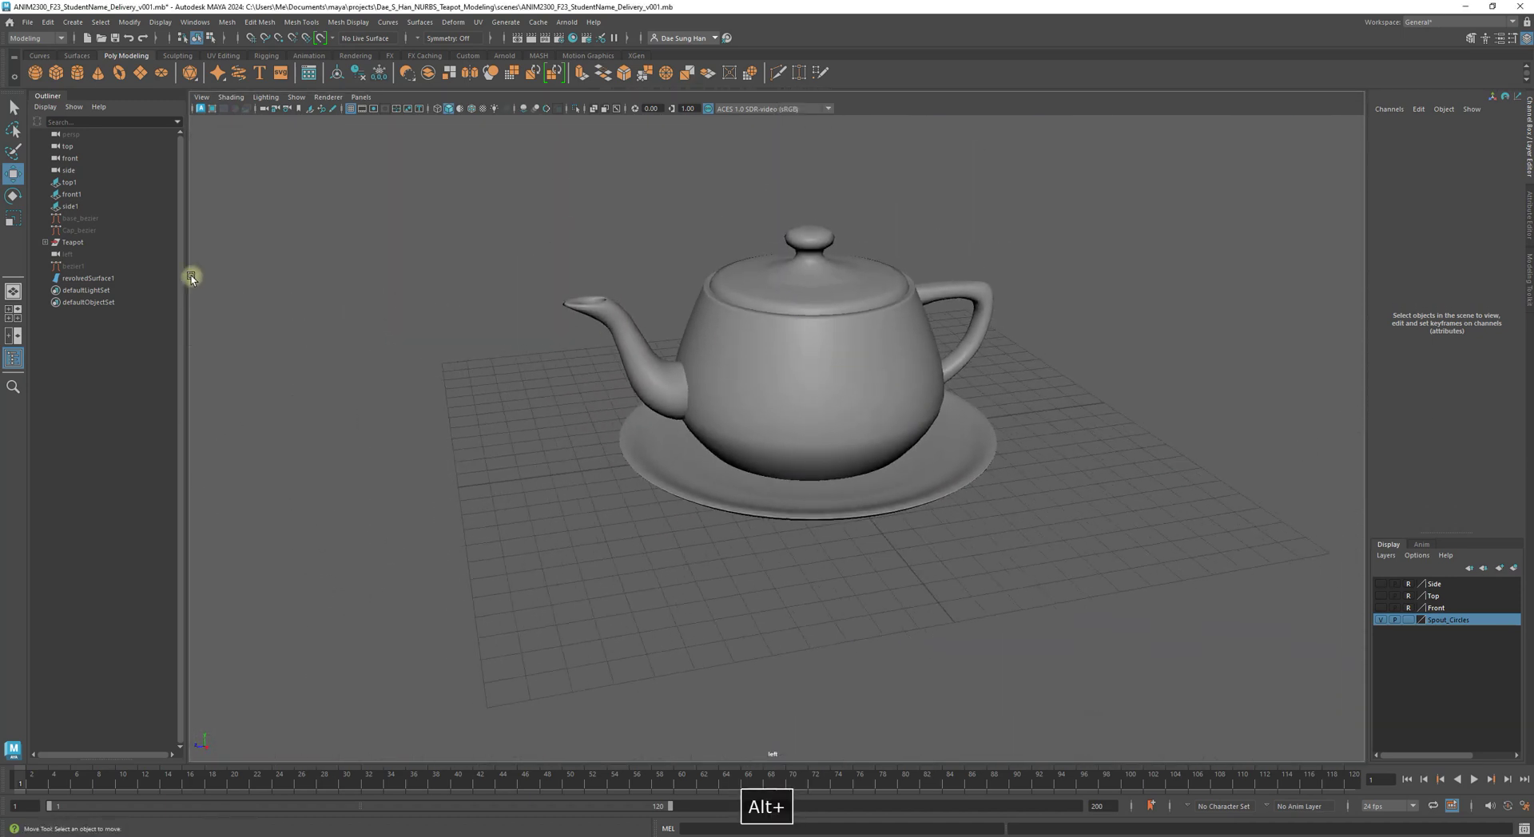
- Delete the leftover construction curves base_bezier, Cap_bezier and bezier1
left_click(94, 219)
key("Delete")
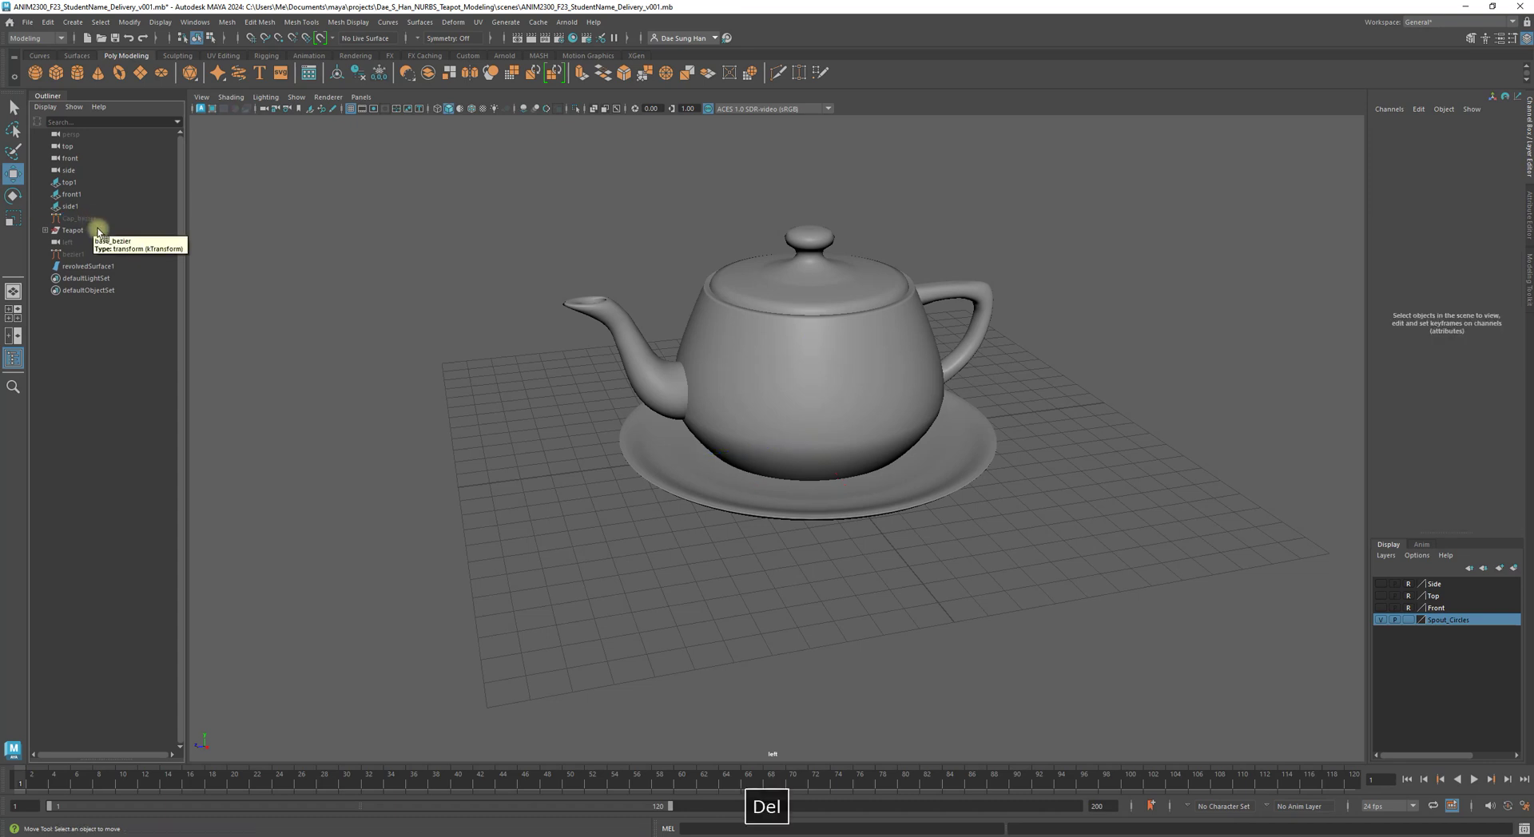
left_click(86, 243)
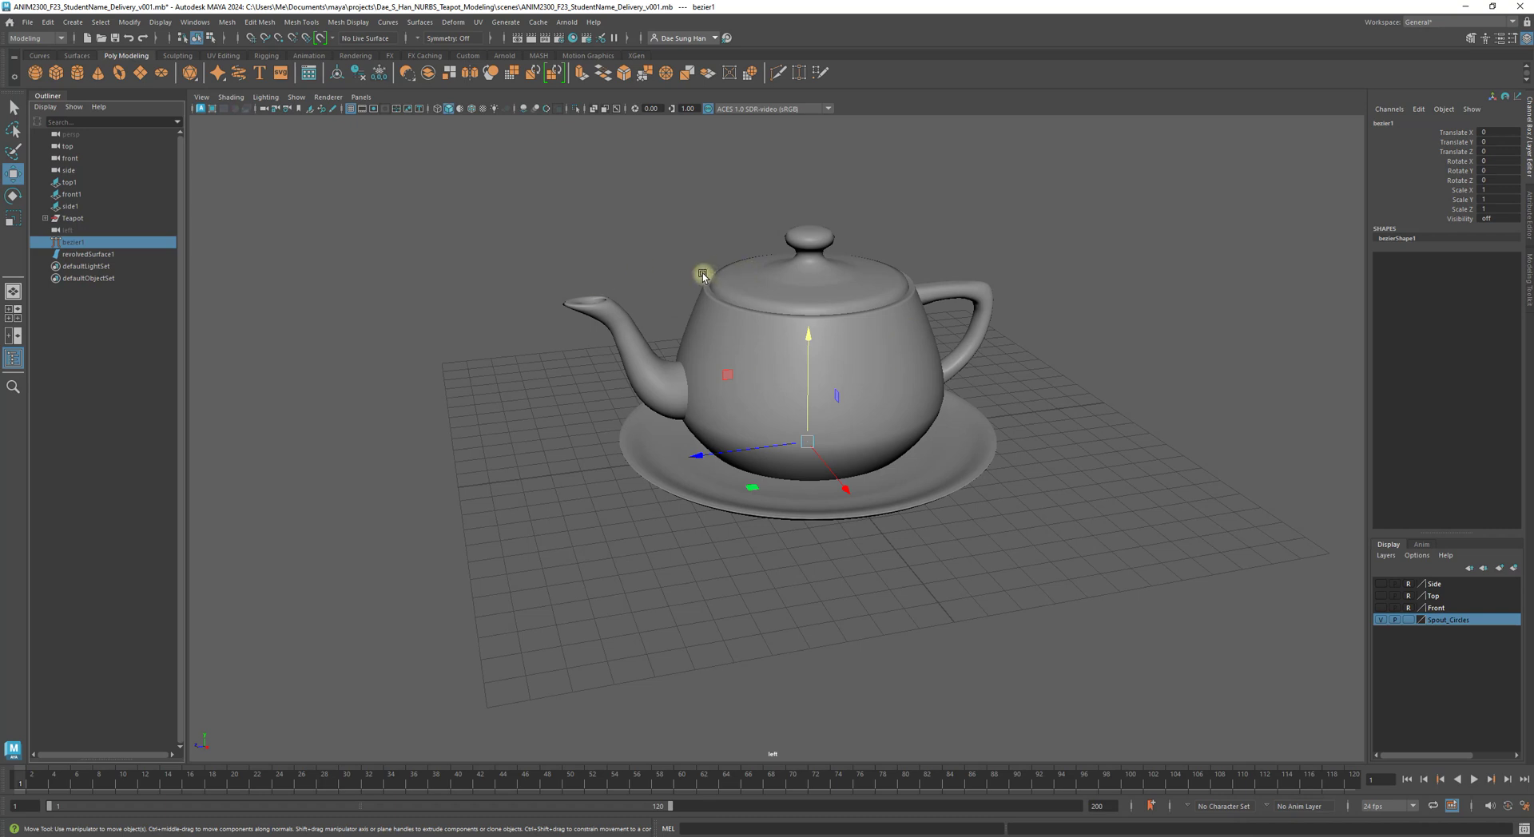
key("Delete")
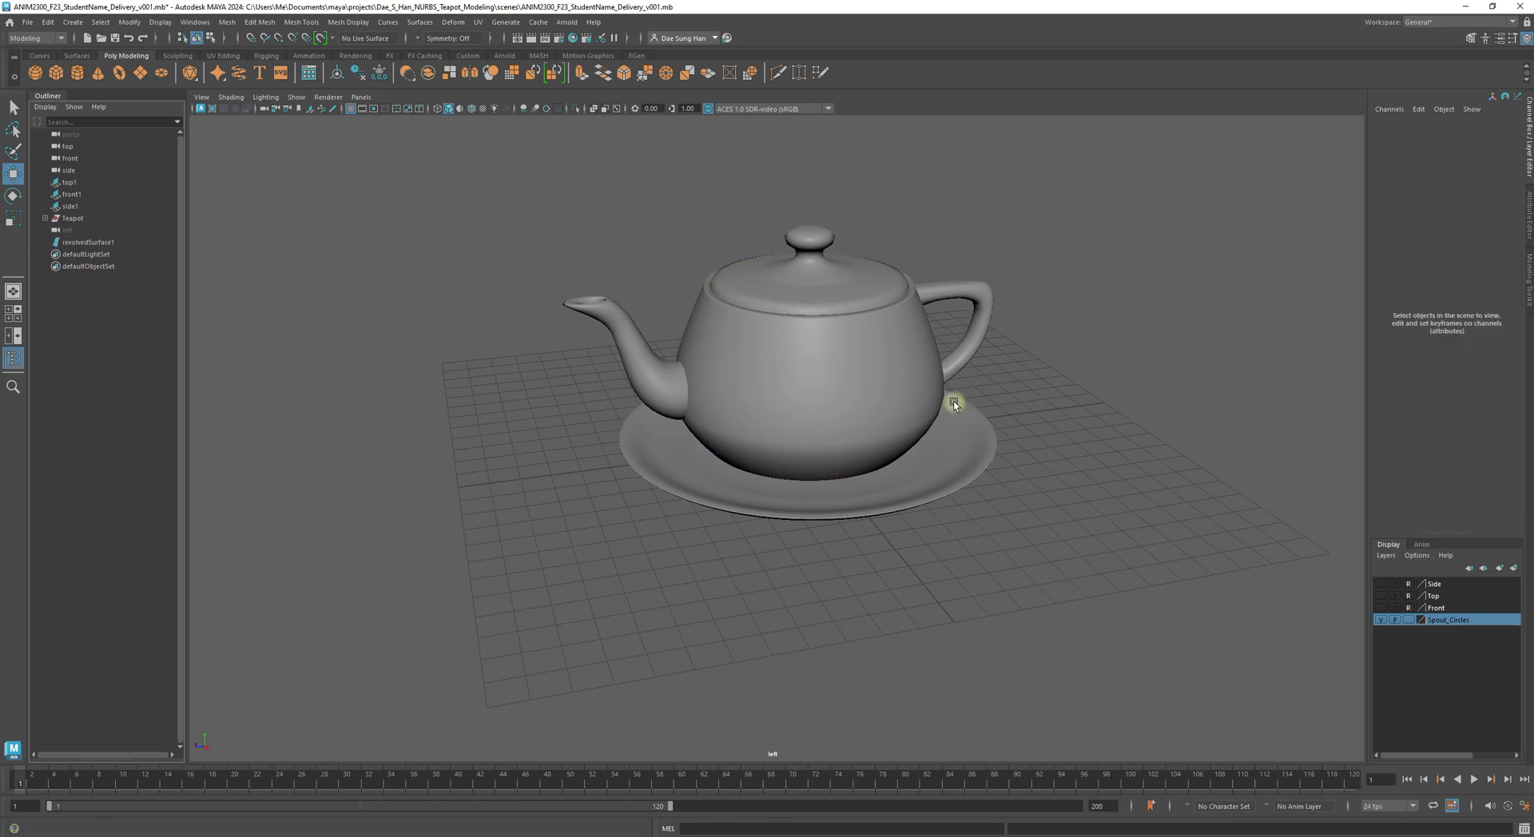
- Rename the saucer's revolved surface as plate
left_click(87, 243)
double_click(92, 243)
type("p")
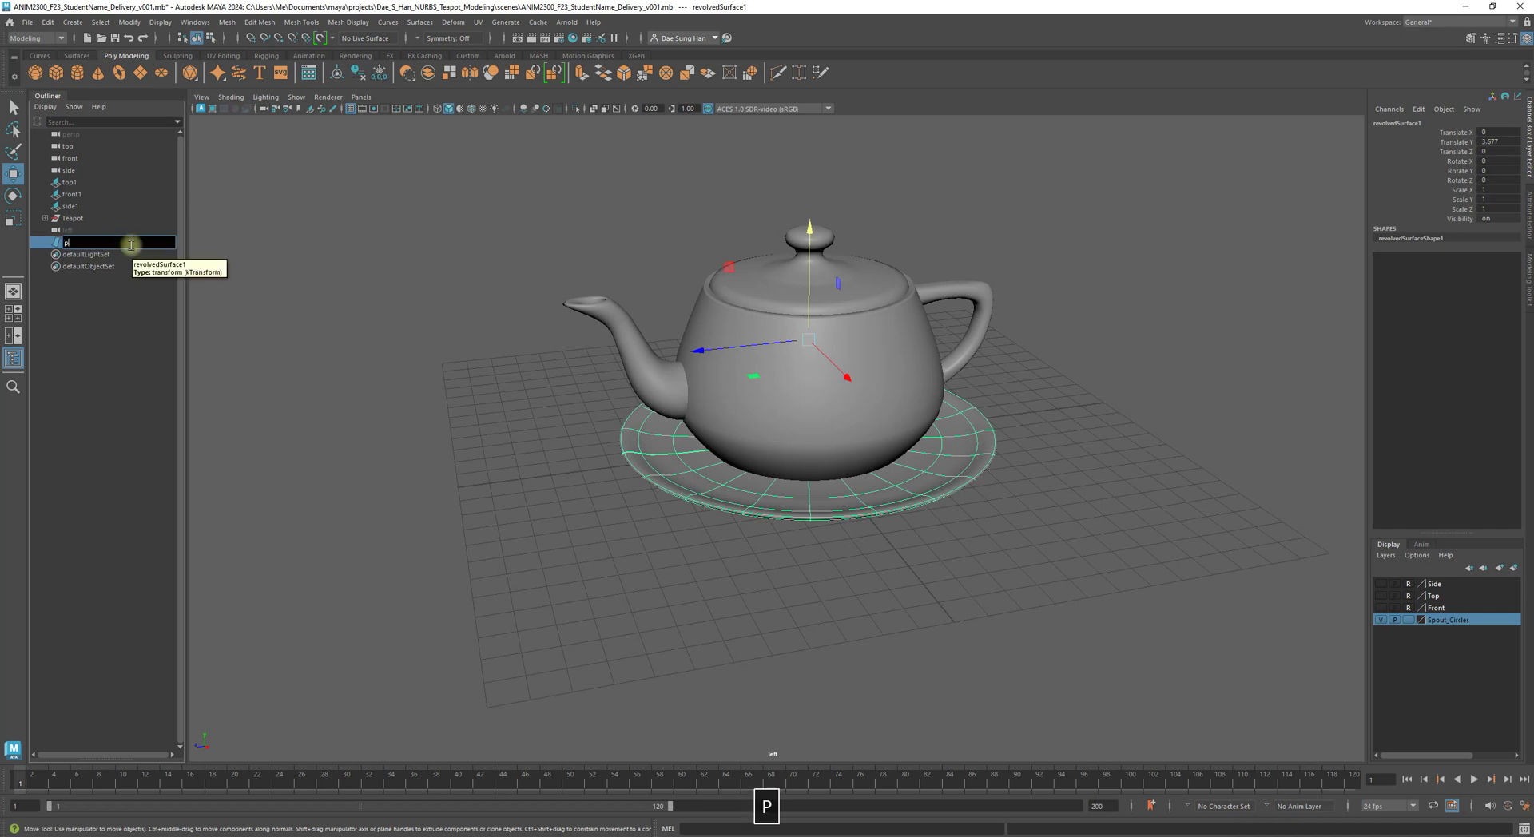
type("late")
key("Return")
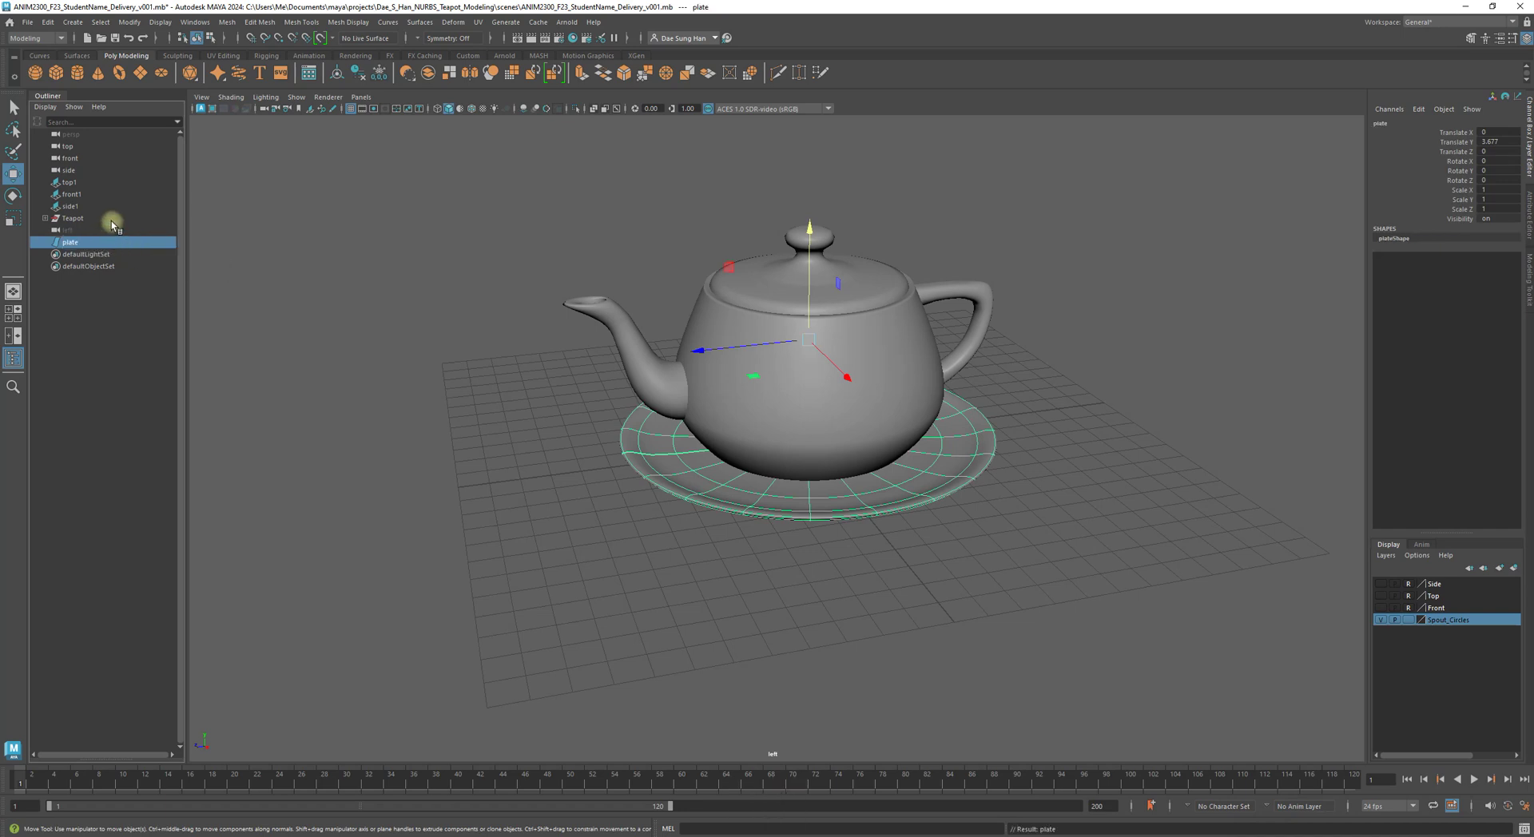
left_click(158, 412)
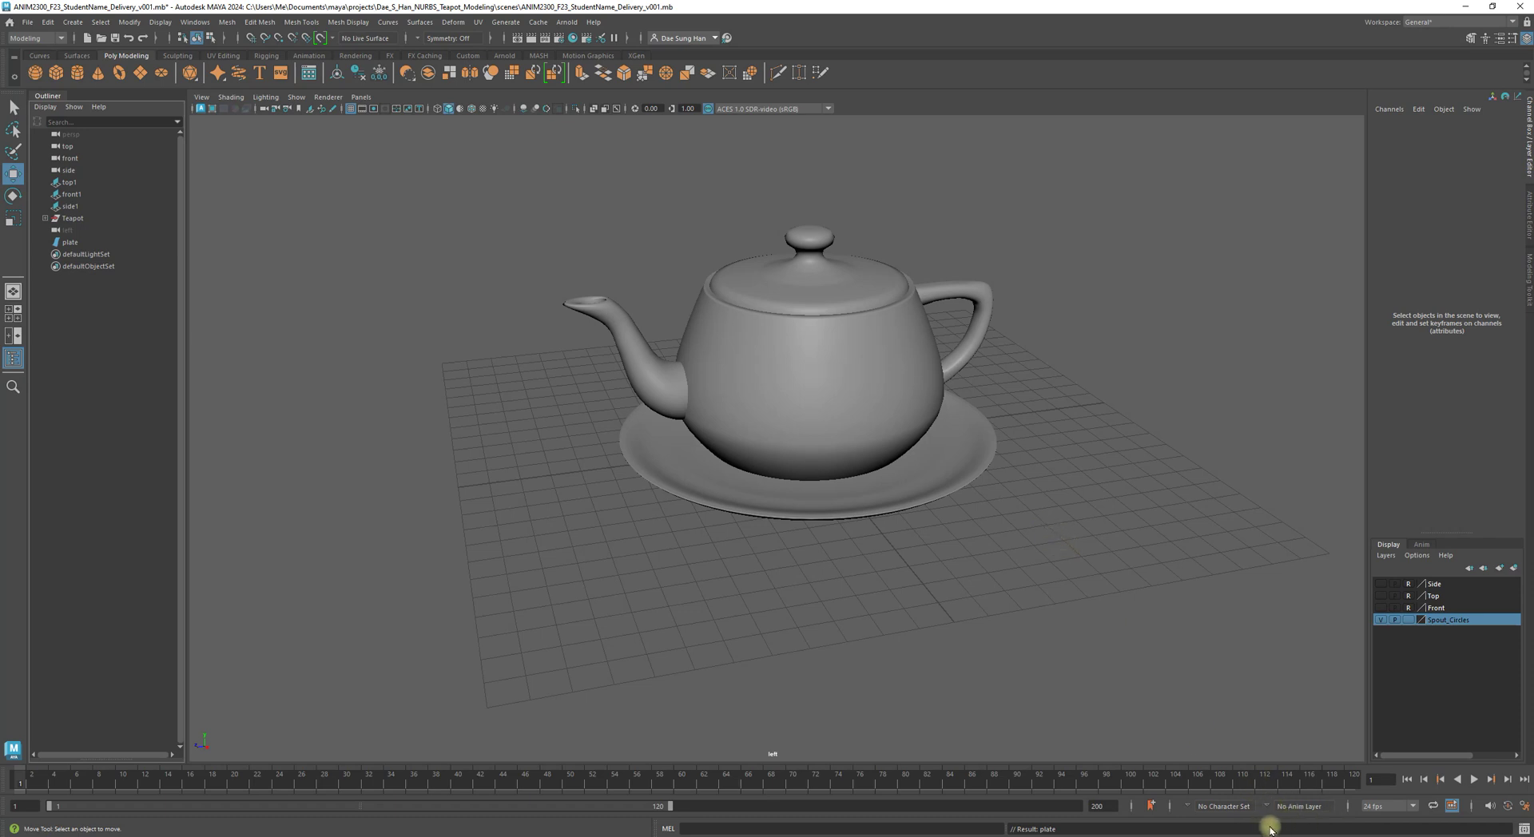
- Examine the finished teapot's cap, body, handle and spout surfaces up close, selecting the parts one by one
left_click_drag(1068, 544, 904, 564, "alt")
right_click_drag(904, 563, 1292, 643, "alt")
left_click(1027, 411)
left_click(1149, 566)
left_click(1092, 398)
left_click(1134, 257)
left_click(1043, 369)
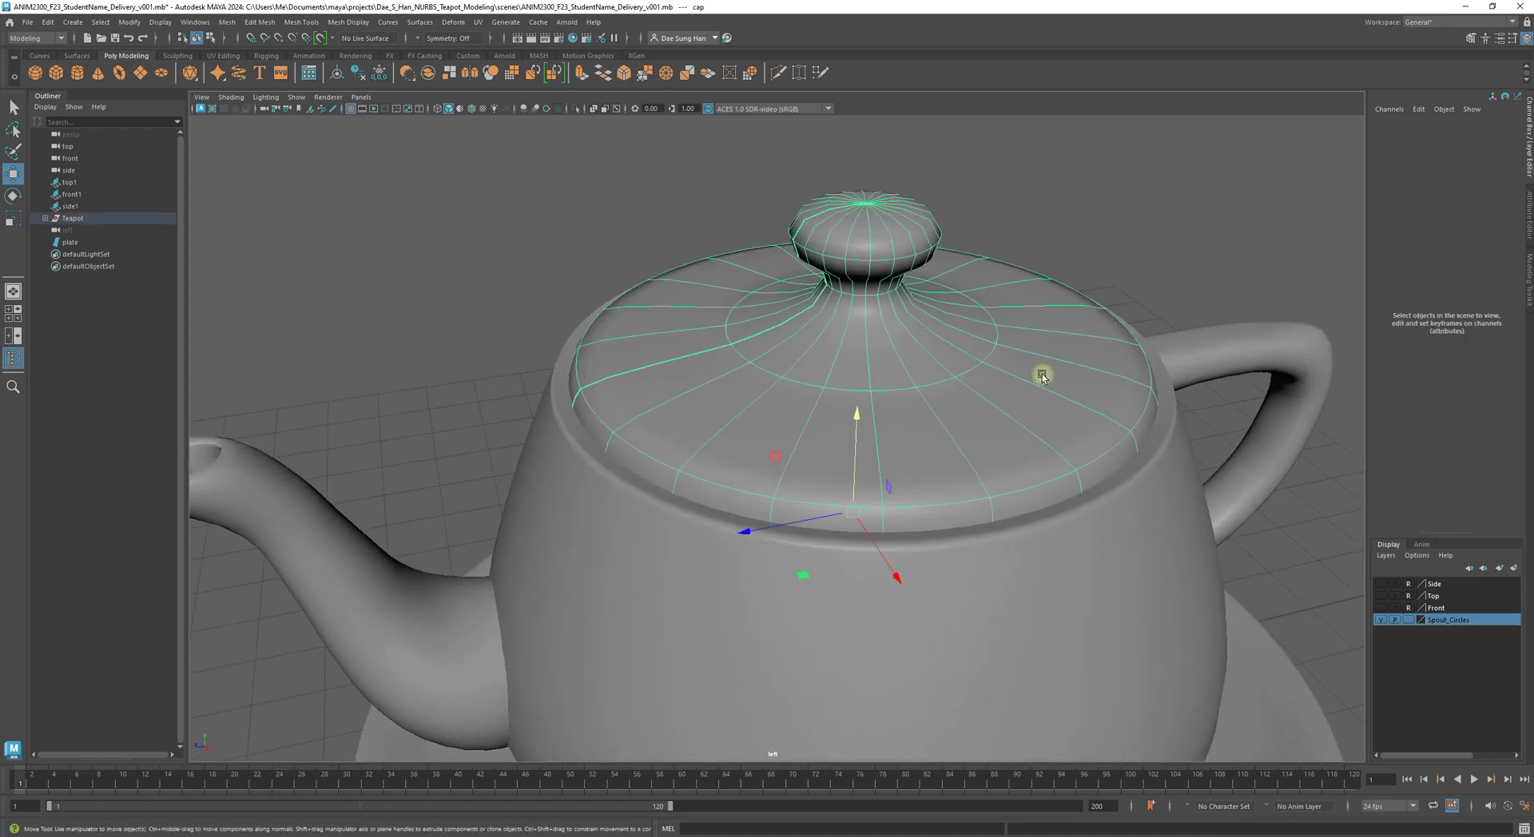
left_click(1144, 606)
left_click(1316, 362)
left_click(509, 661)
left_click(461, 652)
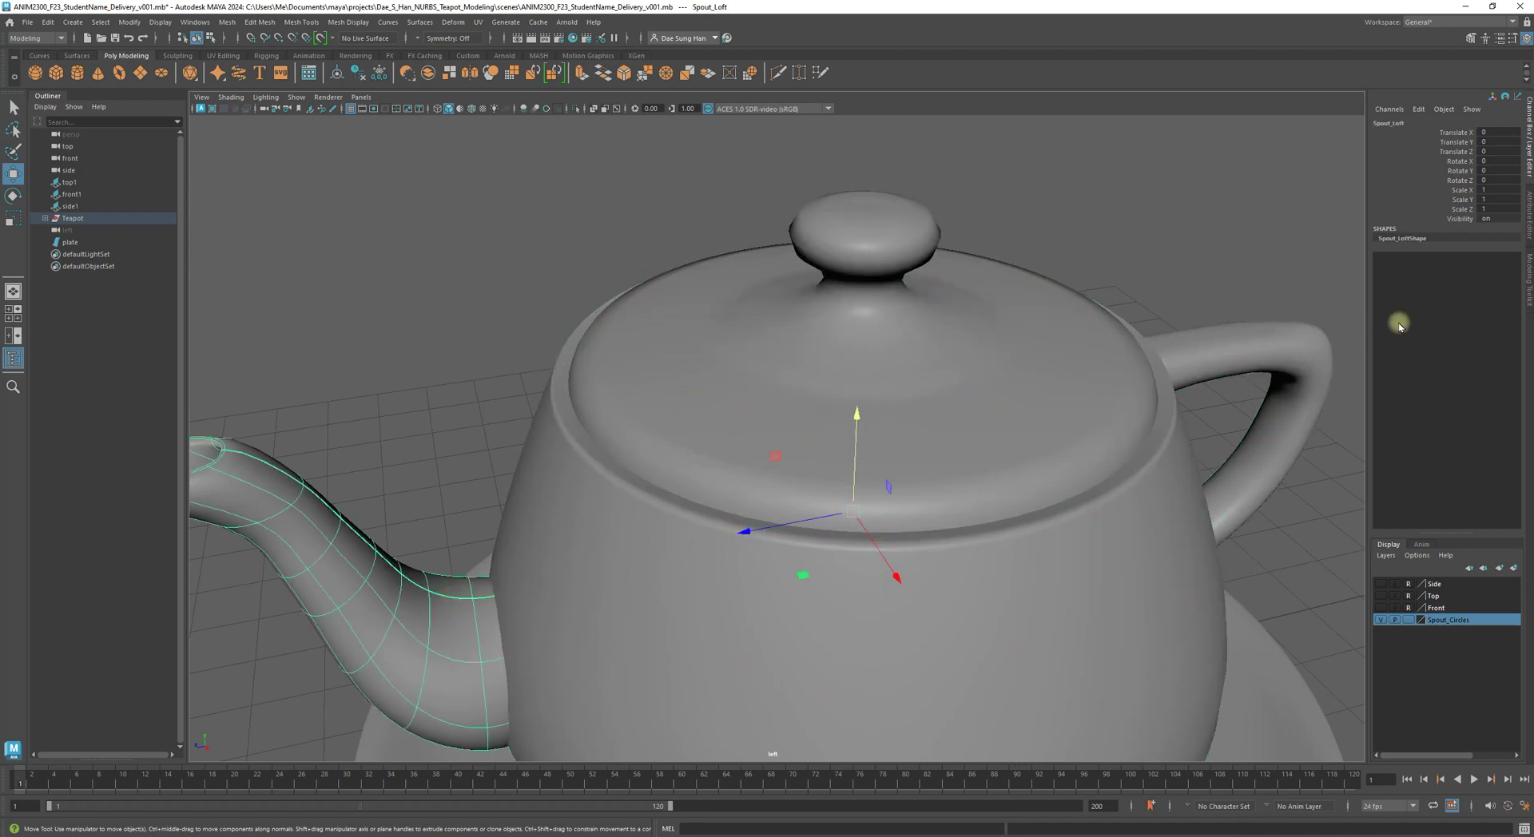
right_click_drag(1312, 438, 743, 343, "alt")
left_click_drag(743, 343, 1080, 265, "alt")
left_click(1080, 265)
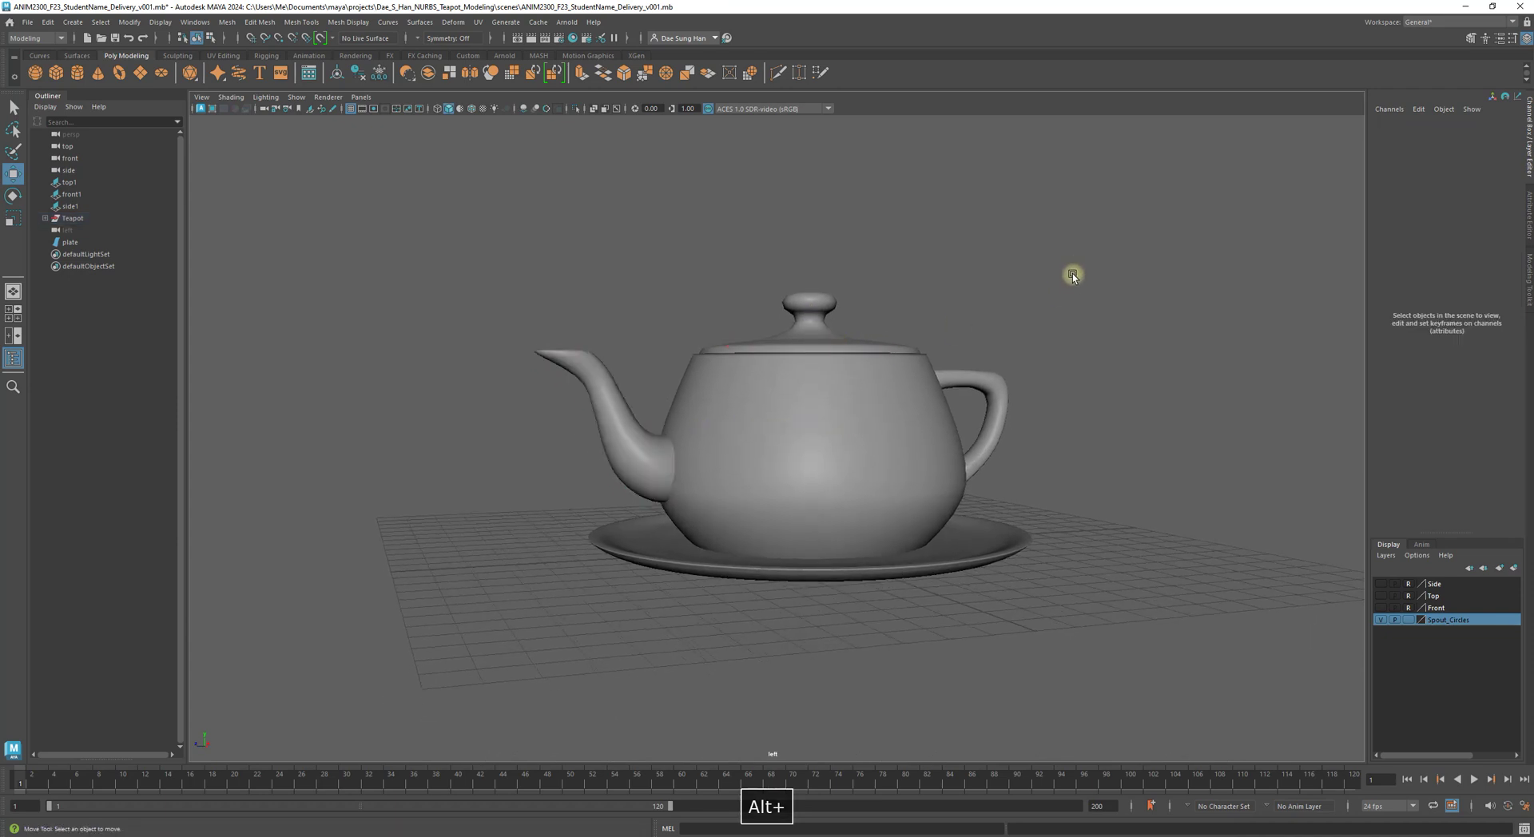